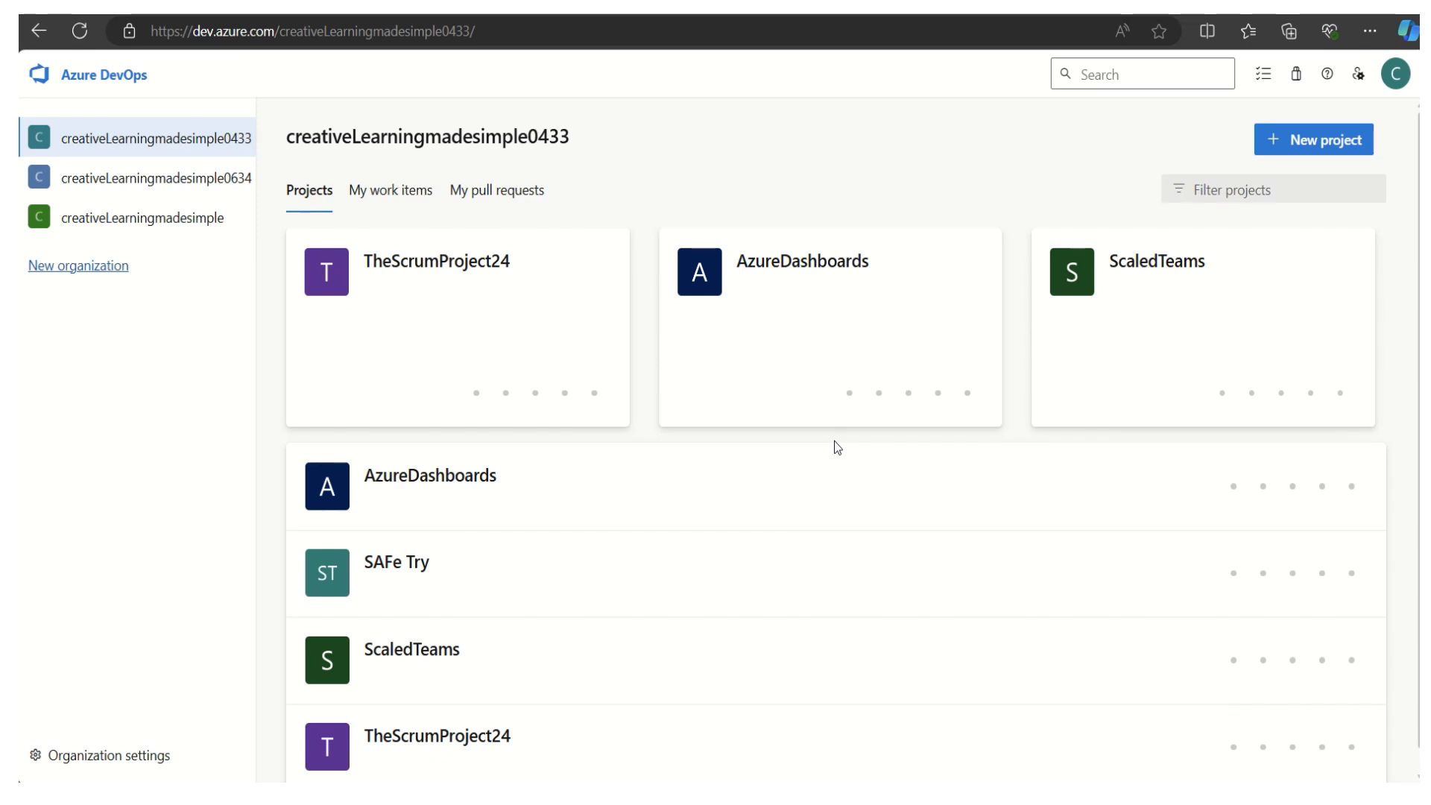
# Open the form for creating a new project in the creativeLearningmadesimple0433 organization
pyautogui.click(1323, 152)
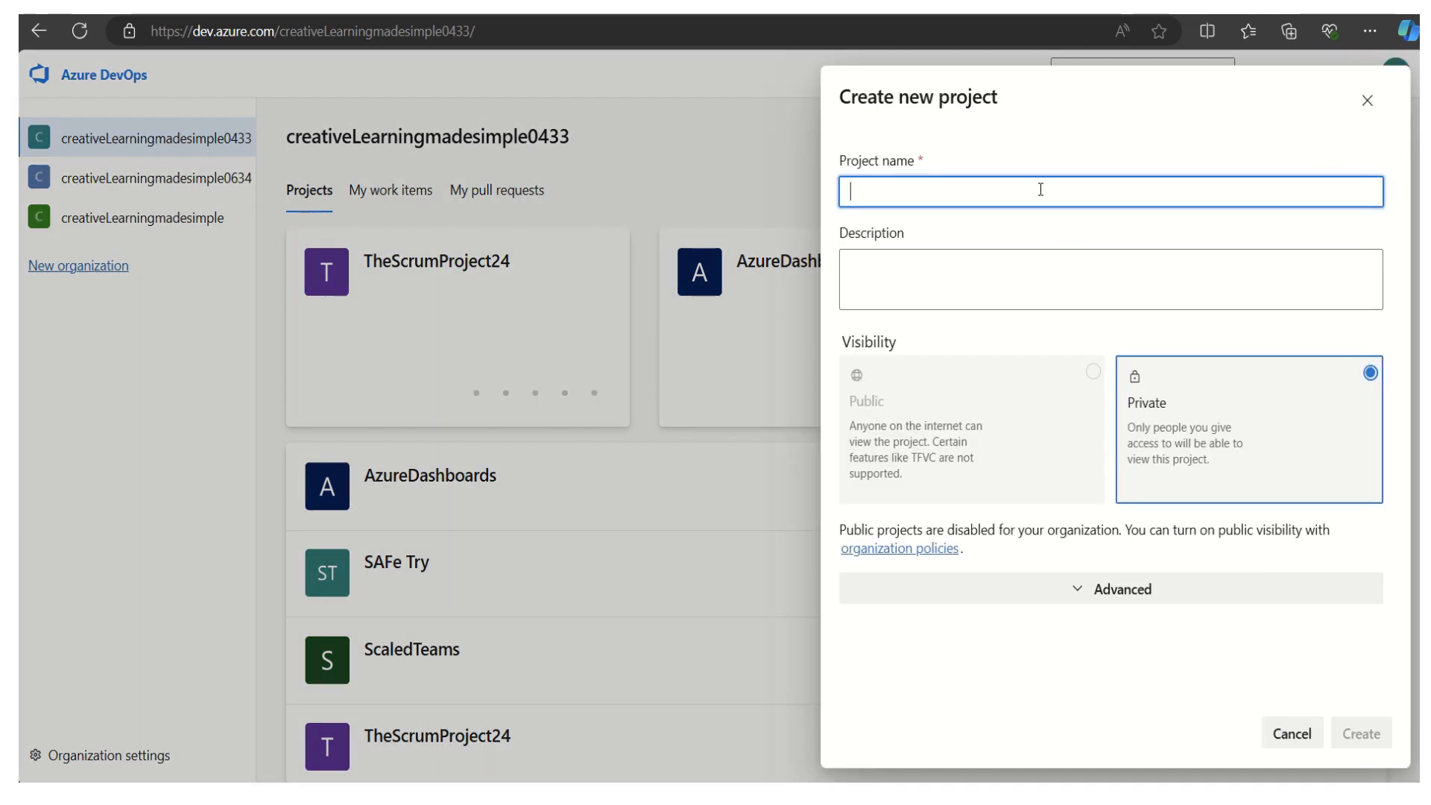
# Try the project name "1scrum,+++" and clear it again
pyautogui.write('1scrum,+++')
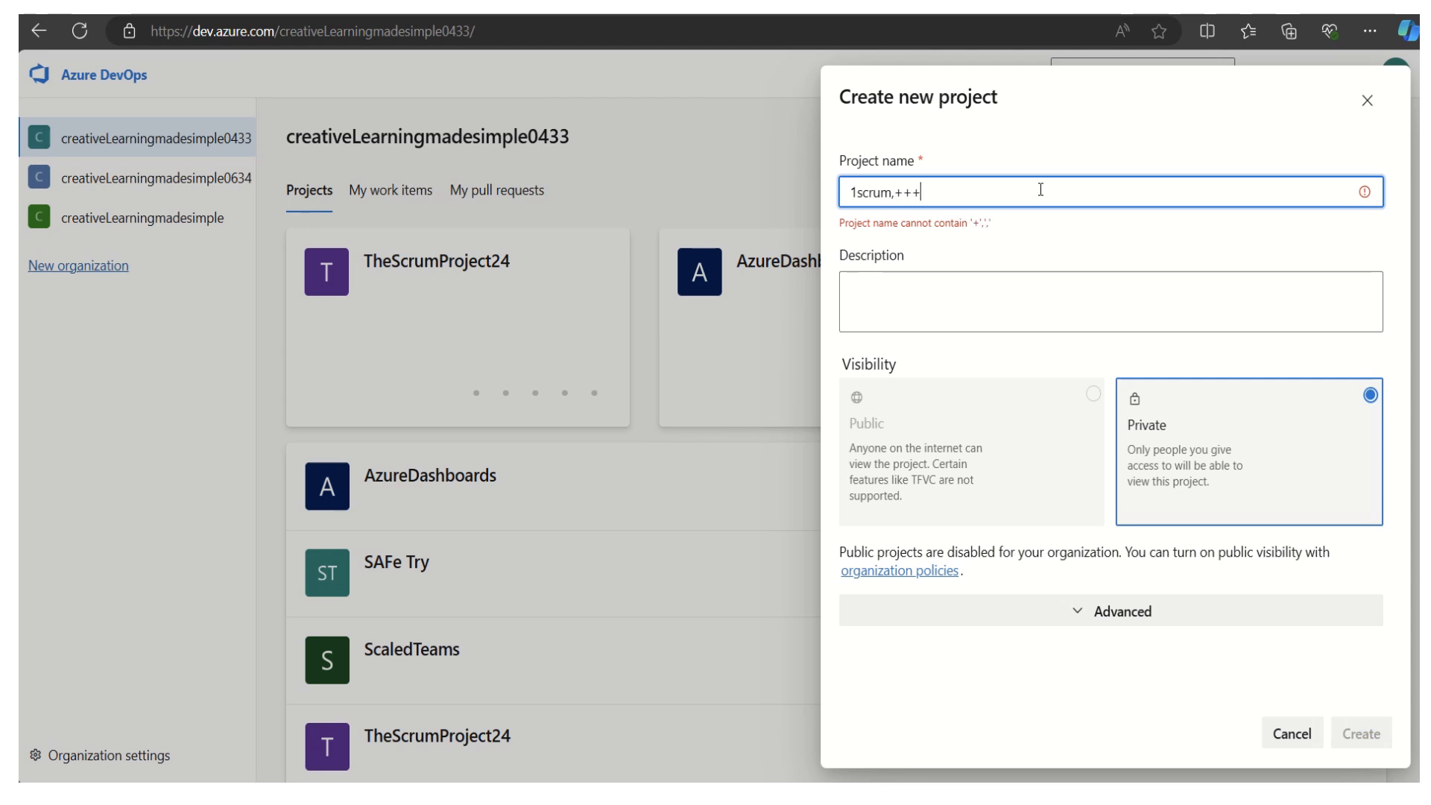
pyautogui.press('BackSpace')
pyautogui.press('BackSpace')
pyautogui.press('BackSpace')
pyautogui.press('BackSpace')
pyautogui.press('BackSpace')
pyautogui.press('BackSpace')
pyautogui.press('BackSpace')
pyautogui.press('BackSpace')
pyautogui.press('BackSpace')
pyautogui.press('BackSpace')
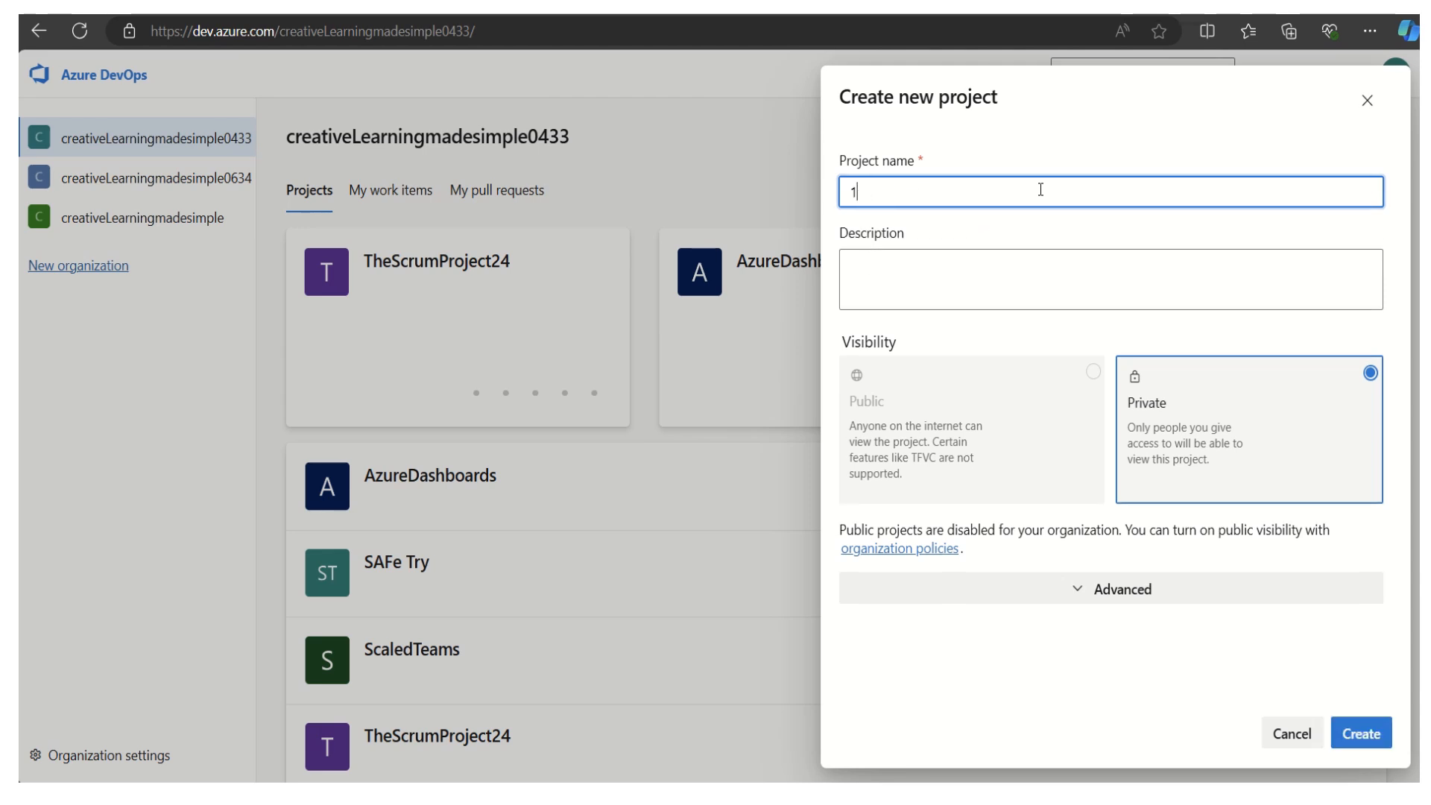
# Name the project Scrum24, set its work item process to Agile and create it
pyautogui.write('Scrum24')
pyautogui.click(1120, 596)
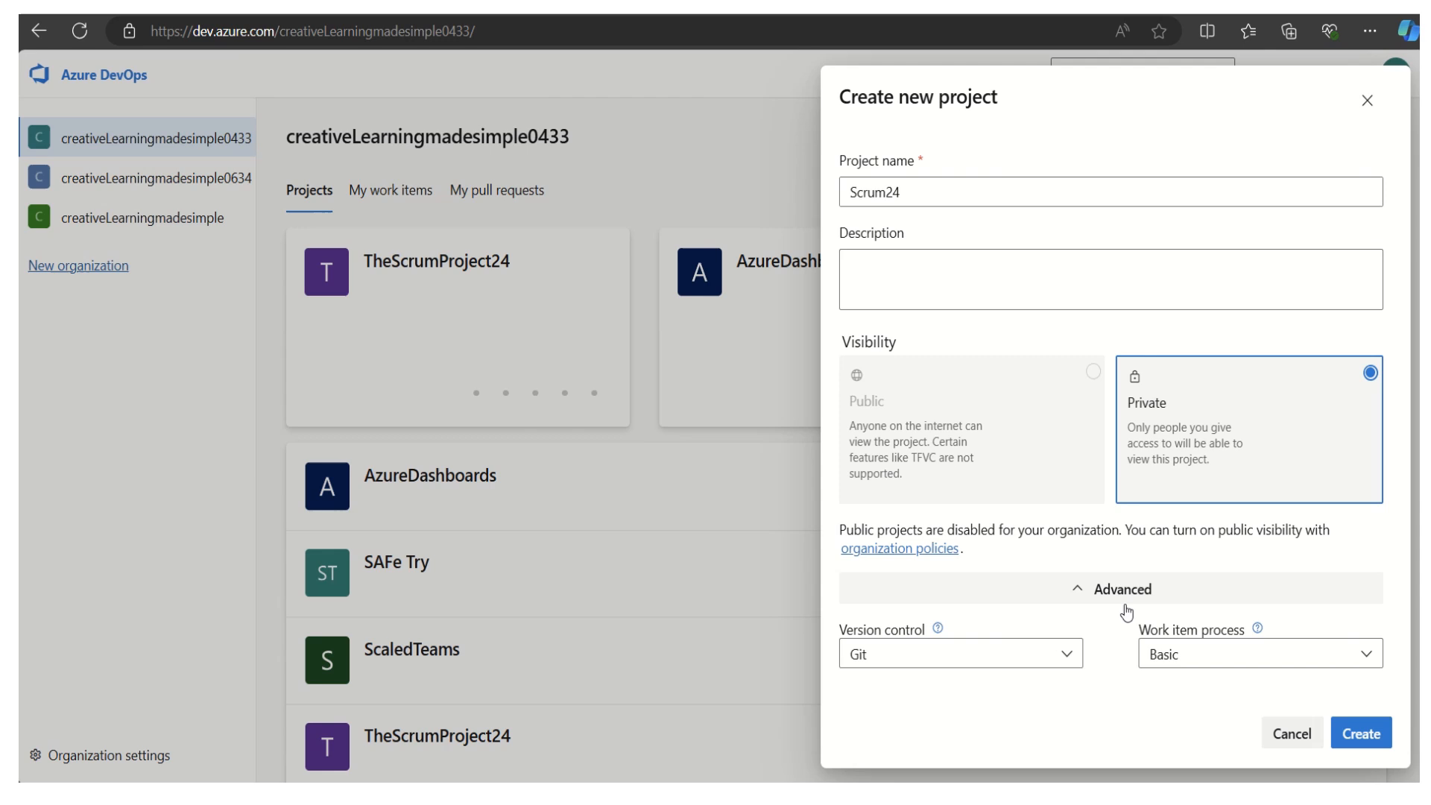
pyautogui.click(1362, 656)
pyautogui.click(1200, 496)
pyautogui.click(1366, 734)
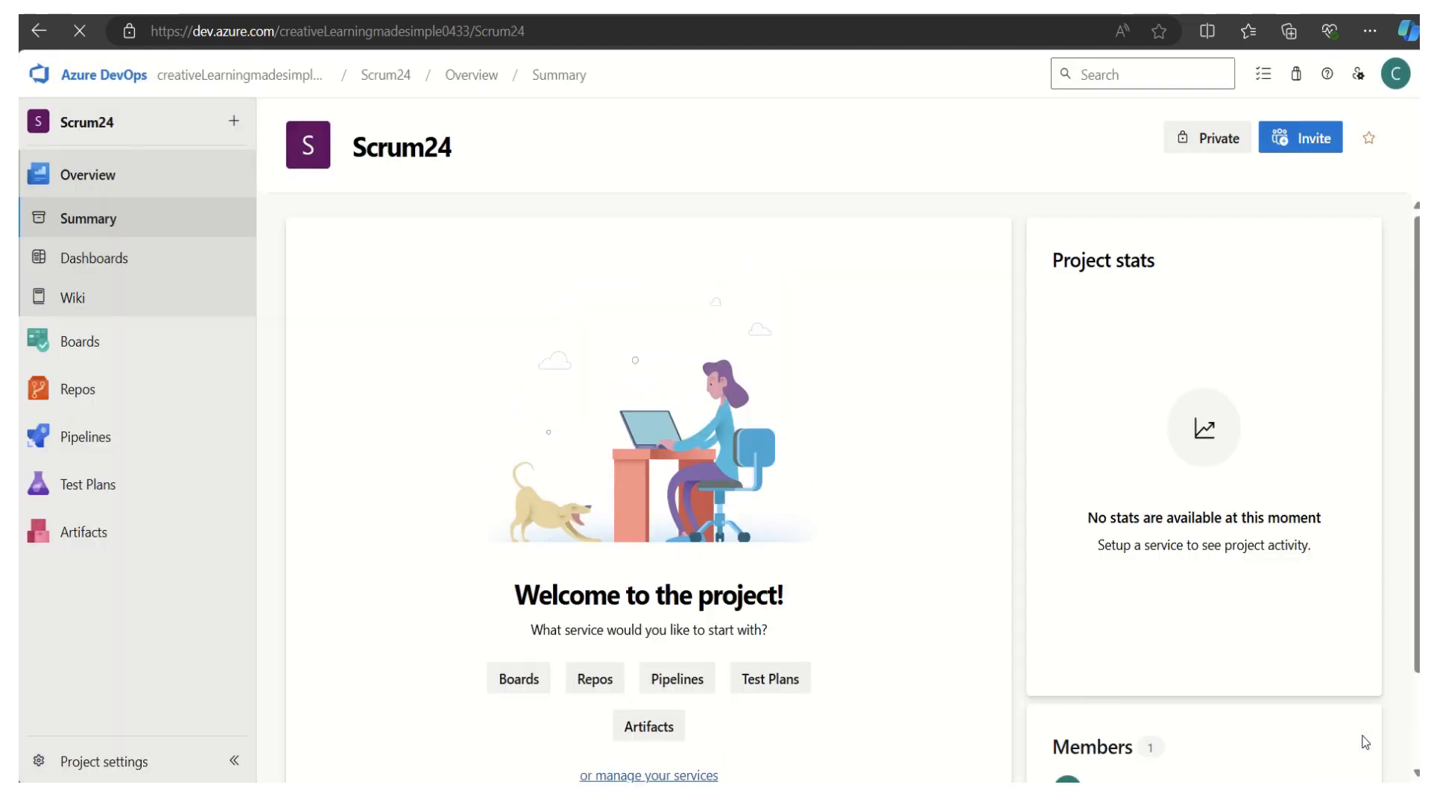
# Reopen the Scrum24 project from the organization's project list and view its project settings
pyautogui.click(261, 76)
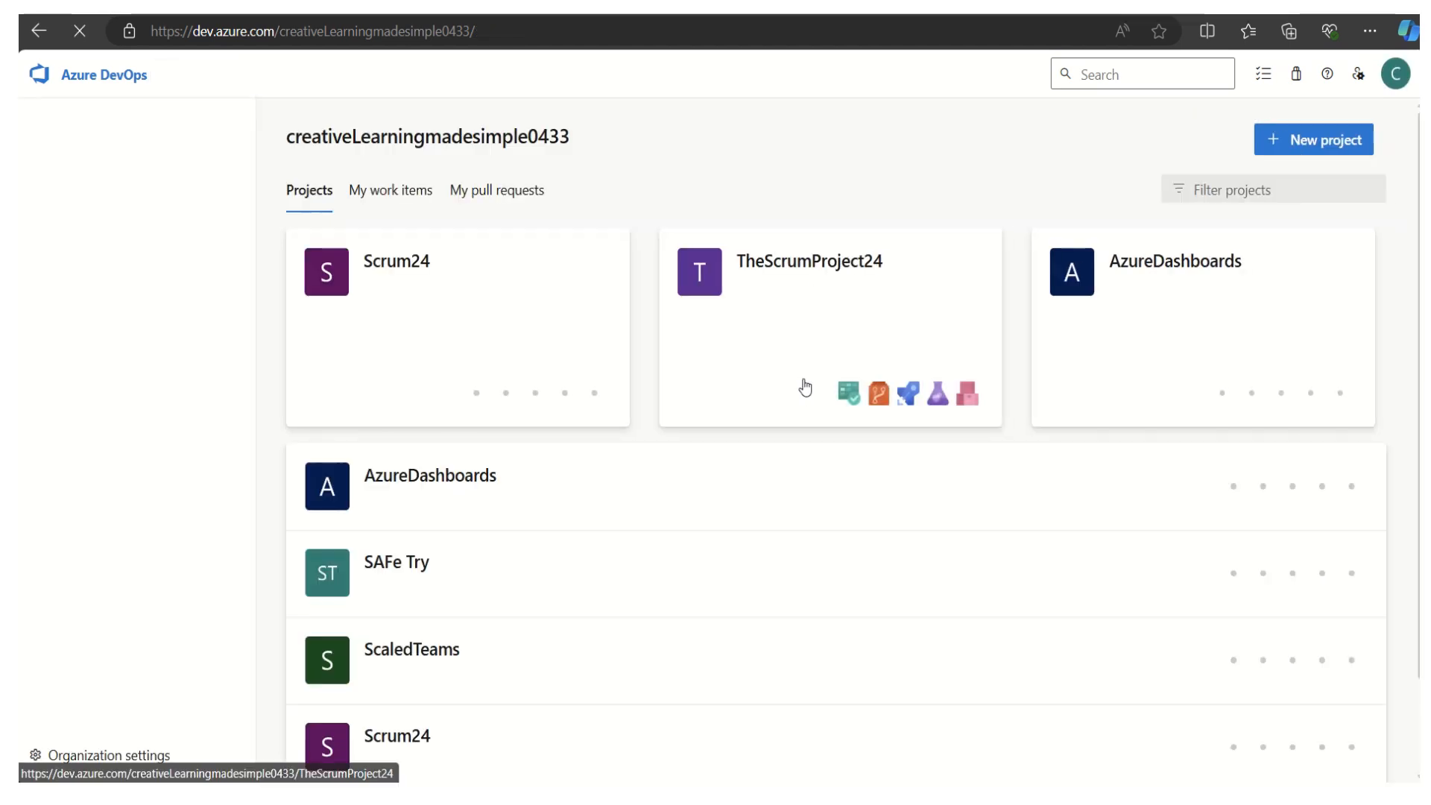
pyautogui.click(417, 289)
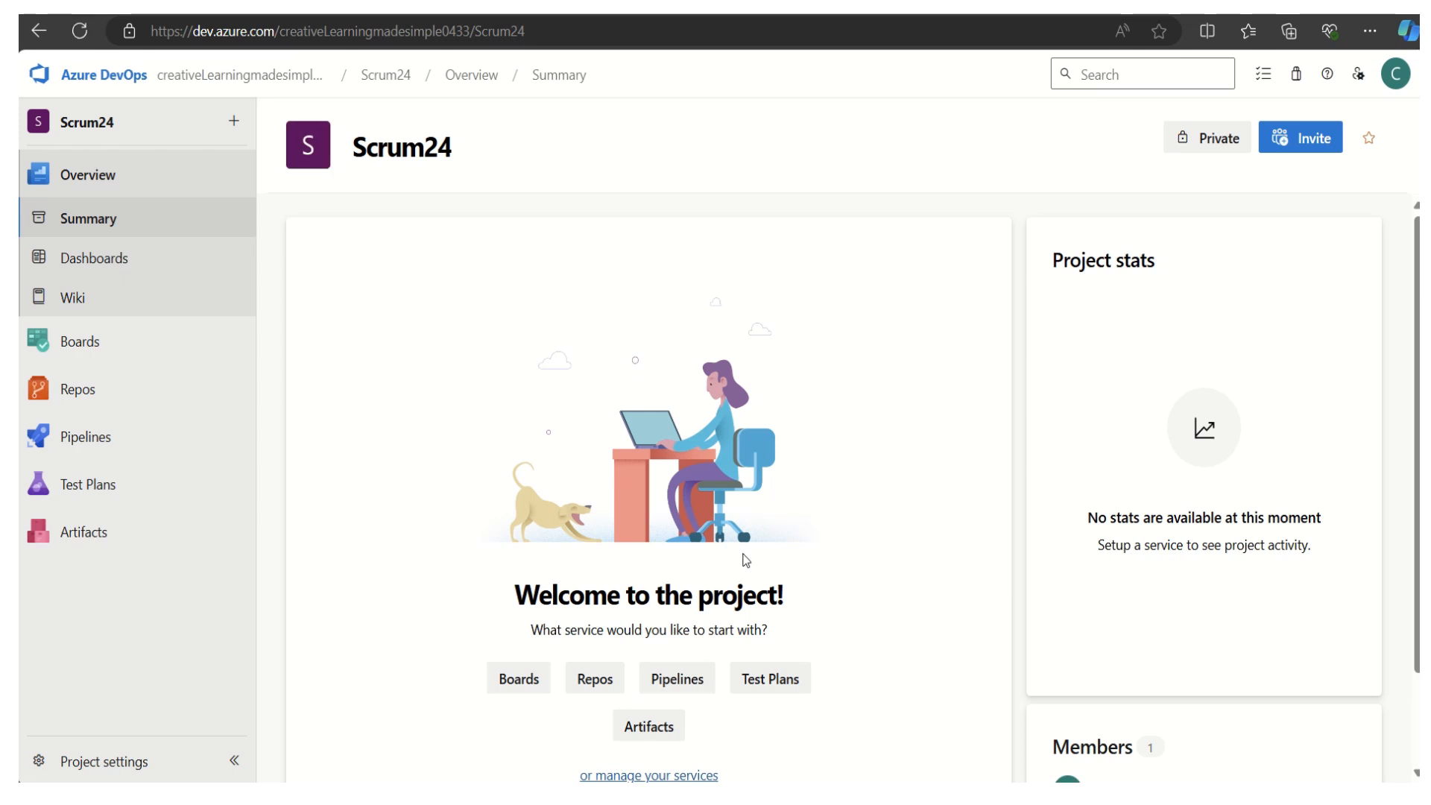
pyautogui.click(137, 767)
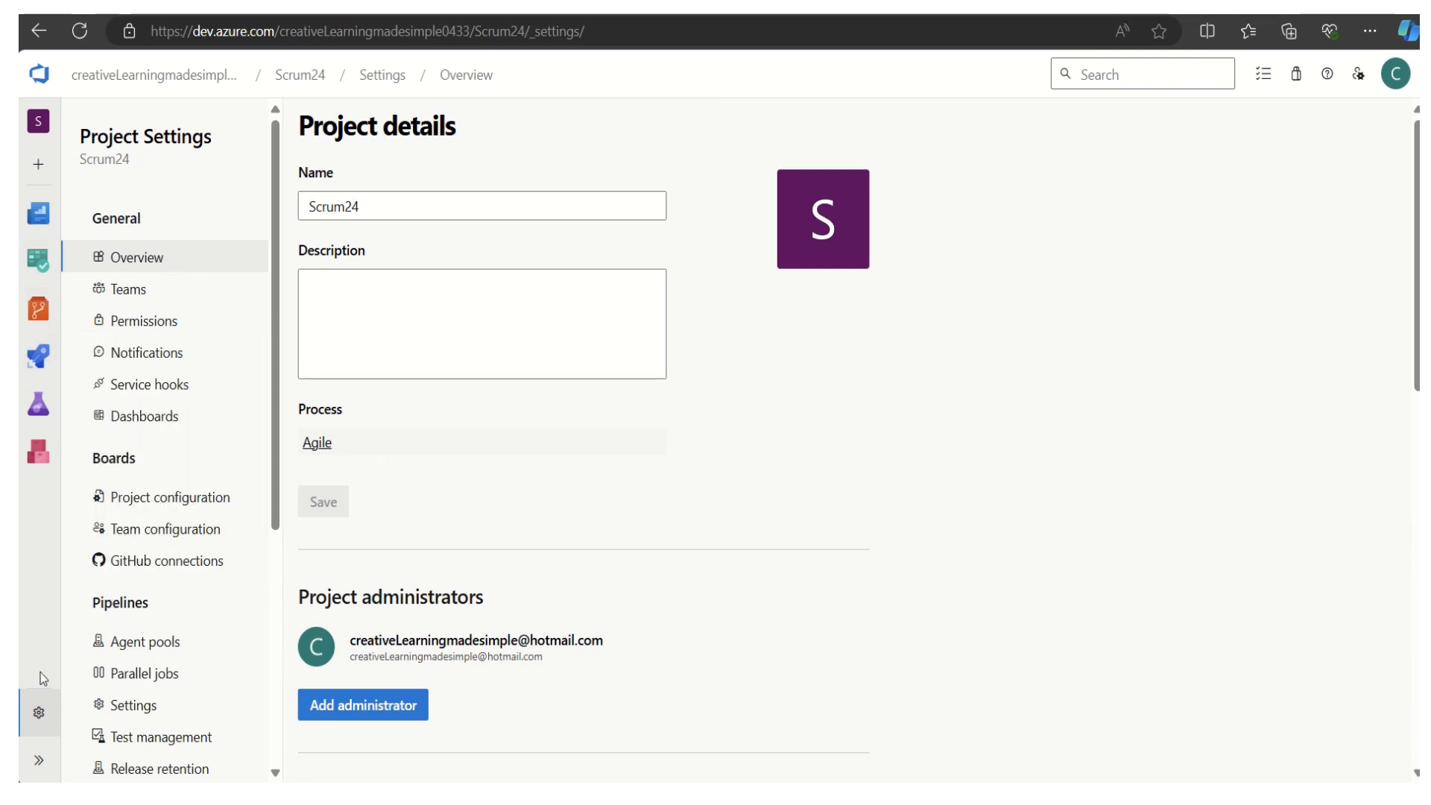
pyautogui.click(54, 766)
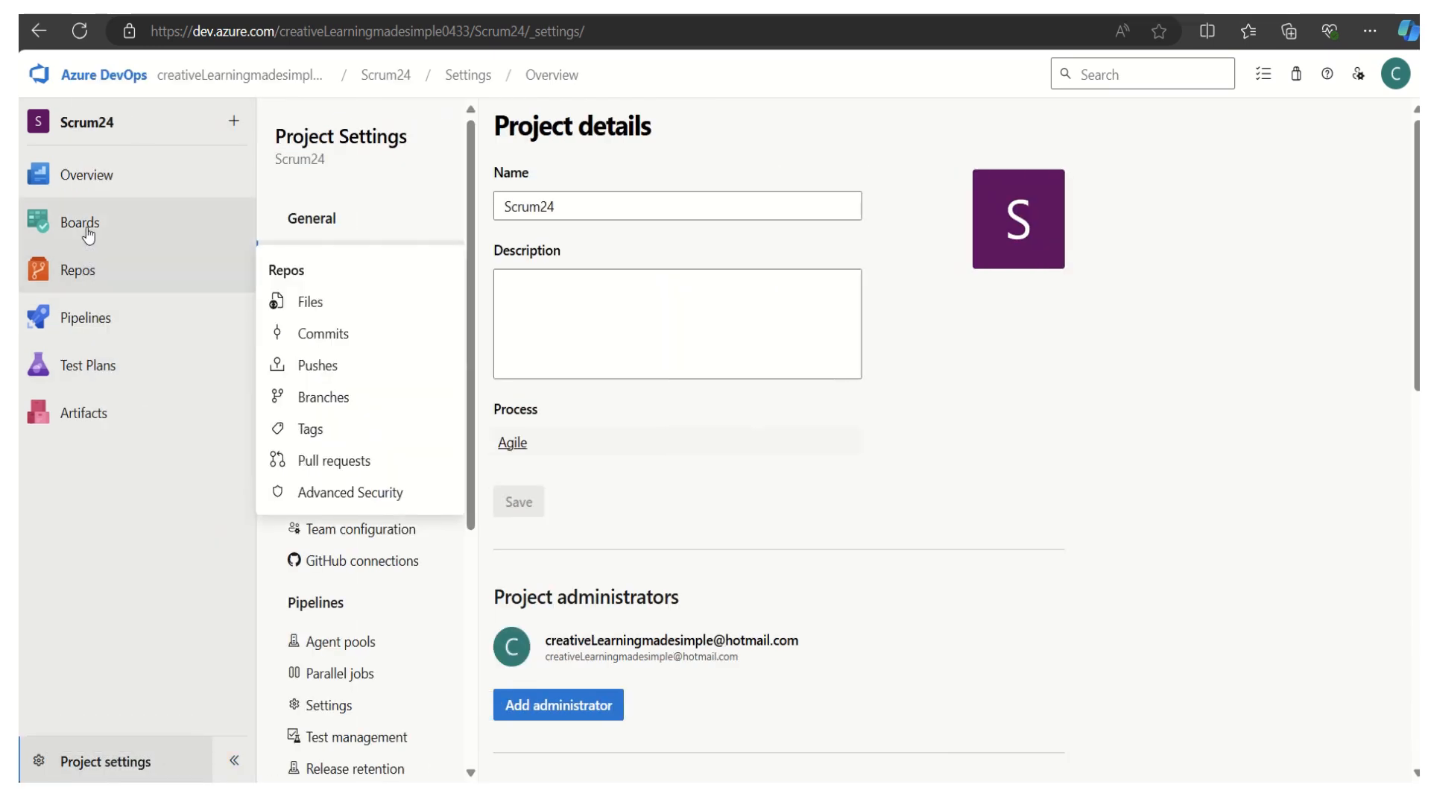
# Open the project's work items page and view the work item types available for new items
pyautogui.moveTo(87, 233)
pyautogui.click(339, 261)
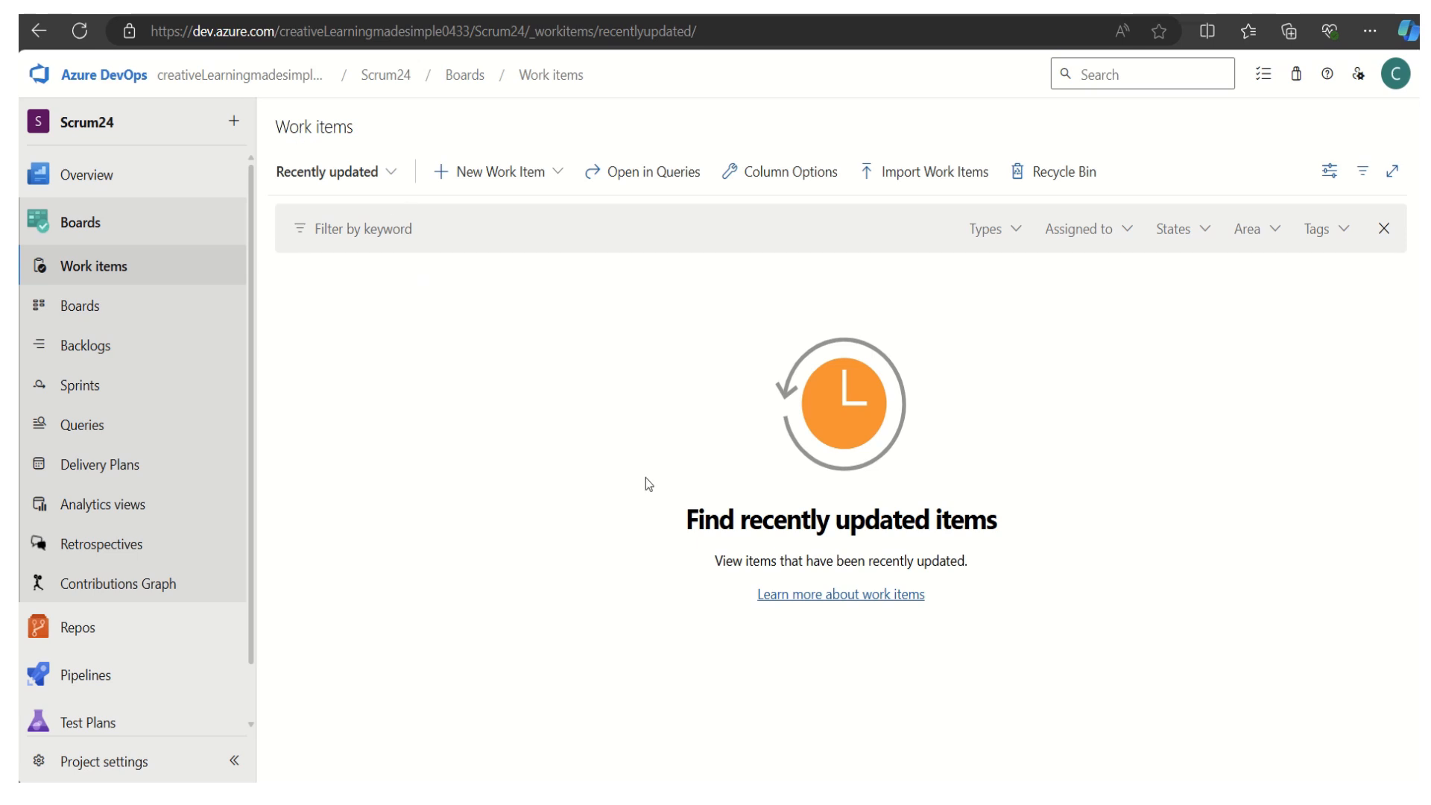
pyautogui.click(559, 174)
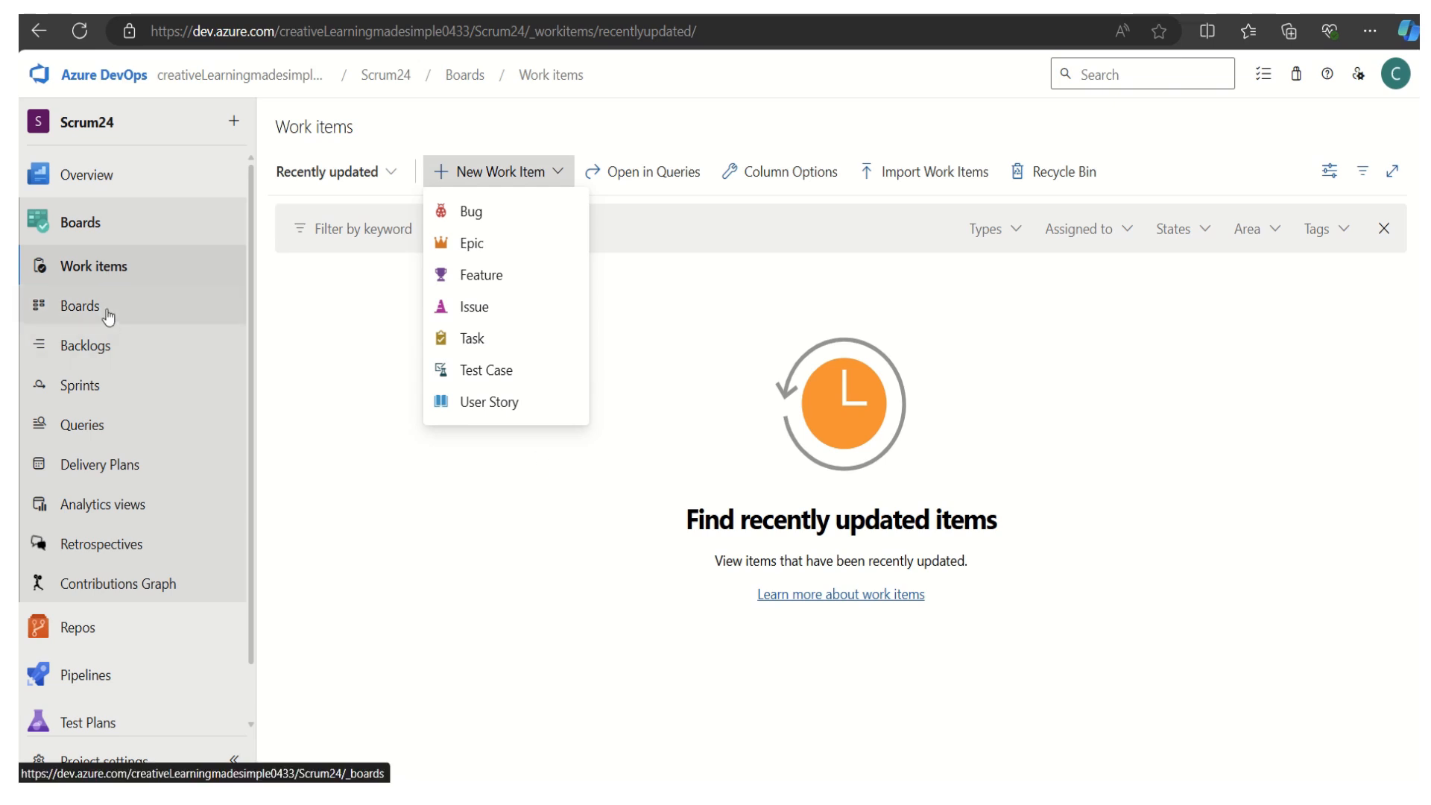
# Open the Scrum24 Team board, switch it to the Features level and check the available backlog levels
pyautogui.click(78, 309)
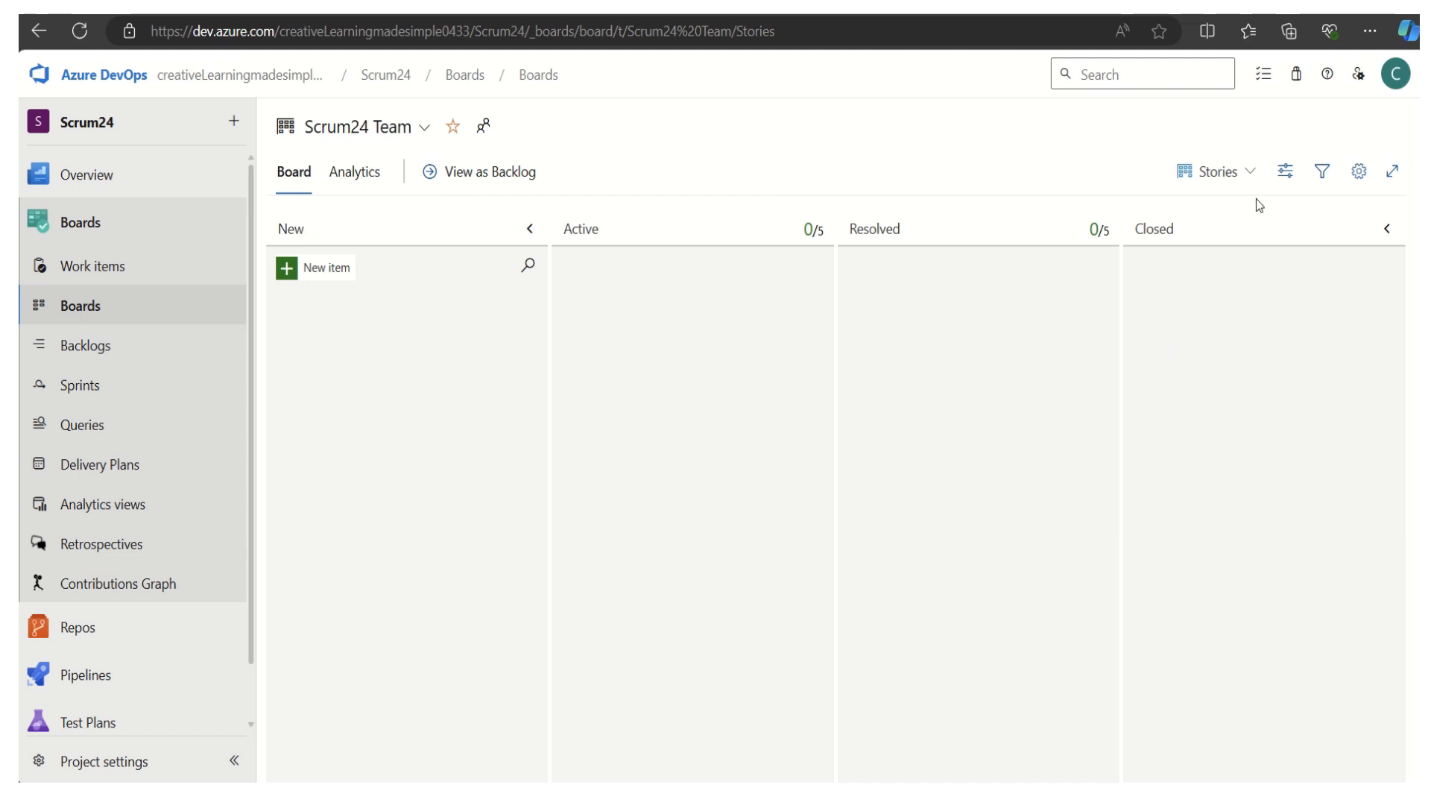
pyautogui.click(1251, 176)
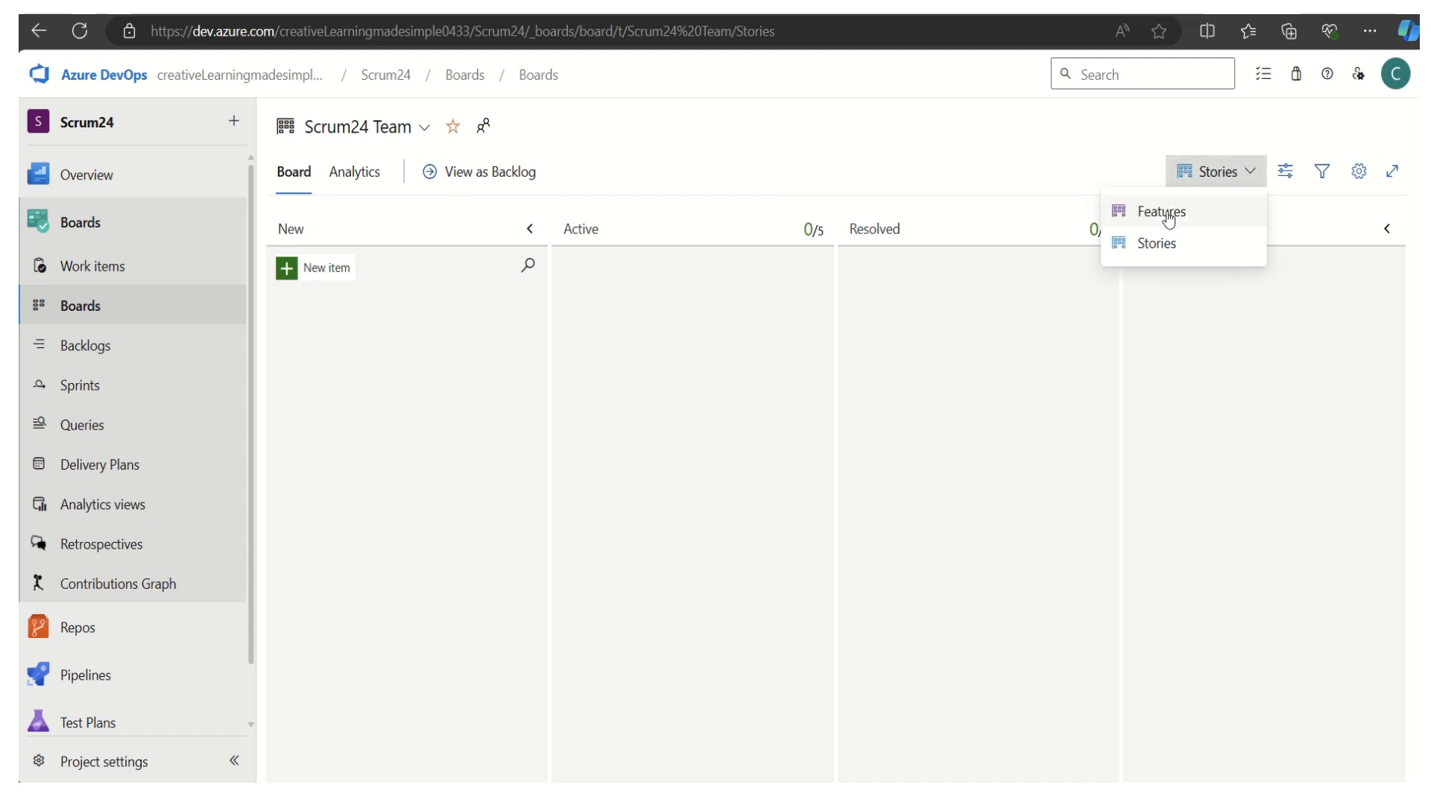
pyautogui.click(1141, 214)
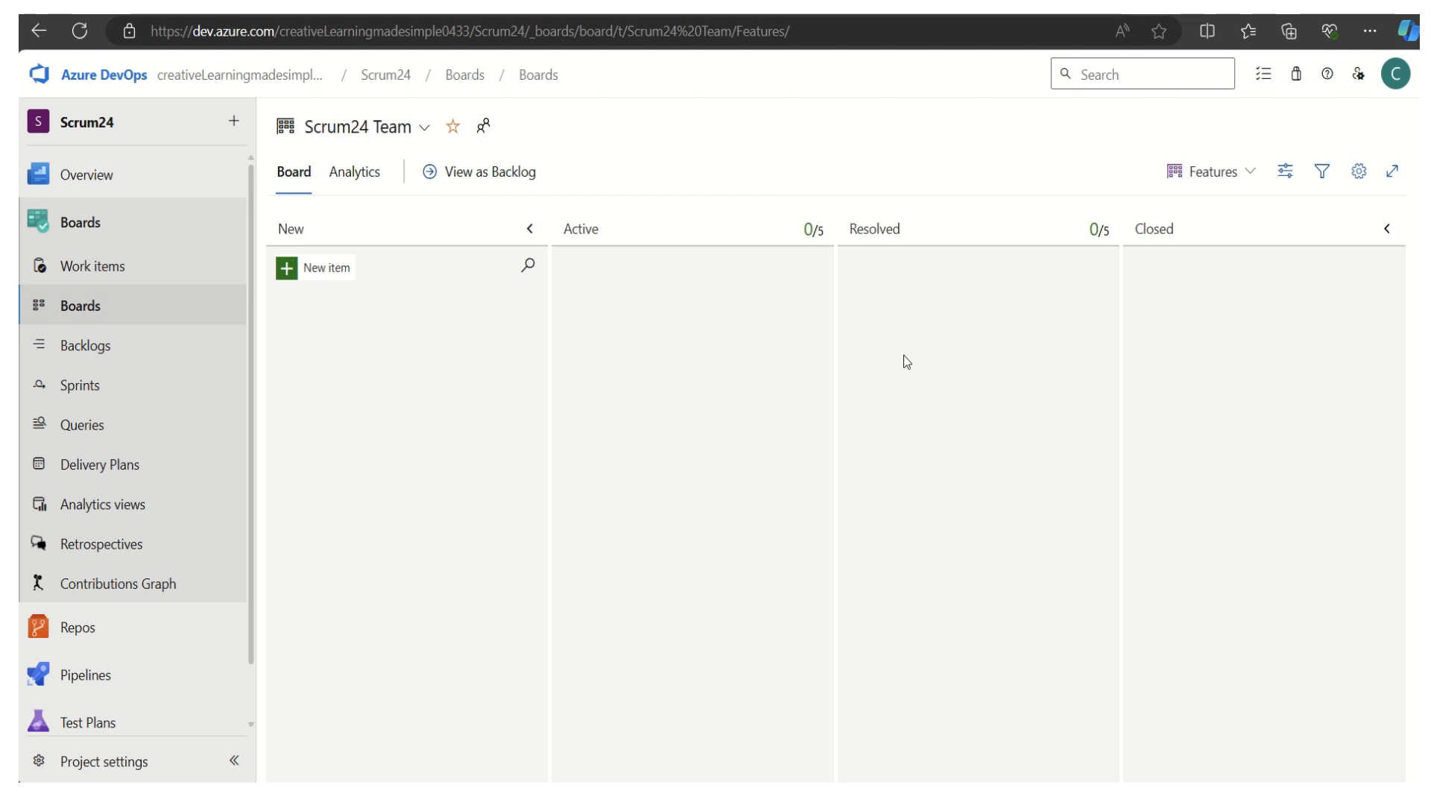
pyautogui.click(1245, 176)
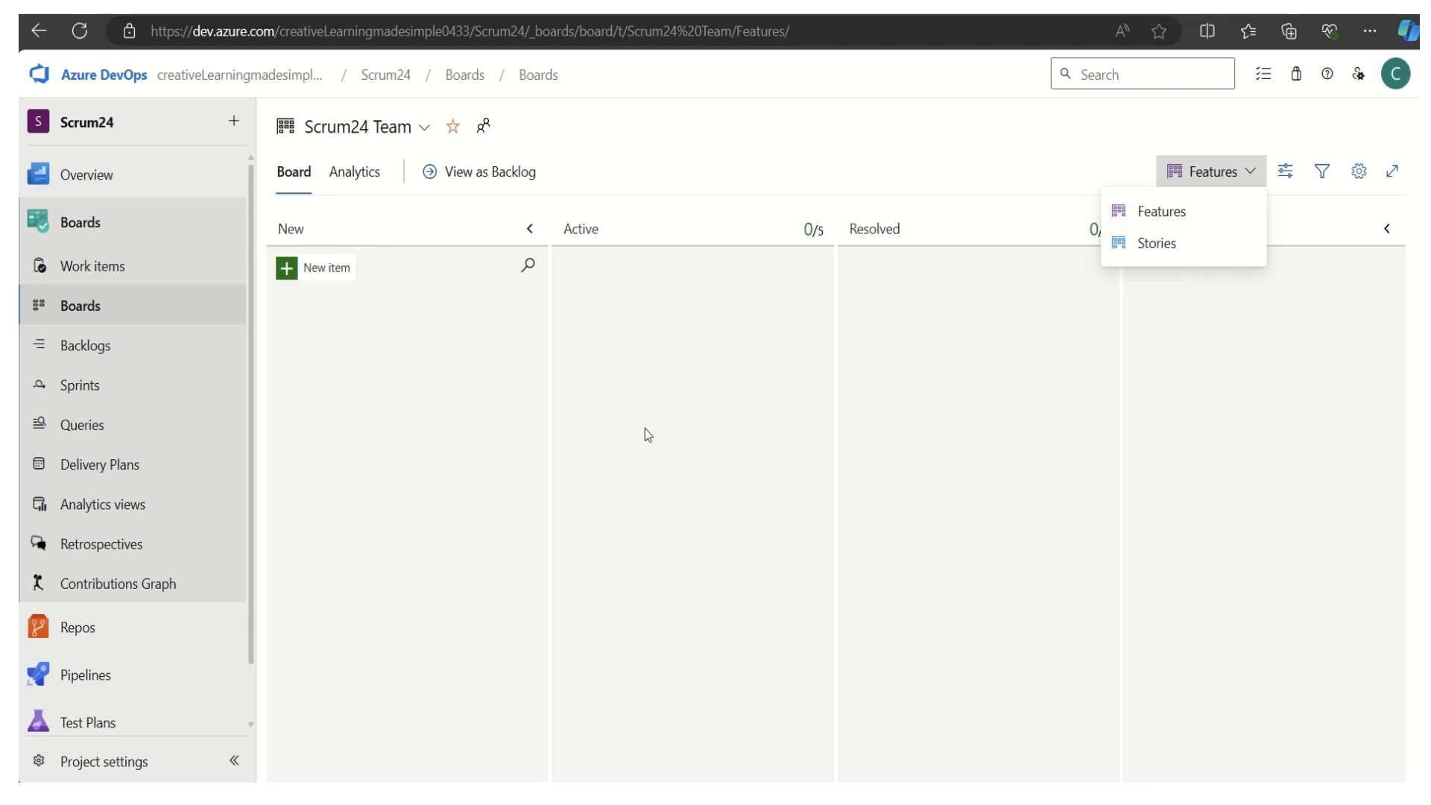
# Enable the Epics backlog navigation level in the Scrum24 team configuration of the project settings
pyautogui.click(154, 772)
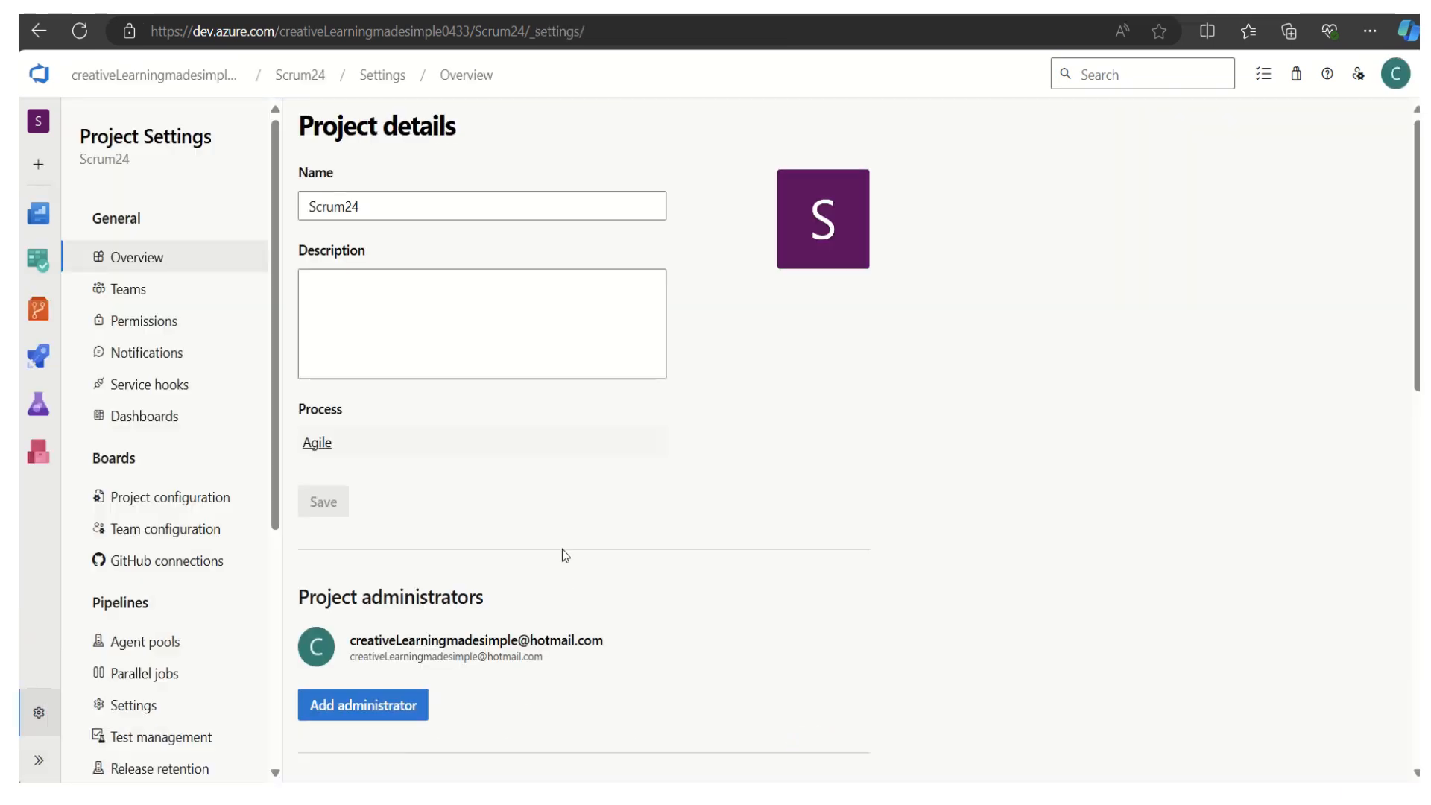
pyautogui.click(184, 505)
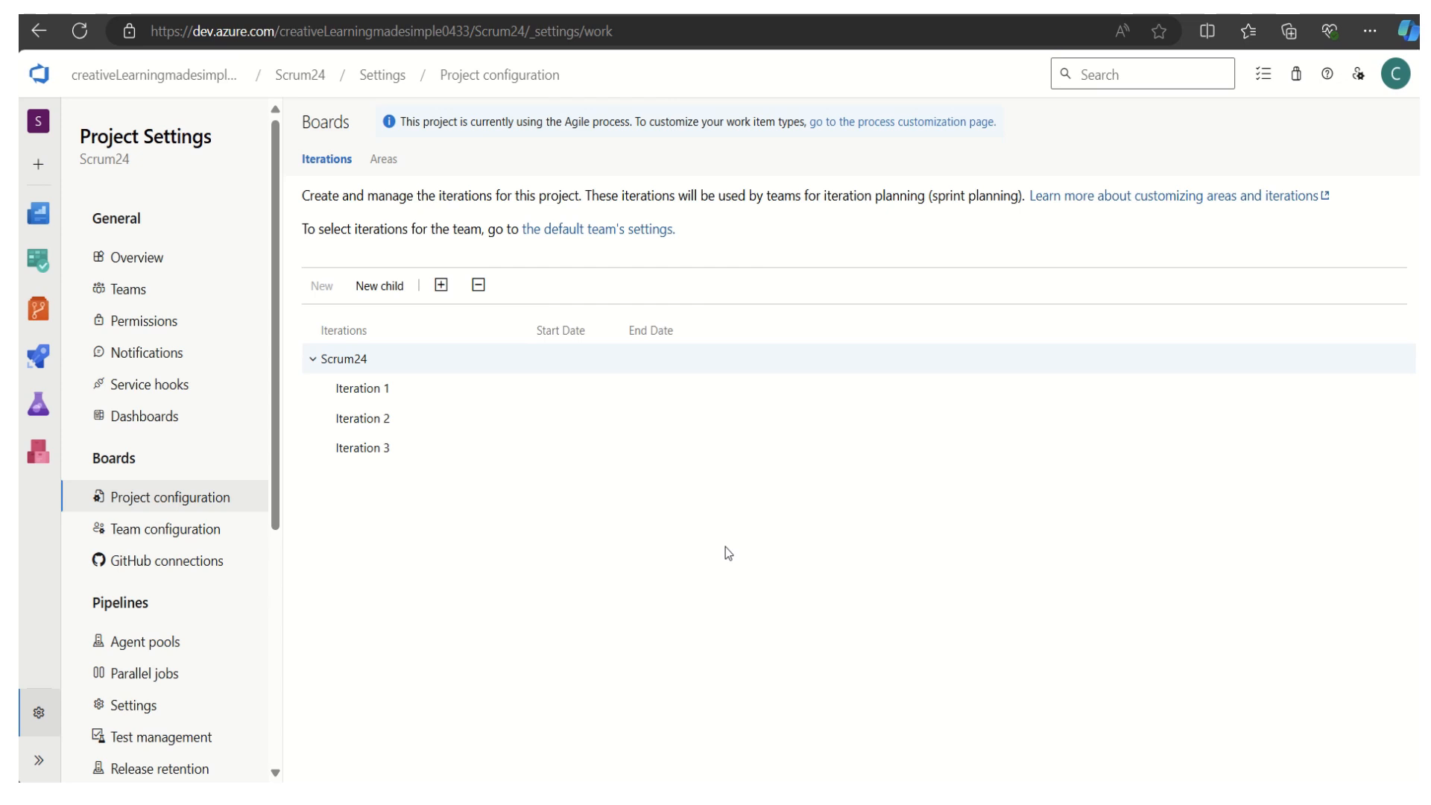
pyautogui.click(390, 159)
pyautogui.click(187, 535)
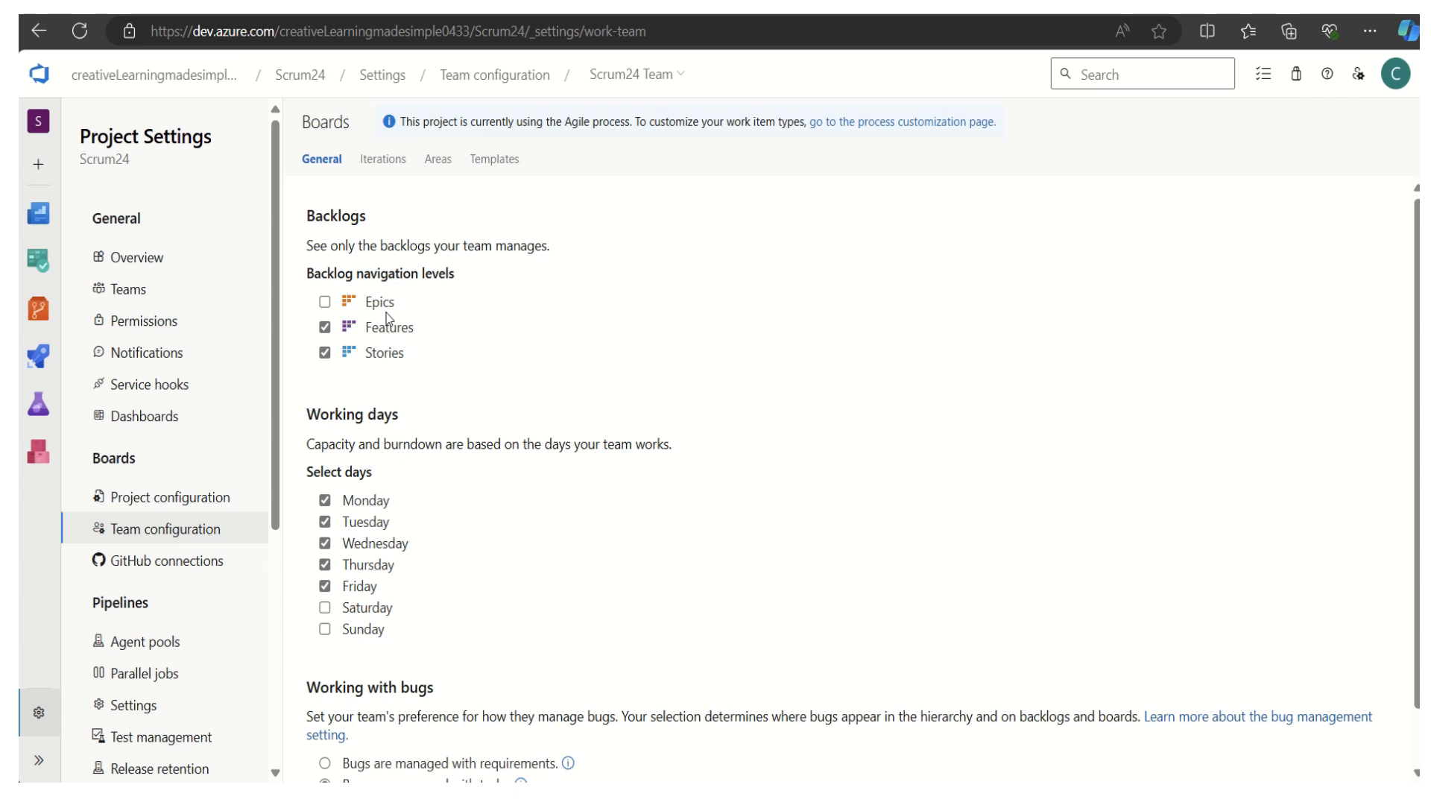
pyautogui.click(325, 302)
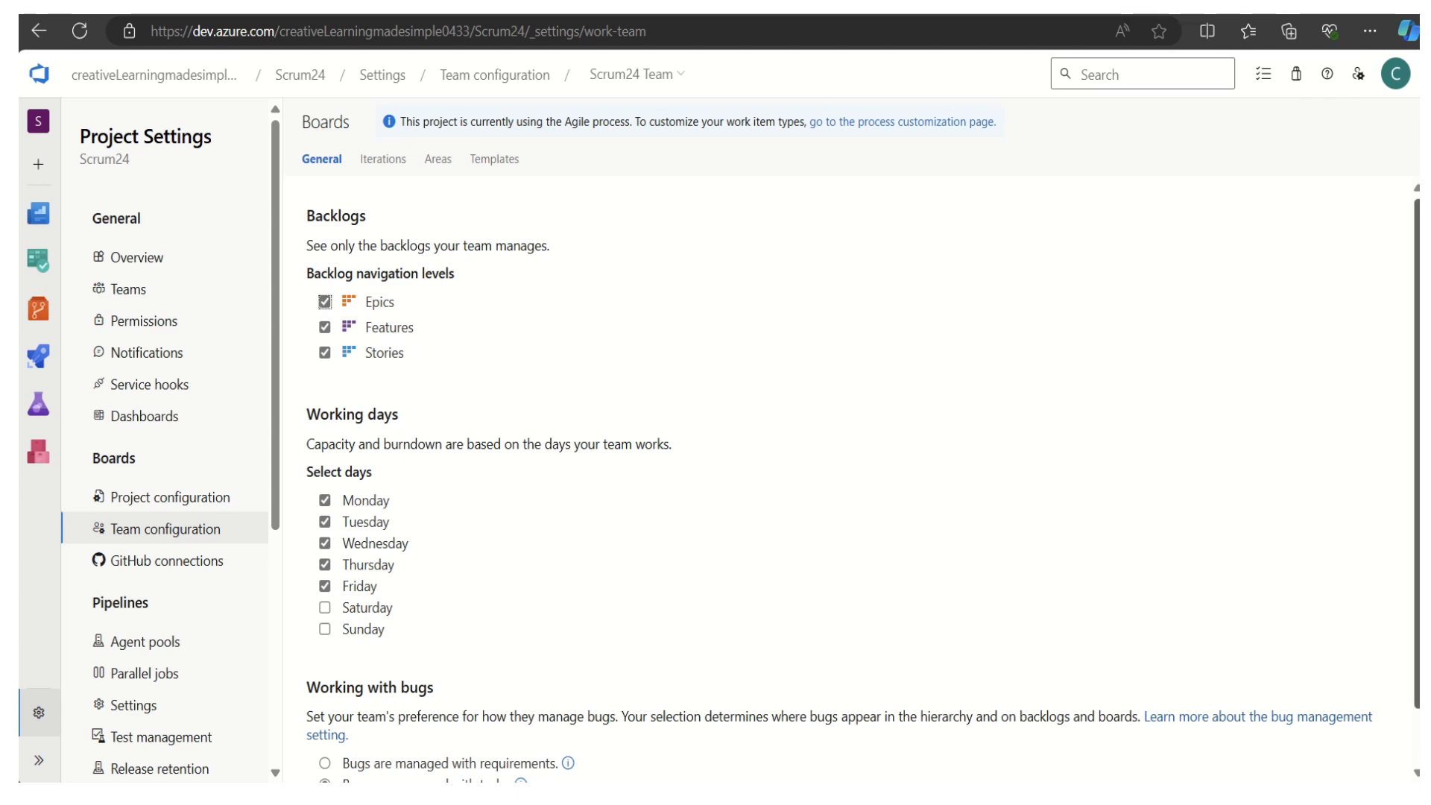
# Return to the Scrum24 Team board and check its list of backlog levels for Epics
pyautogui.click(38, 760)
pyautogui.moveTo(95, 229)
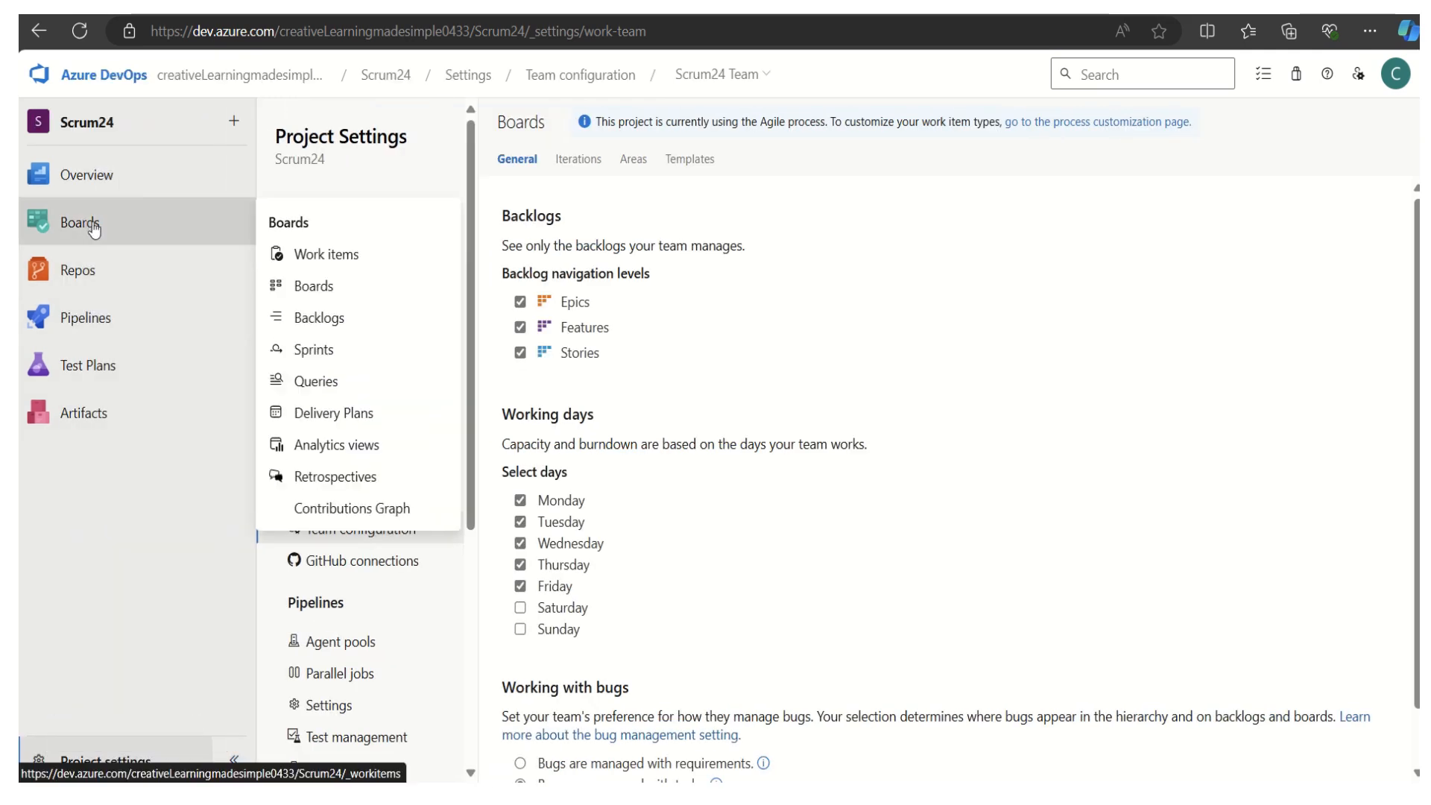
pyautogui.click(314, 287)
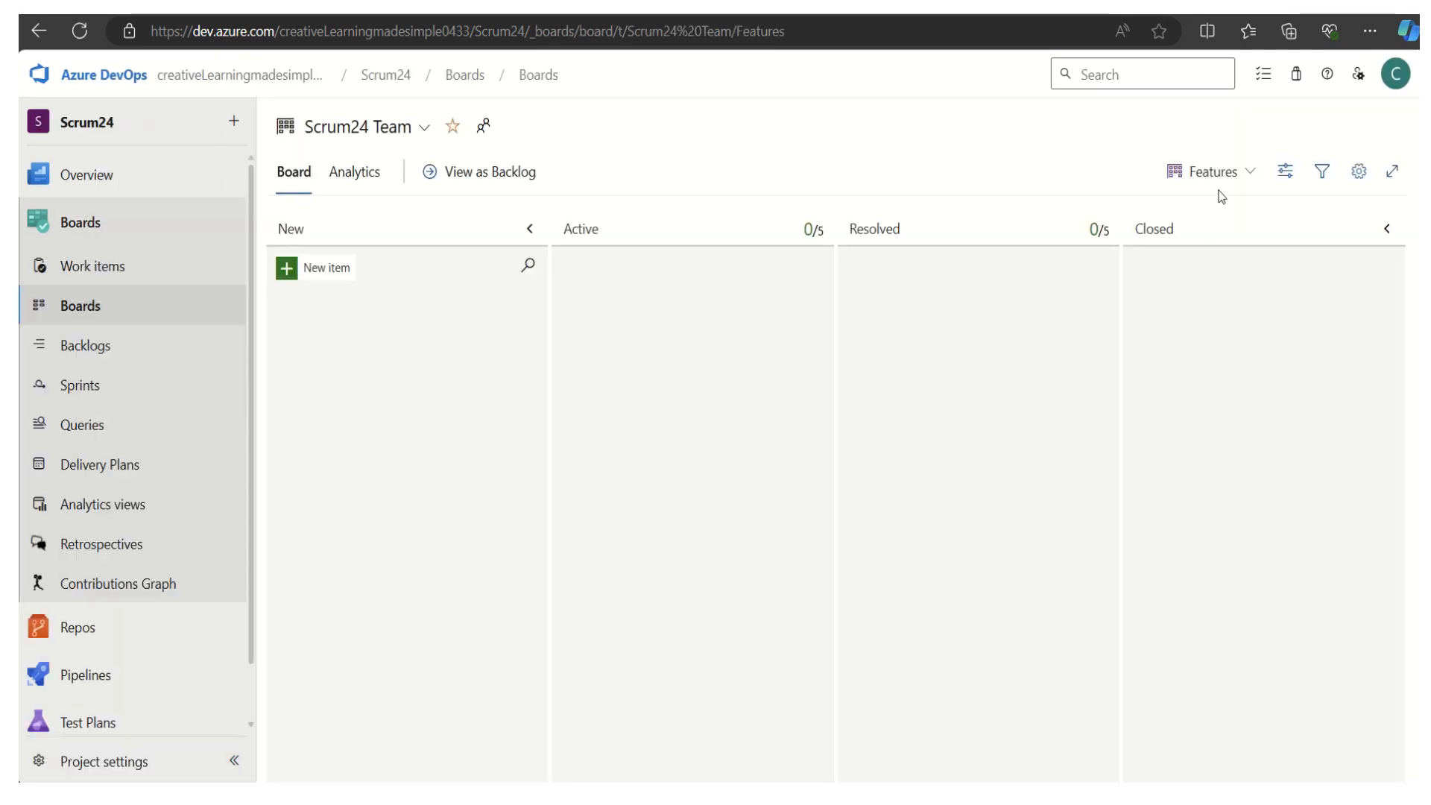
pyautogui.click(1202, 173)
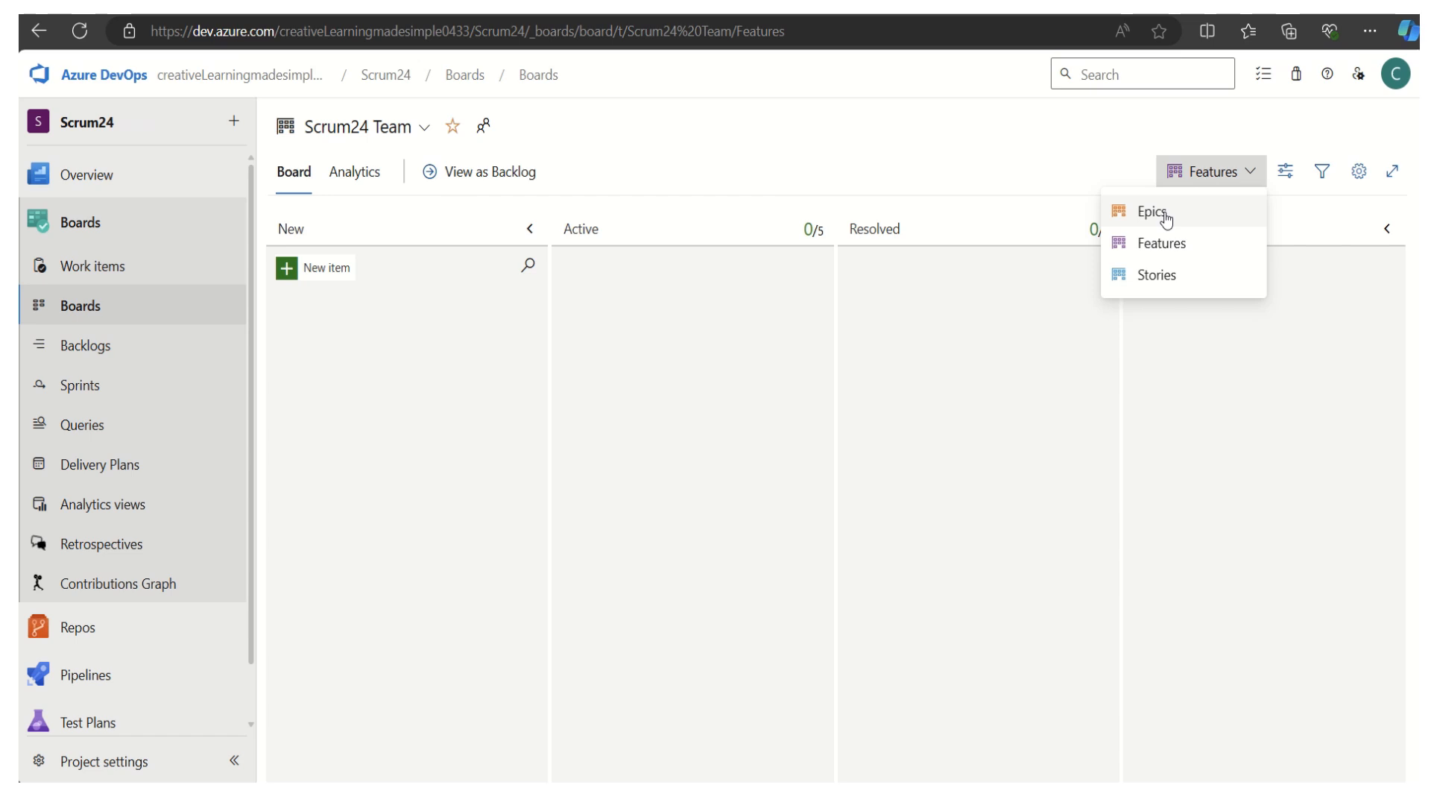
# Create an Epic work item titled "User Management", save it and return to the work items list
pyautogui.click(110, 269)
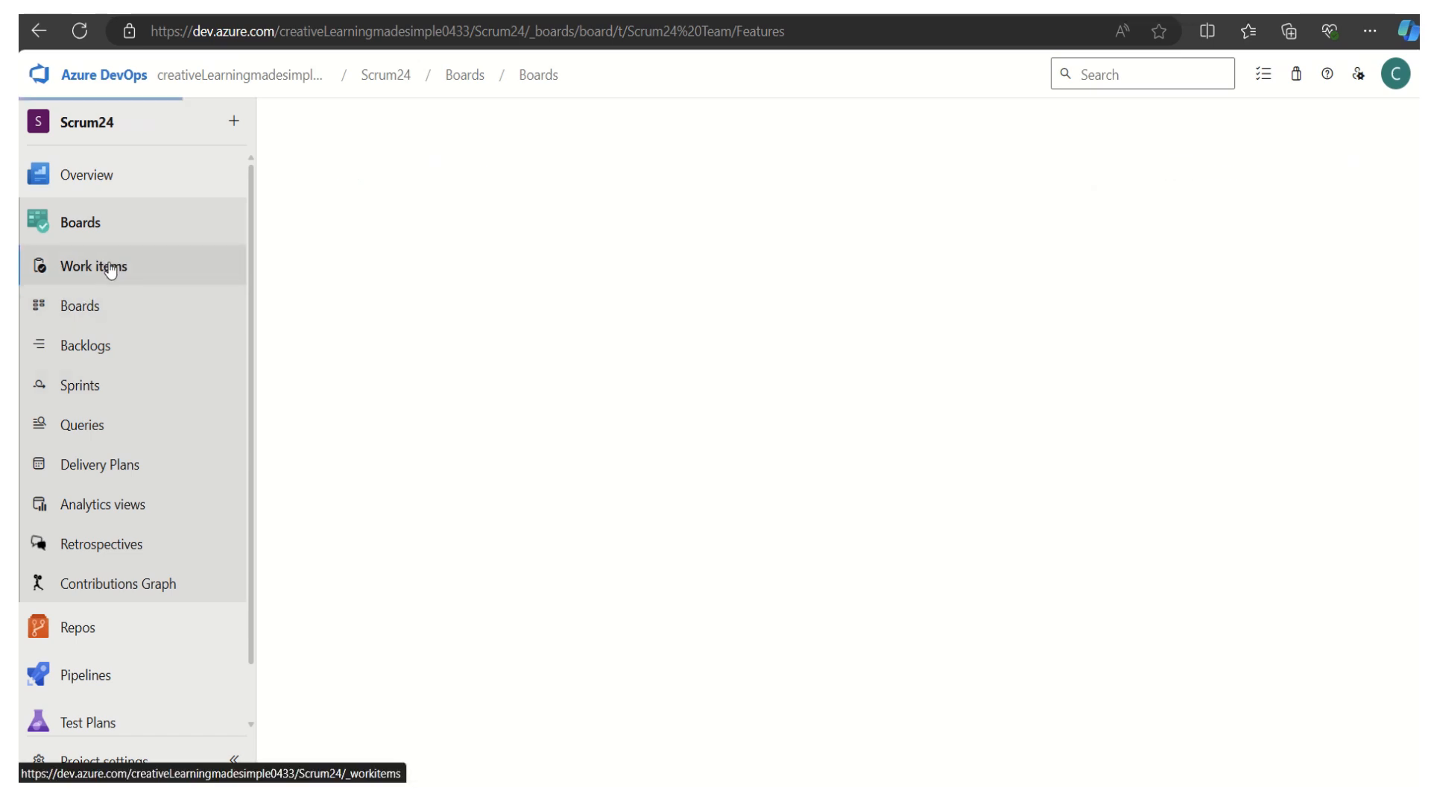
pyautogui.click(542, 179)
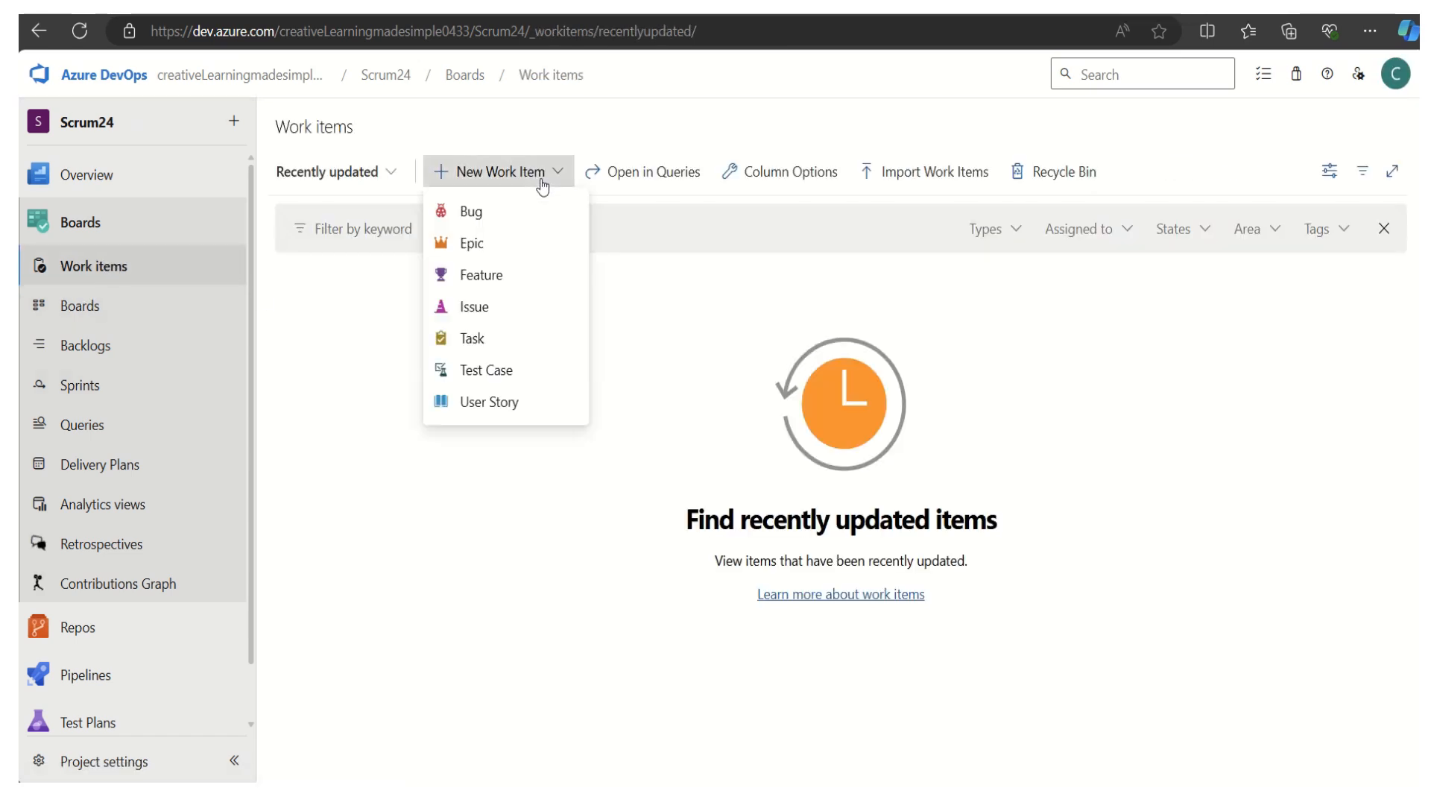
pyautogui.click(480, 248)
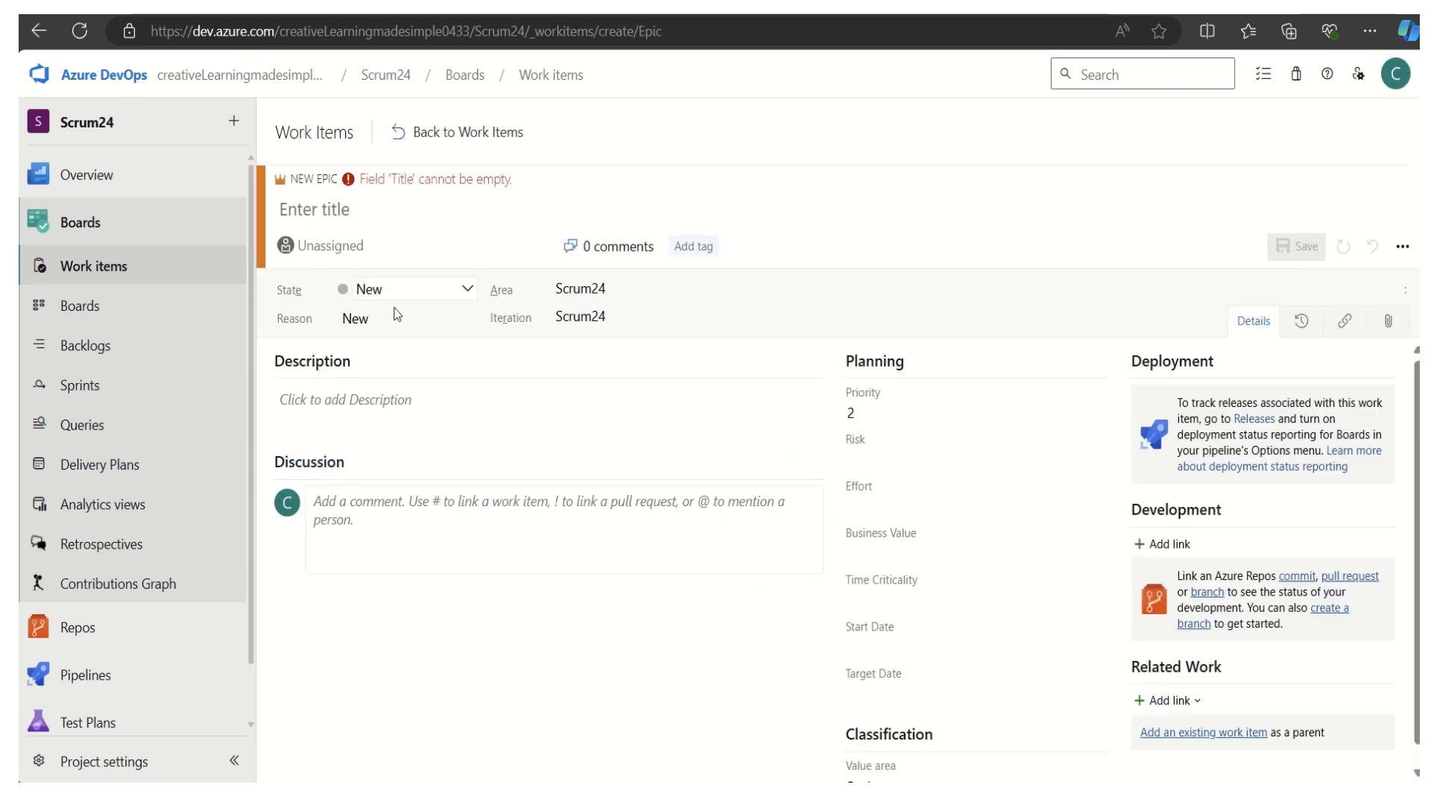
pyautogui.click(335, 246)
pyautogui.click(363, 211)
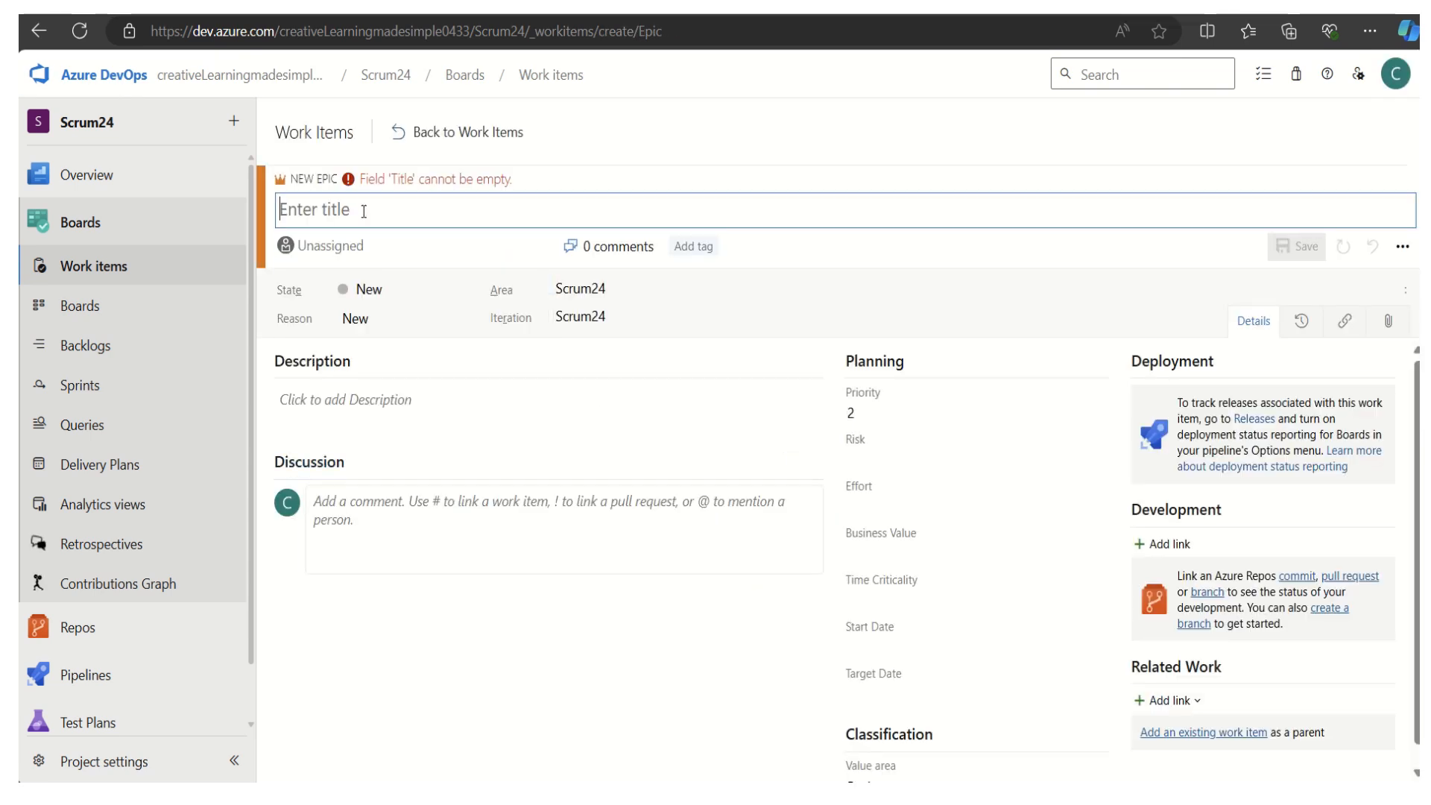
pyautogui.write('User ')
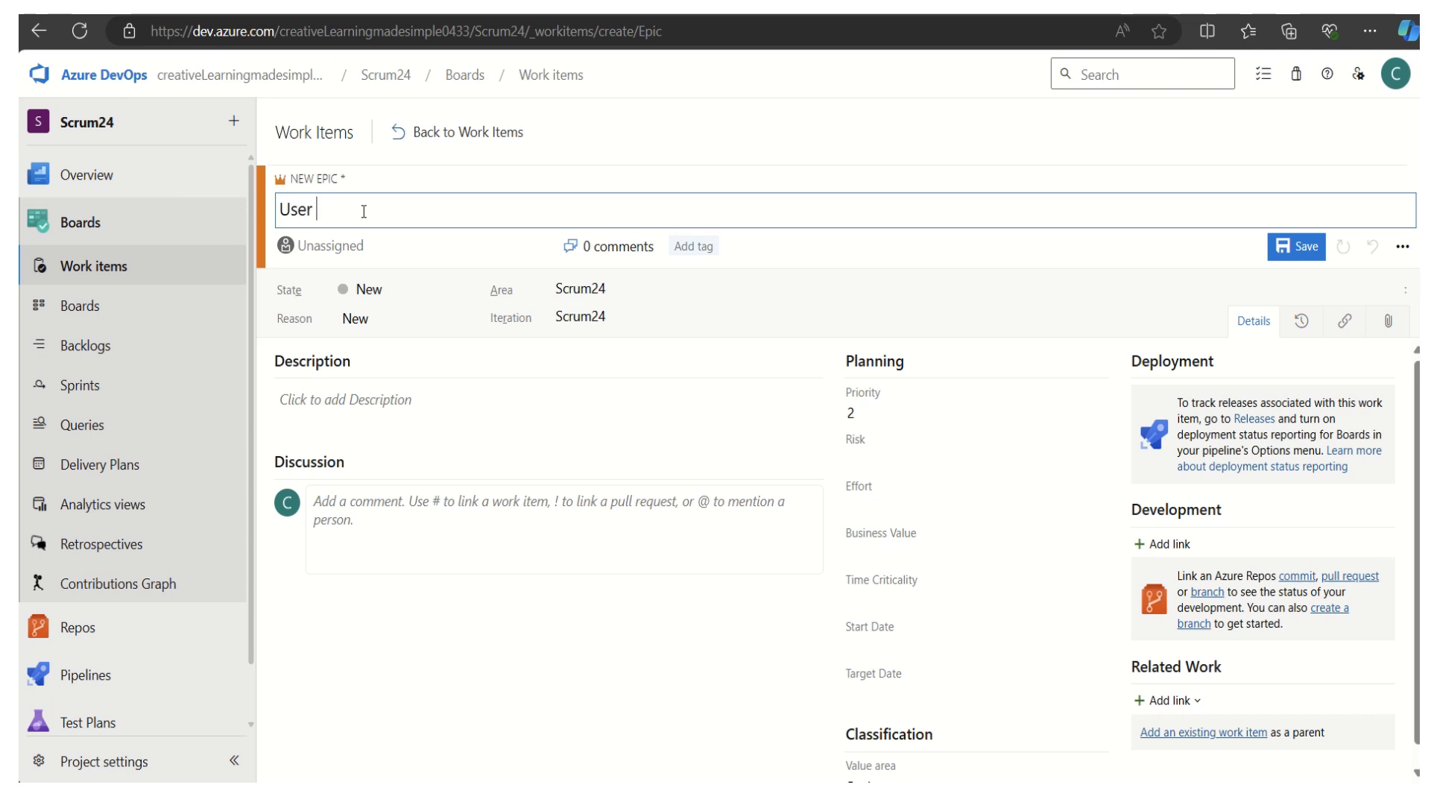
pyautogui.write('Manag')
pyautogui.write('emen')
pyautogui.write('-')
pyautogui.press('BackSpace')
pyautogui.press('BackSpace')
pyautogui.write('t')
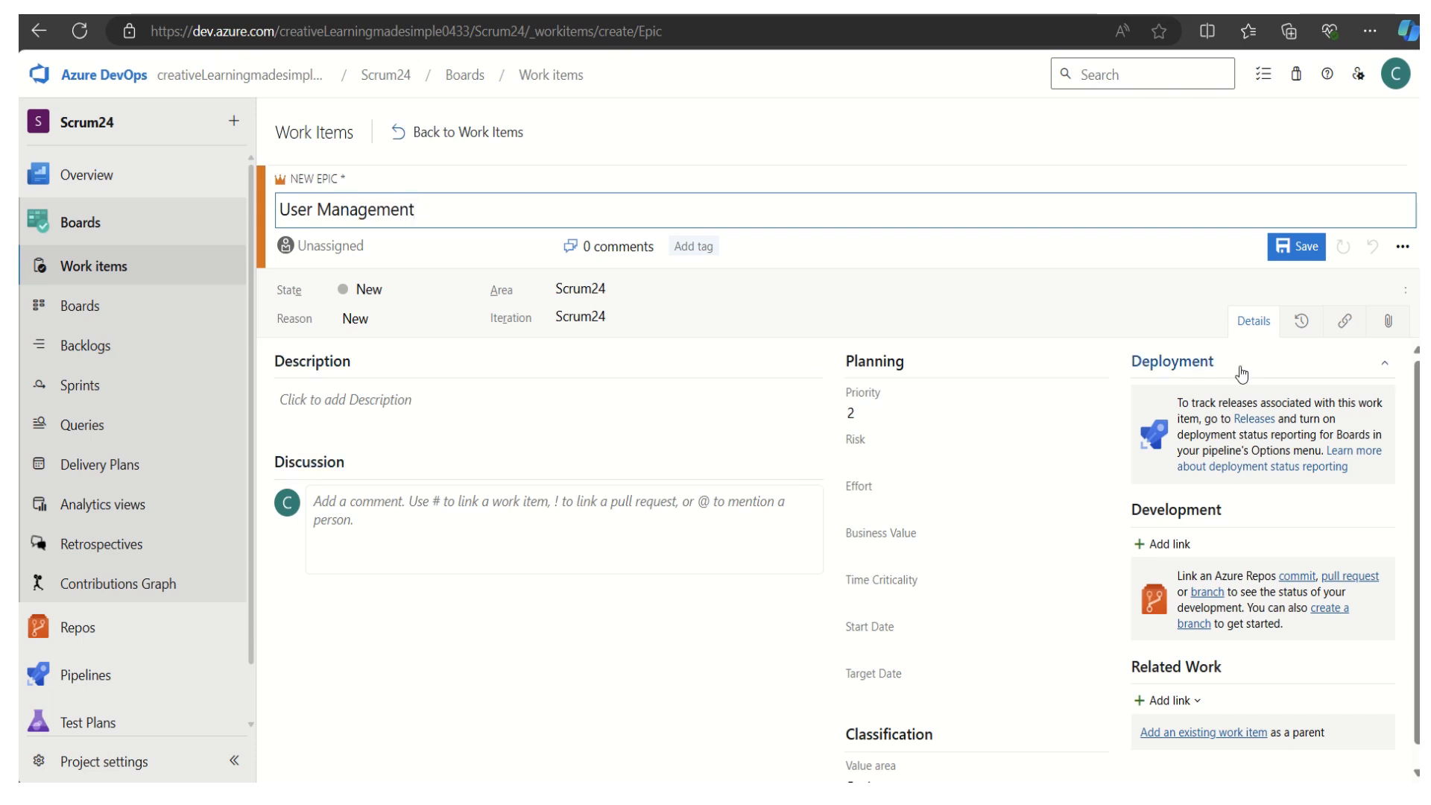
pyautogui.click(1301, 255)
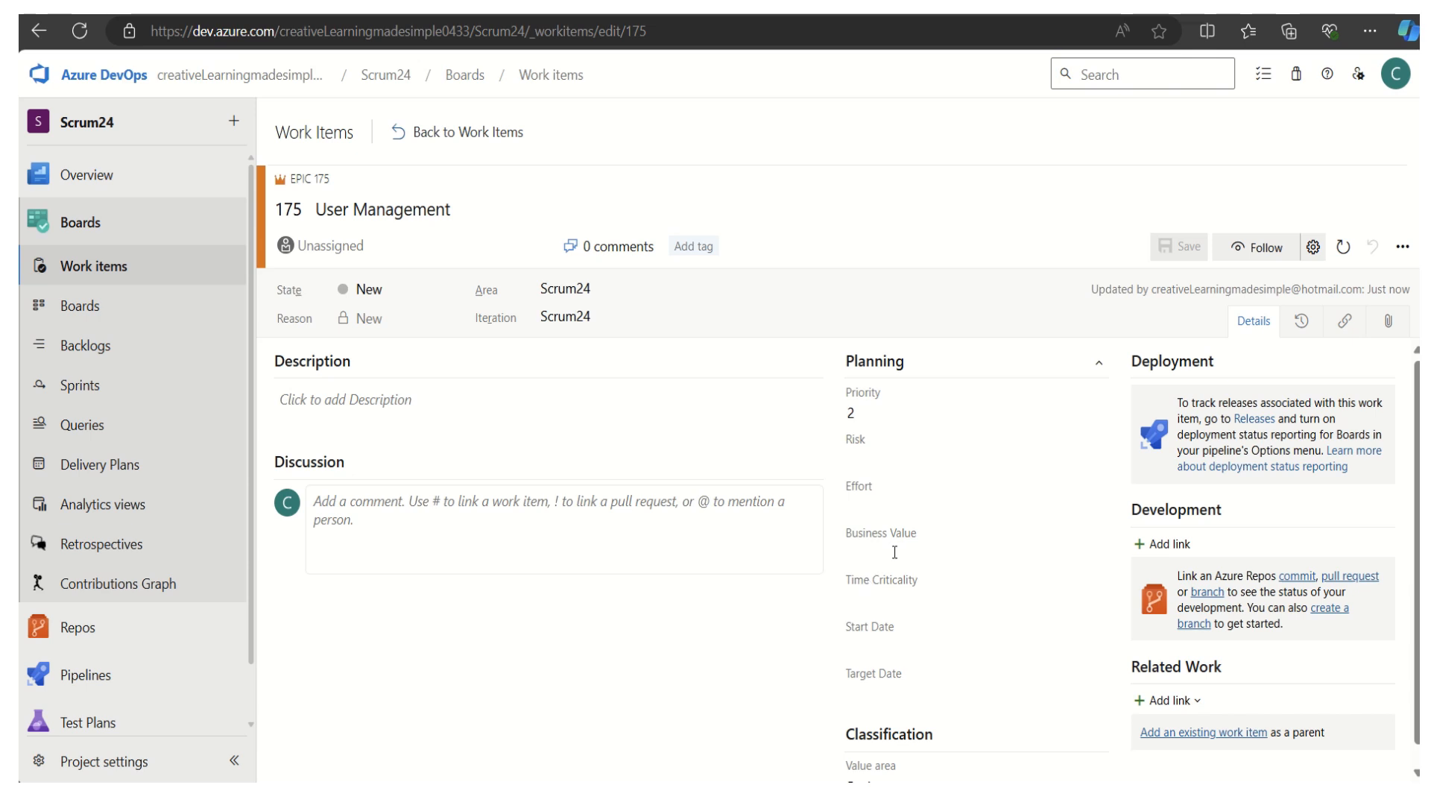
pyautogui.click(459, 133)
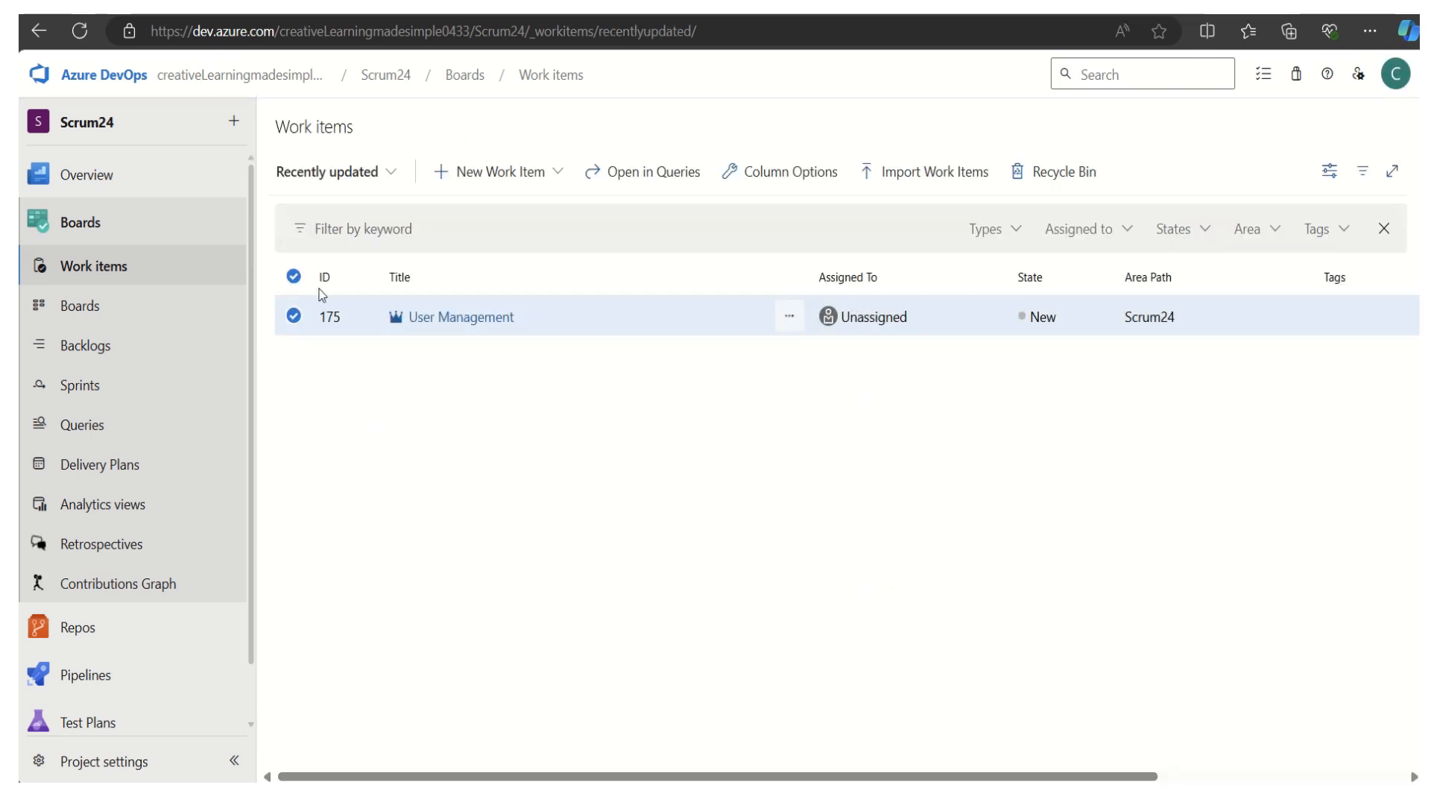
# Open the Scrum24 Team board and switch it to the Epics level
pyautogui.click(91, 315)
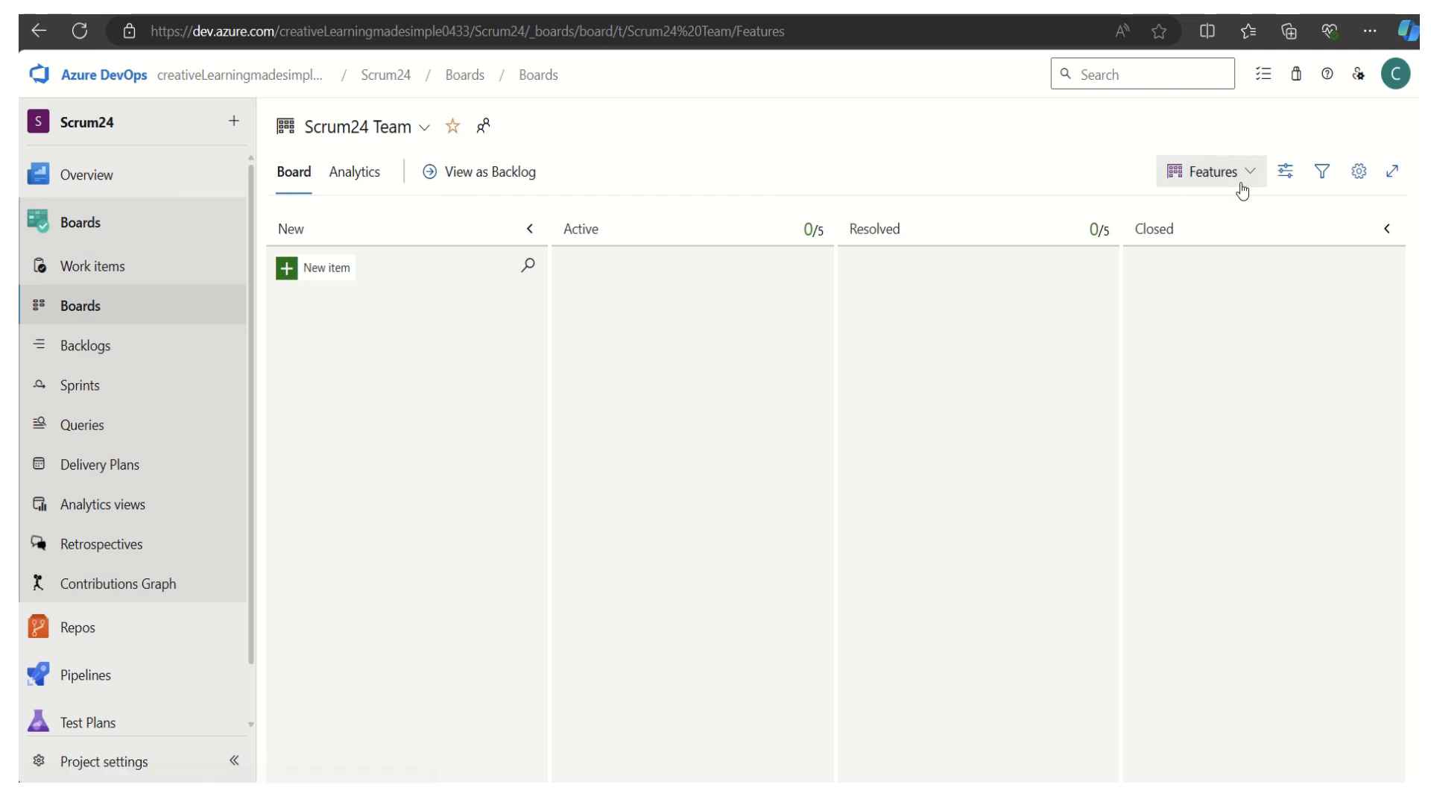
pyautogui.click(1213, 178)
pyautogui.click(1181, 215)
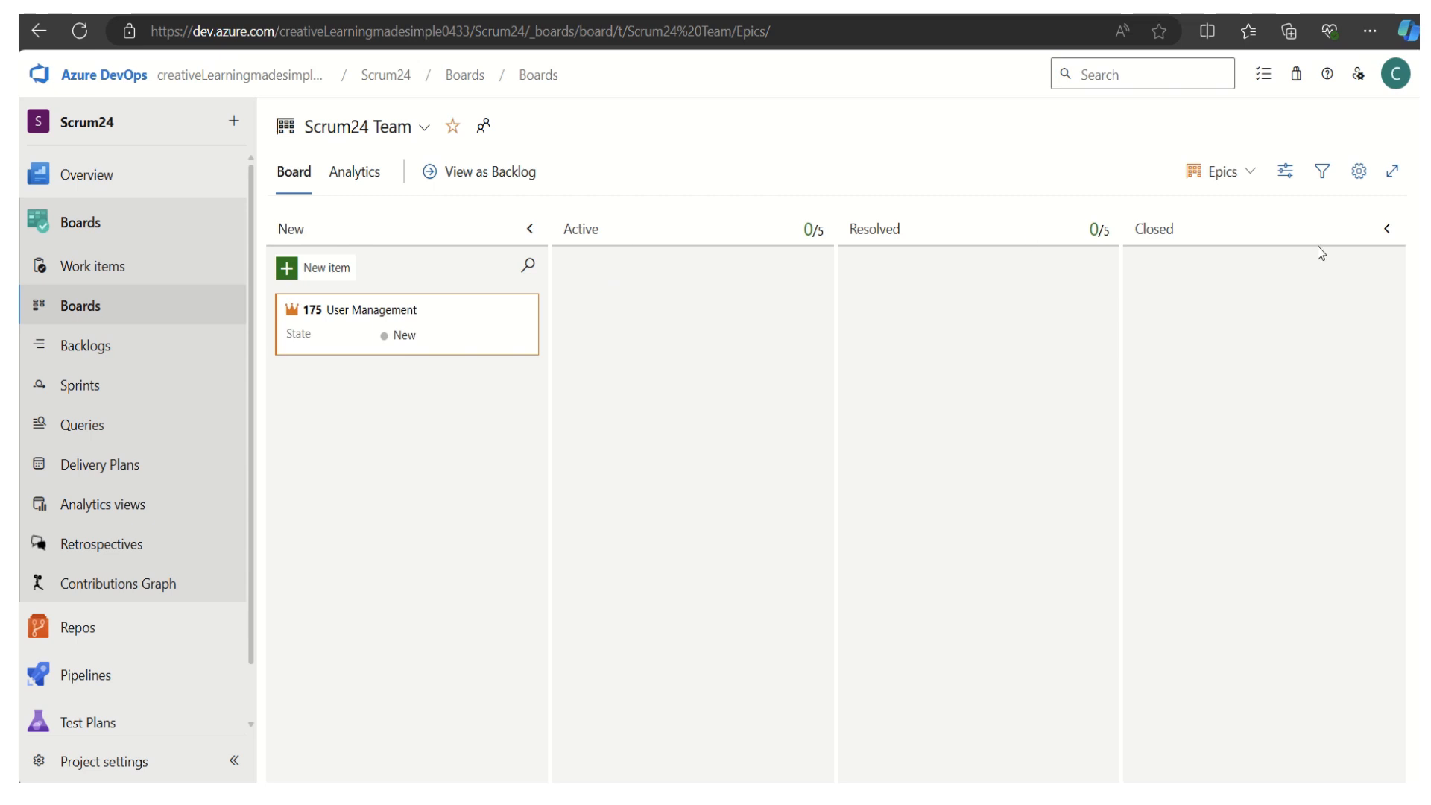
# Open the Epics board's column settings and rename the Active column to Approved
pyautogui.click(1359, 175)
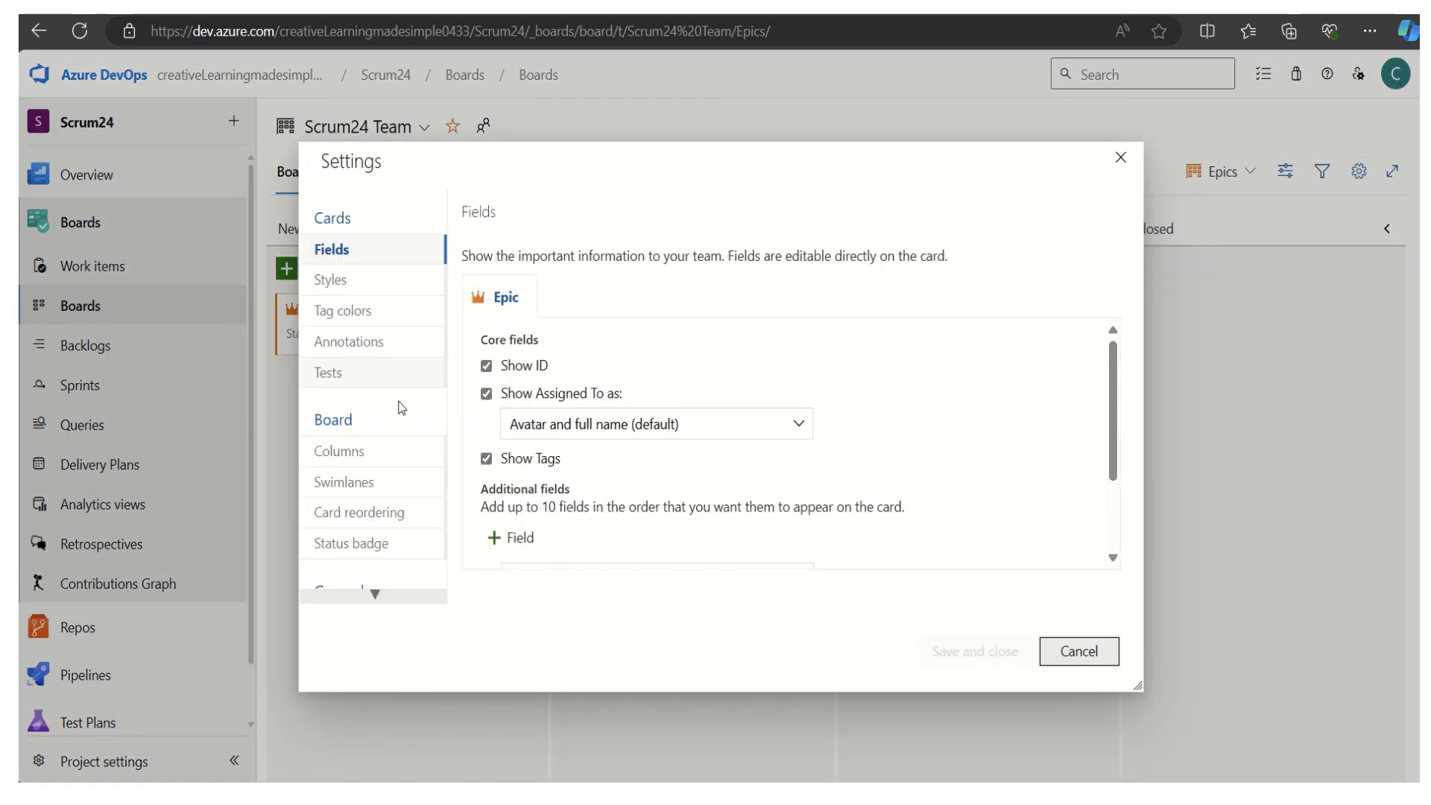
pyautogui.click(352, 464)
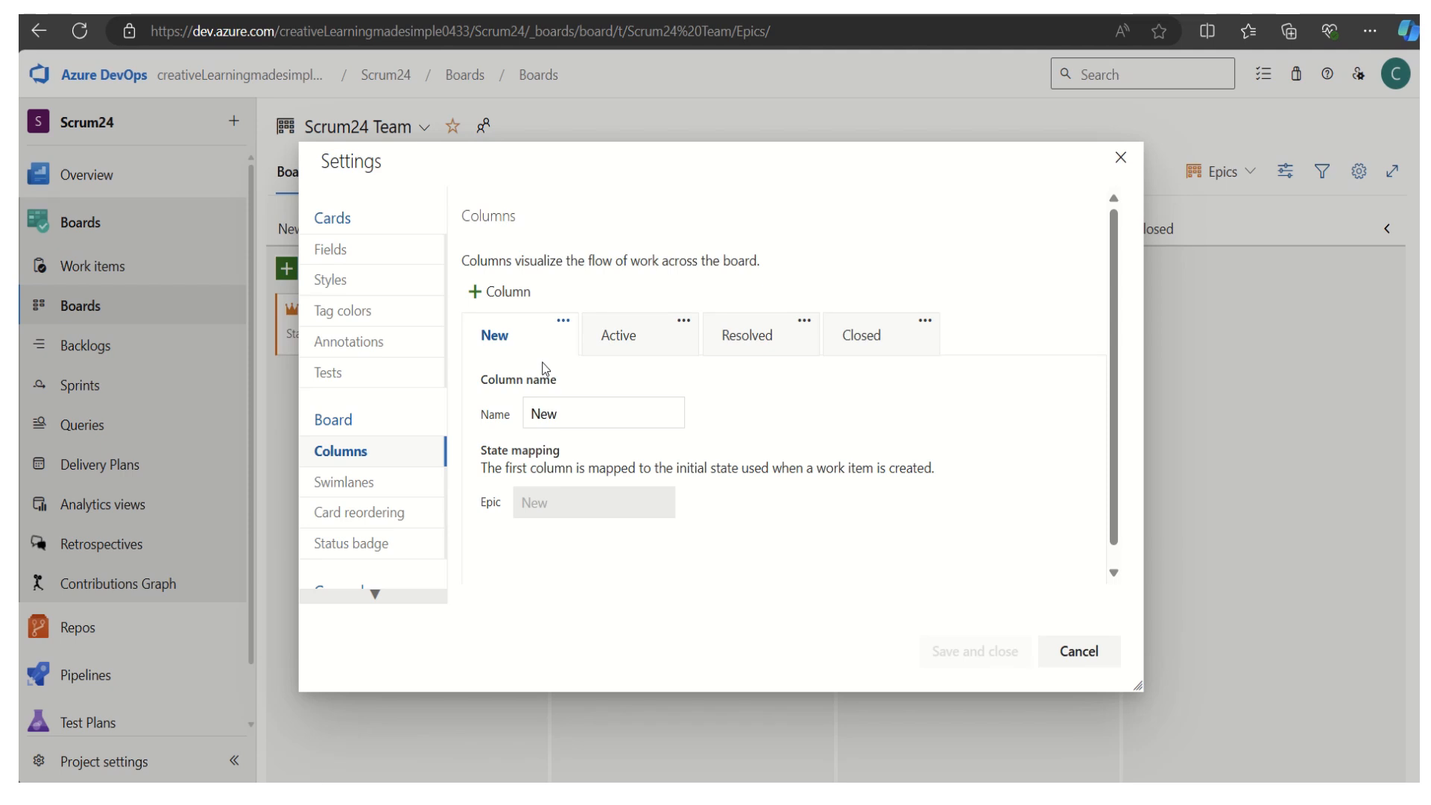
pyautogui.rightClick(625, 343)
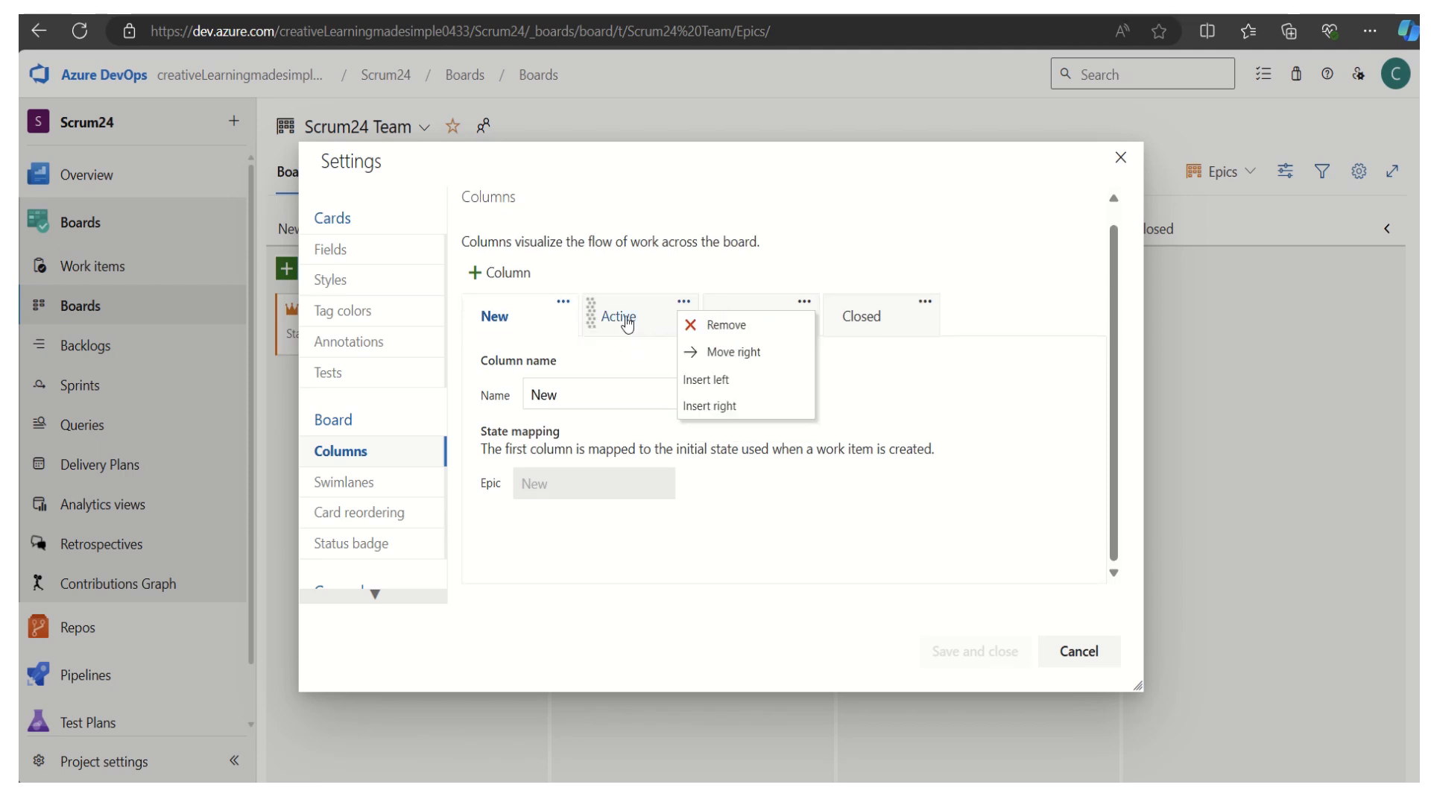
pyautogui.click(628, 322)
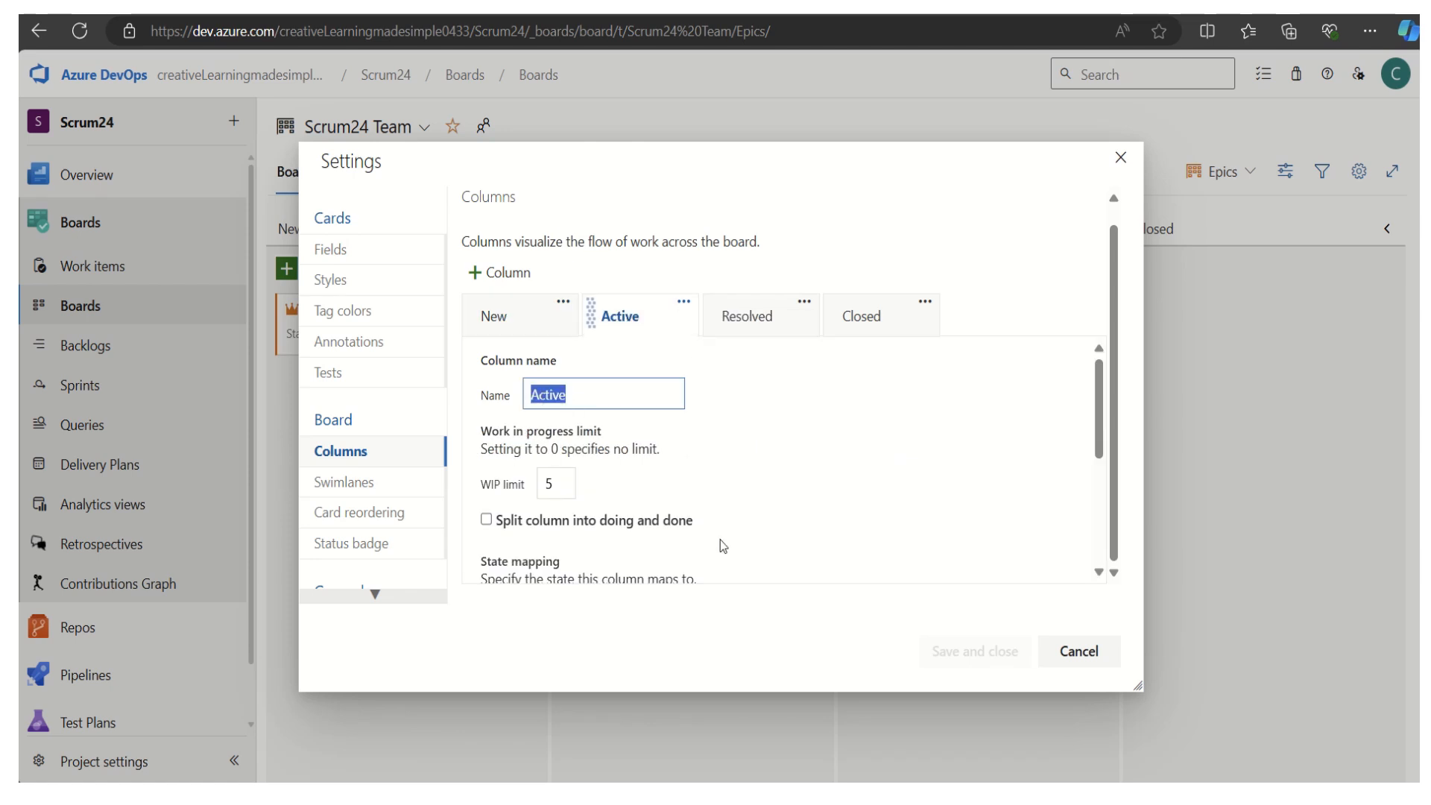
pyautogui.write('Approved')
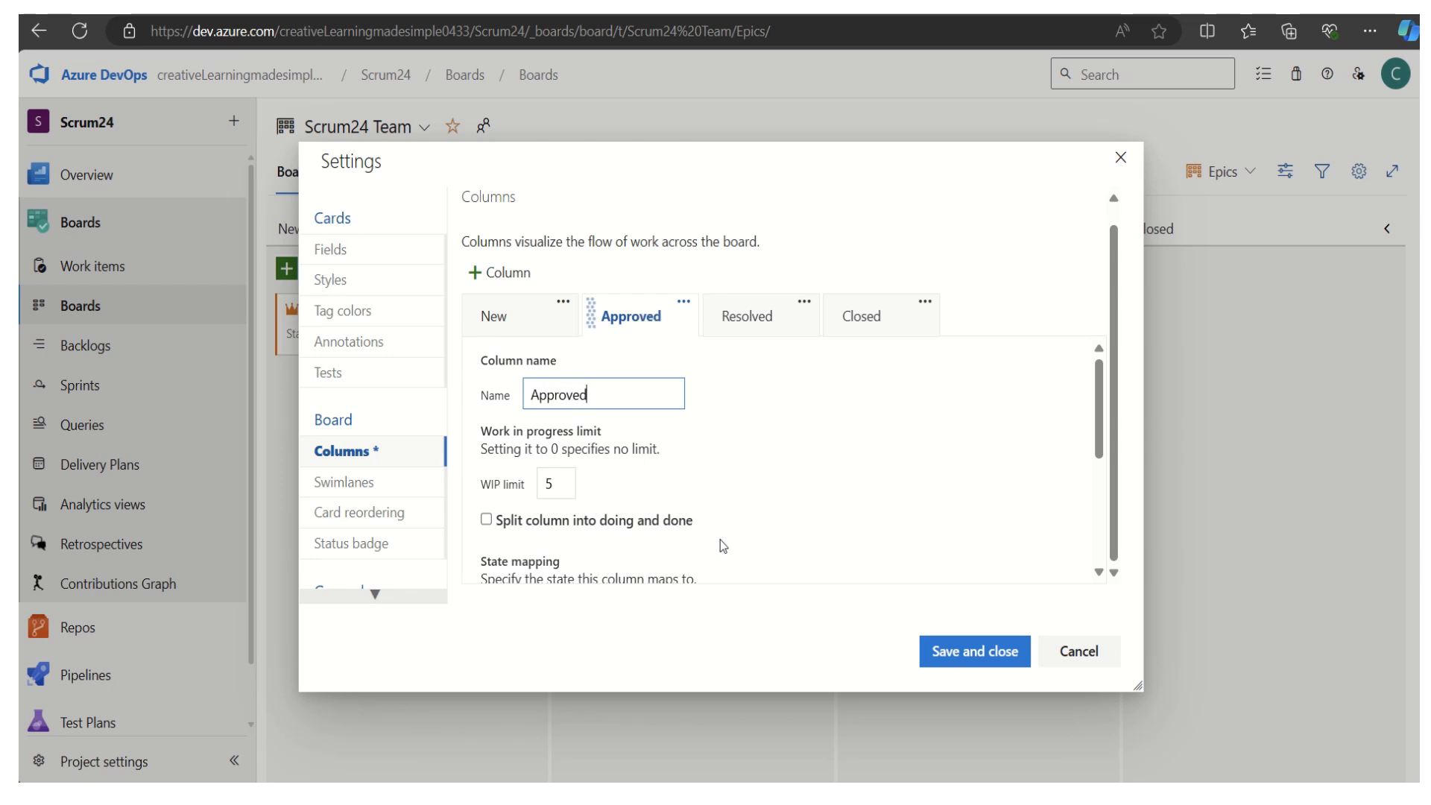
pyautogui.click(794, 455)
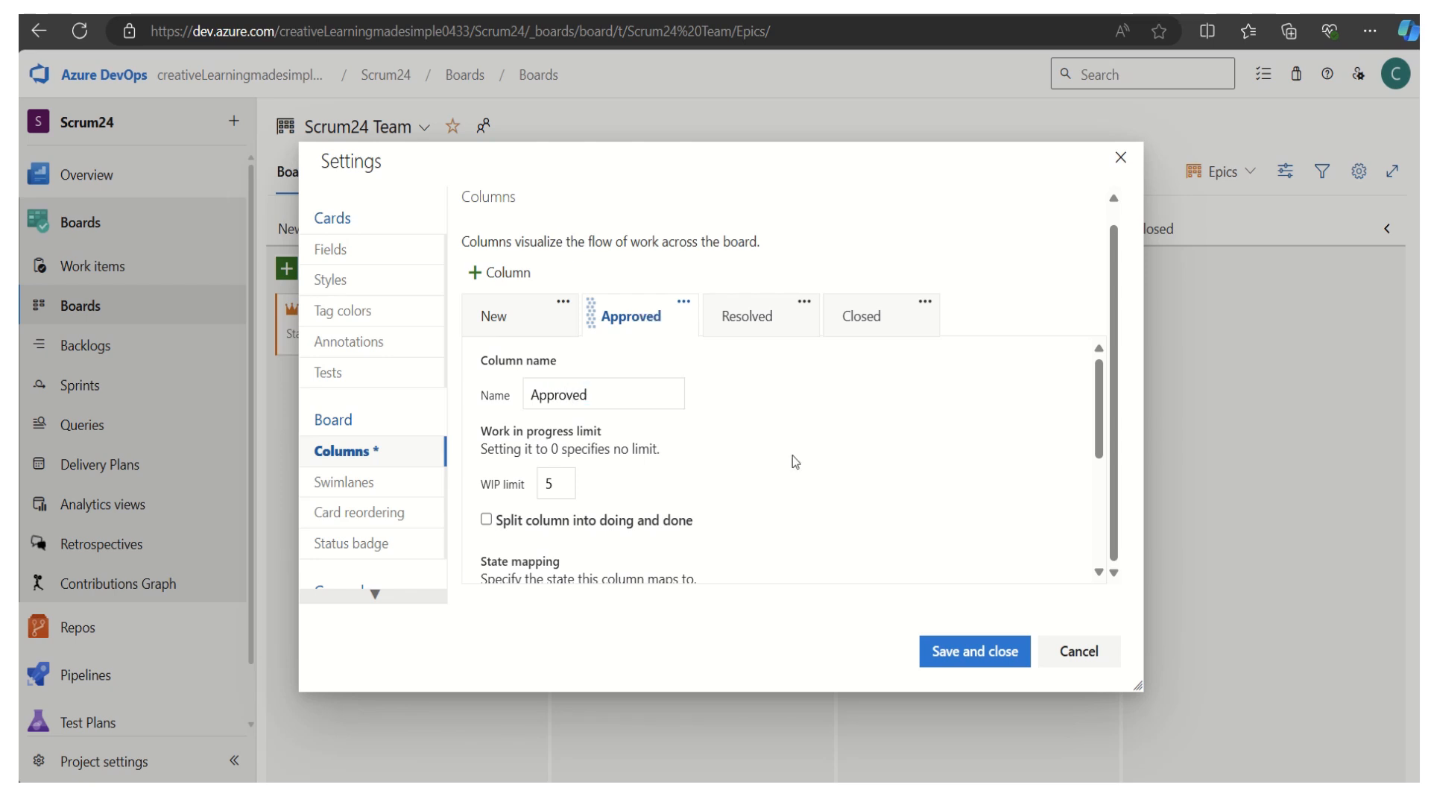
# Insert a new column directly after Approved and name it Analysis
pyautogui.click(684, 304)
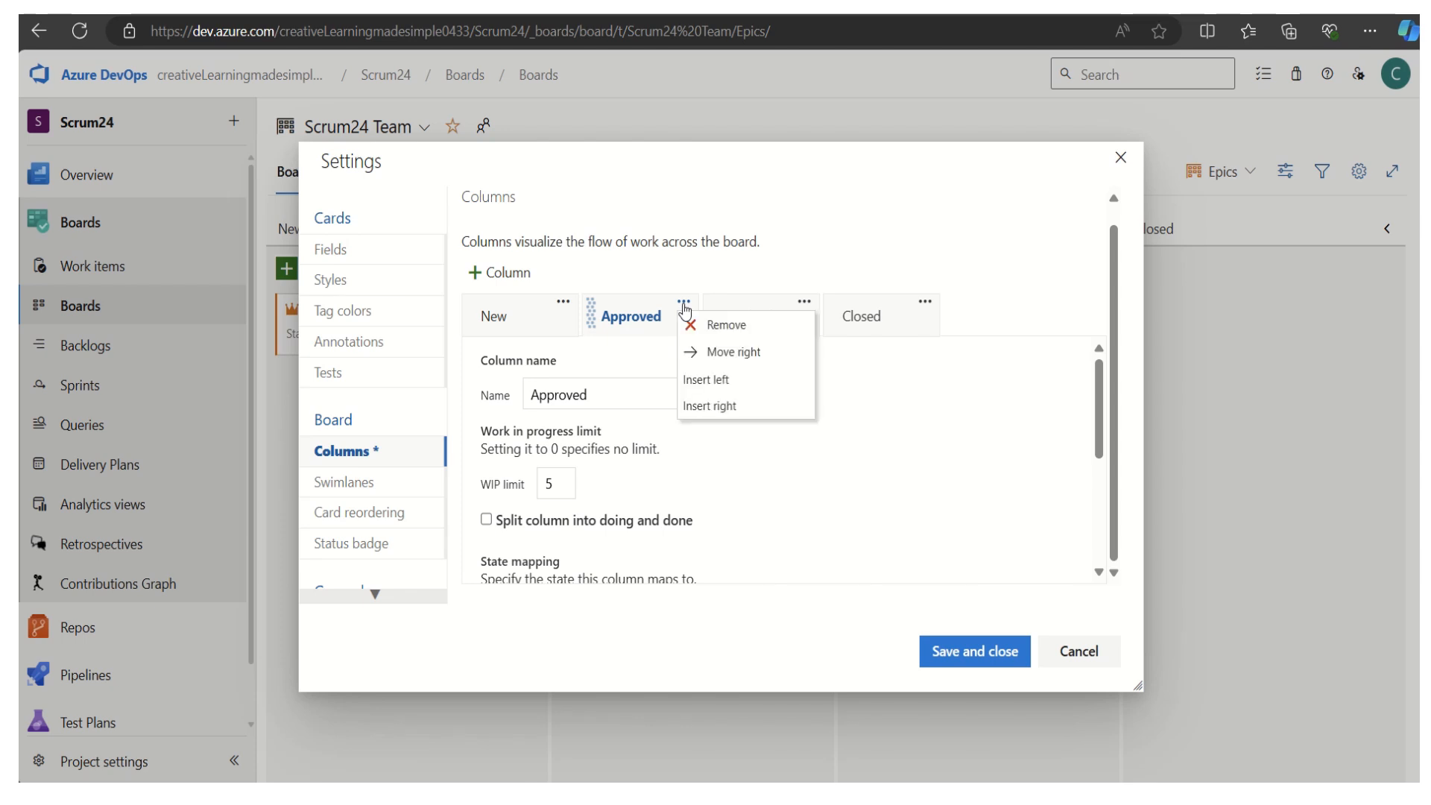
pyautogui.click(734, 410)
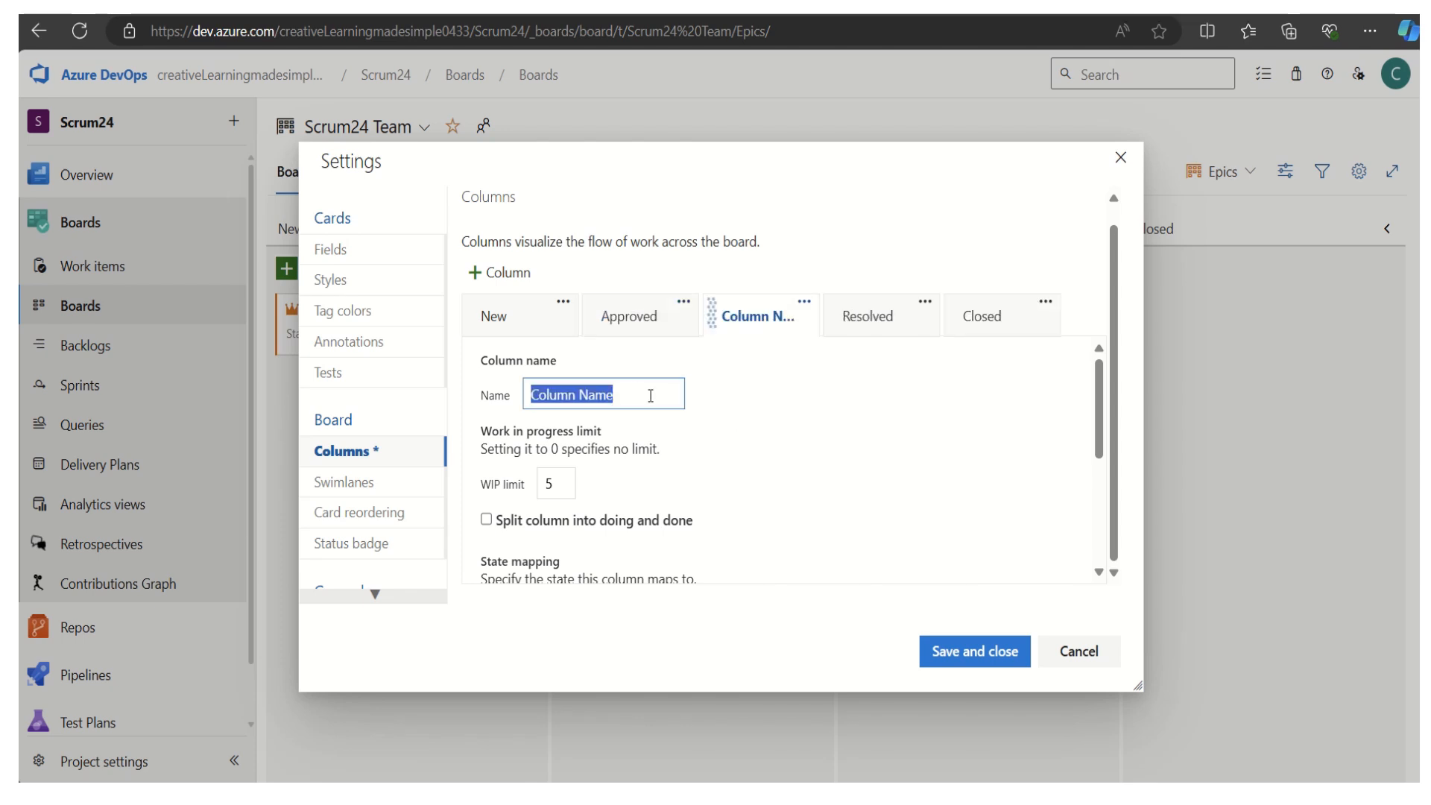
pyautogui.write('Ana')
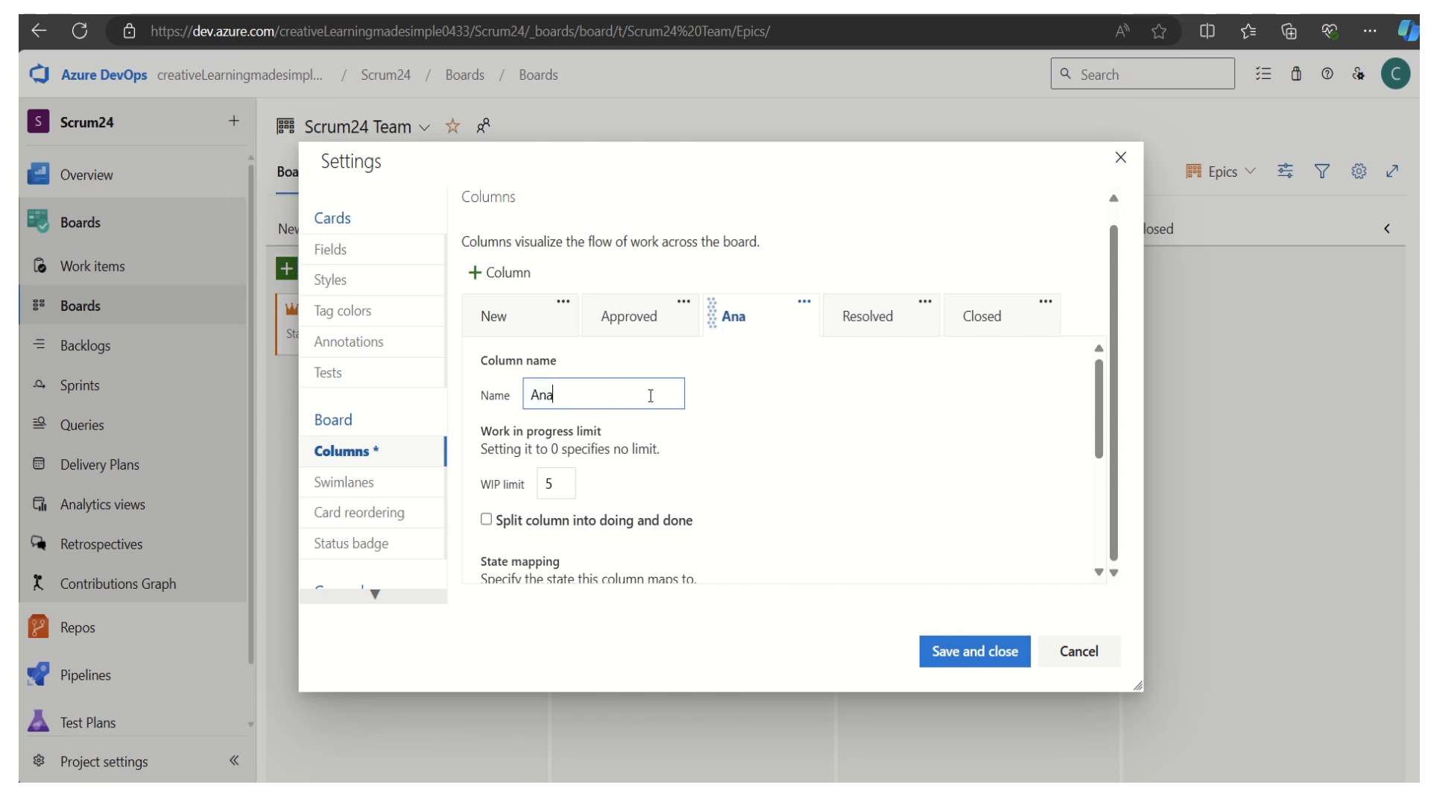
pyautogui.write('lysis')
pyautogui.click(820, 401)
# Rename the Resolved column to In Progress
pyautogui.click(872, 320)
pyautogui.doubleClick(556, 395)
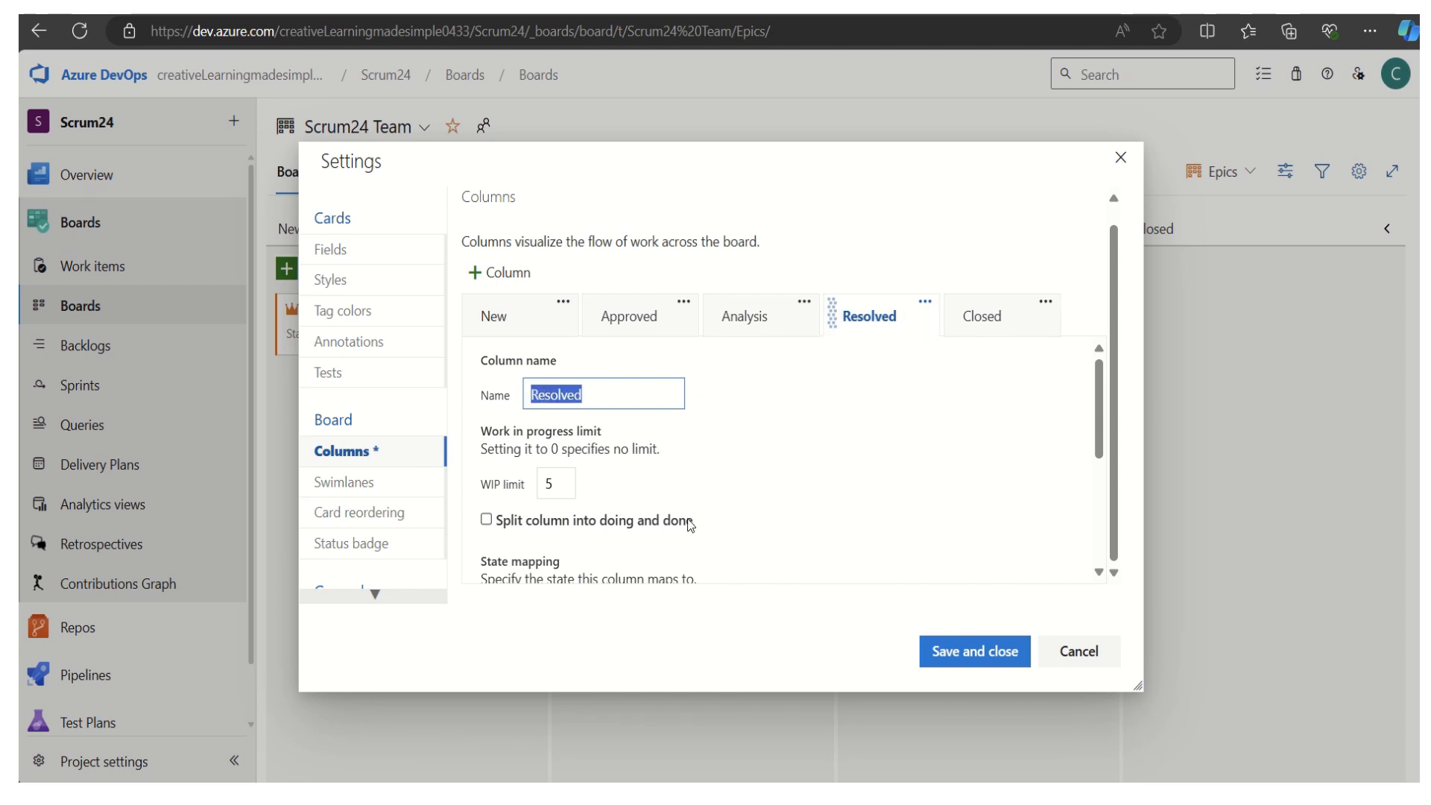
pyautogui.write('I')
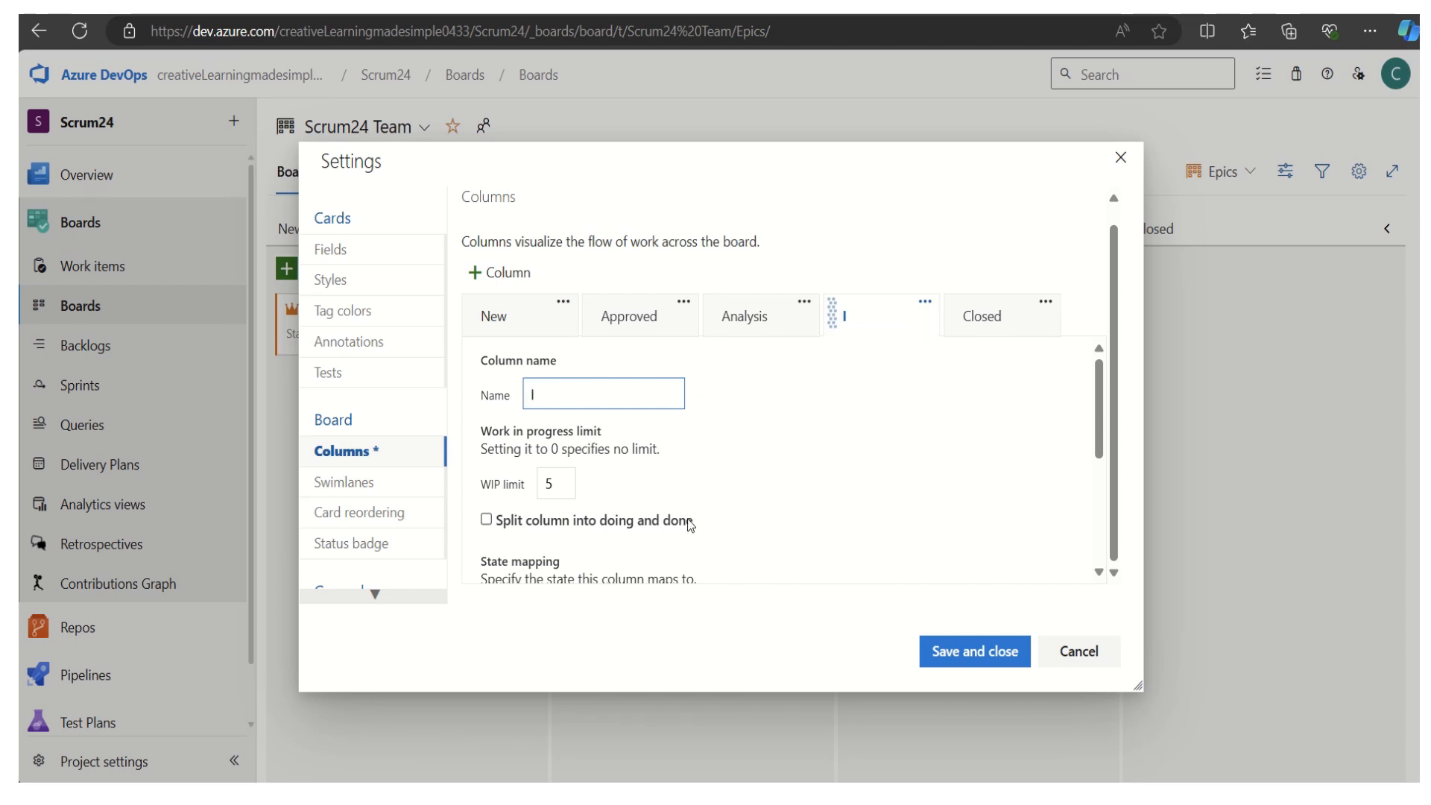
pyautogui.write('nProgress')
pyautogui.press('Left')
pyautogui.press('Left')
pyautogui.press('Left')
pyautogui.press('Left')
pyautogui.press('Left')
pyautogui.press('Left')
pyautogui.press('Left')
pyautogui.press('Left')
pyautogui.click(1009, 425)
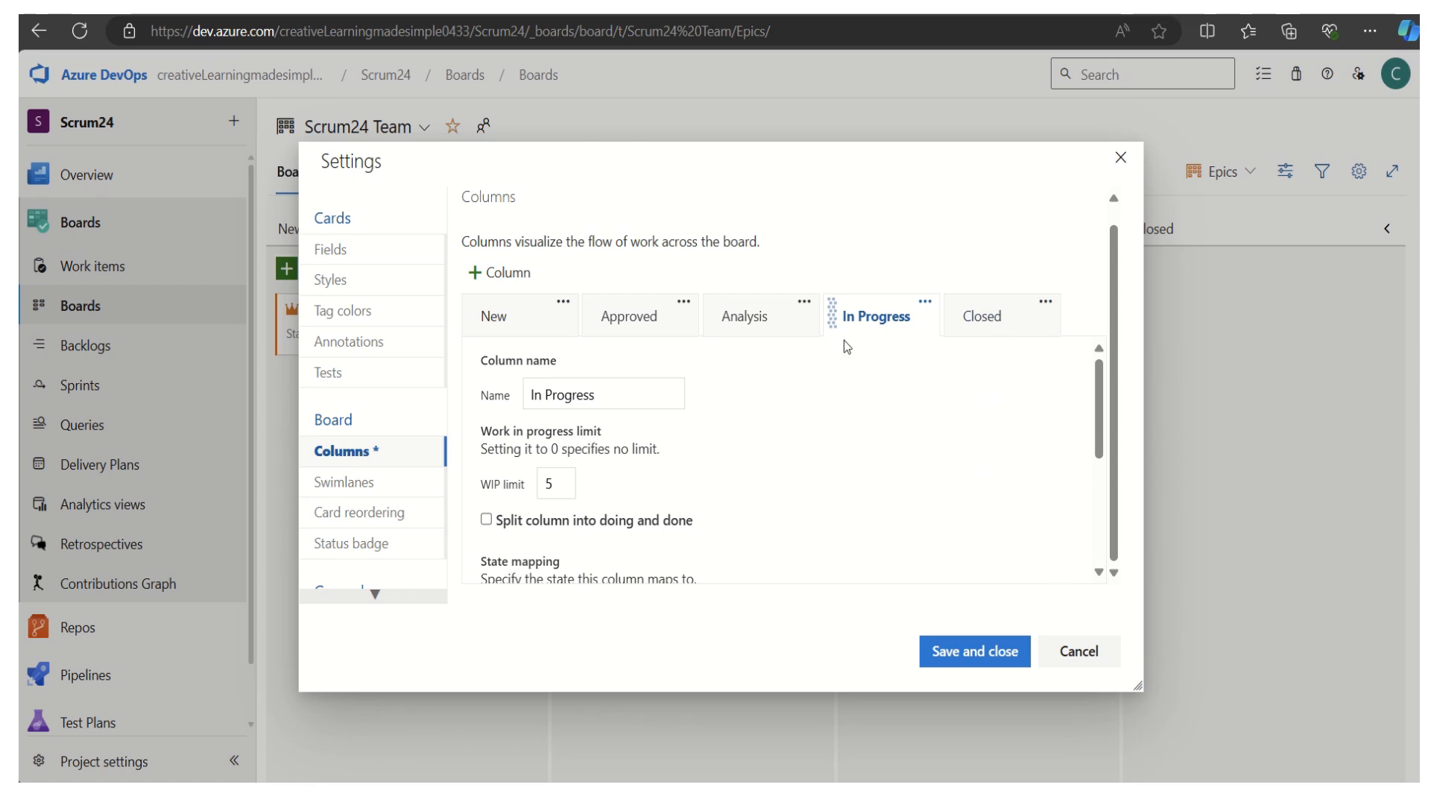
# Set the Approved column's definition of done to "Once the Epic is Approved for Development" and save the board settings
pyautogui.click(525, 332)
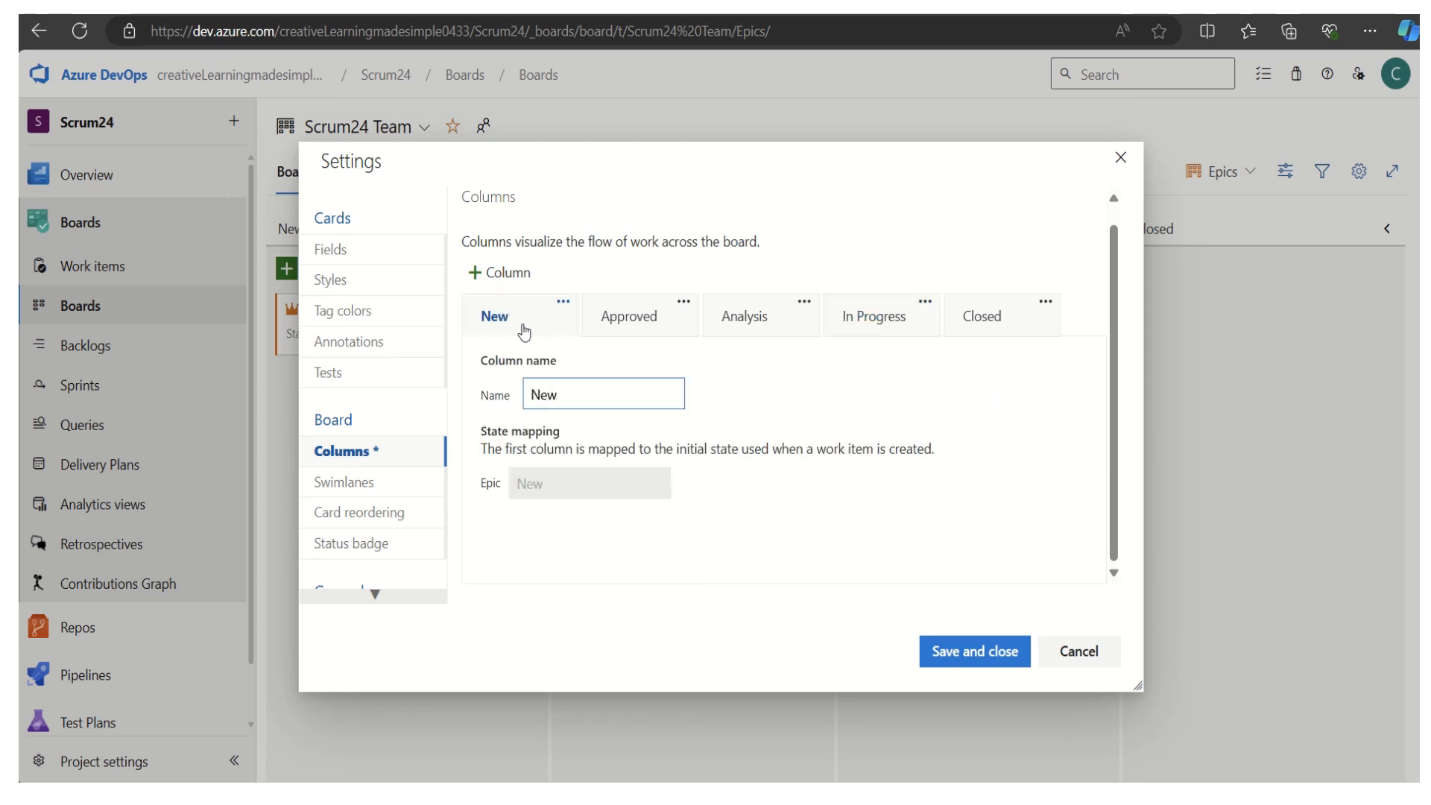
pyautogui.click(636, 325)
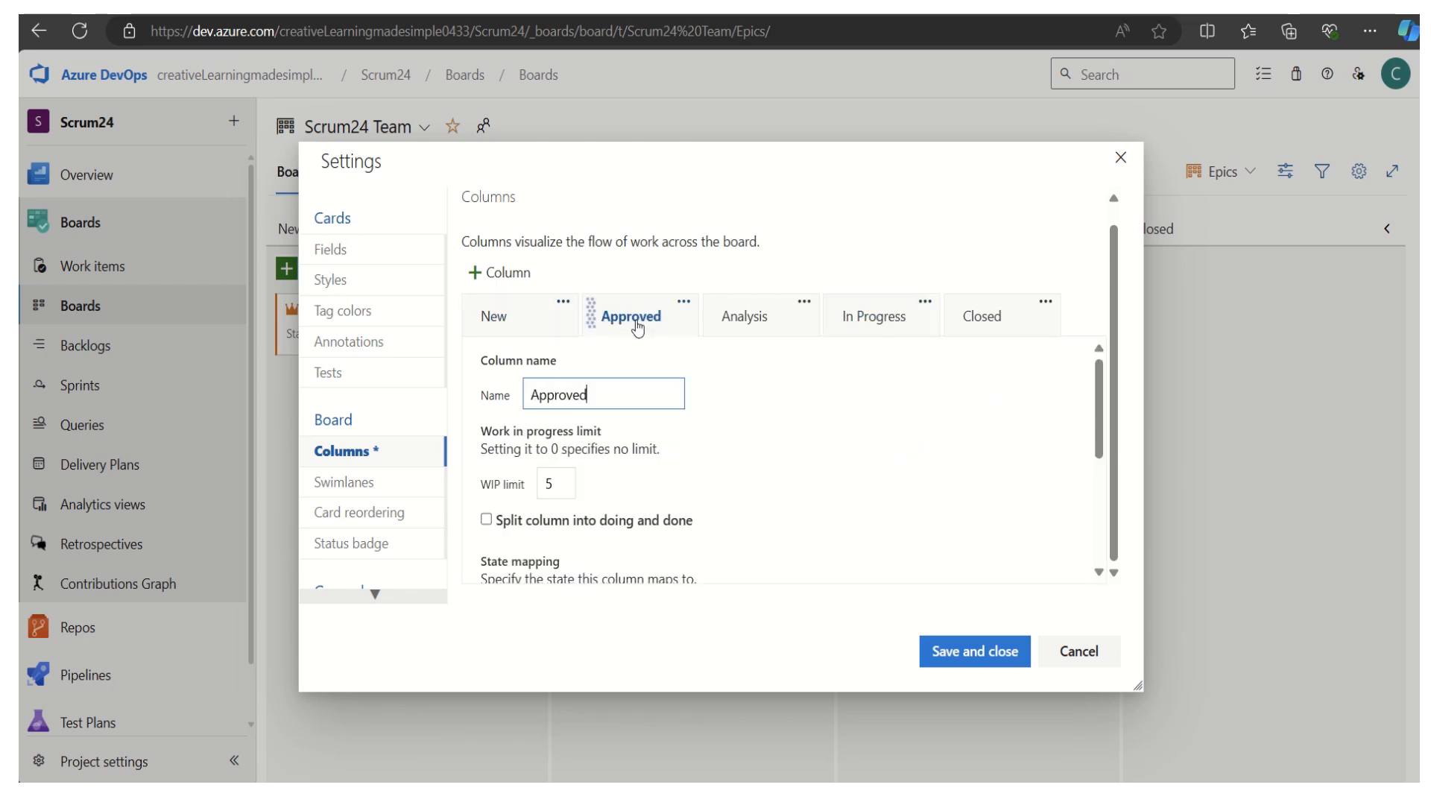
pyautogui.moveTo(1101, 436); pyautogui.dragTo(1109, 526)
pyautogui.click(933, 480)
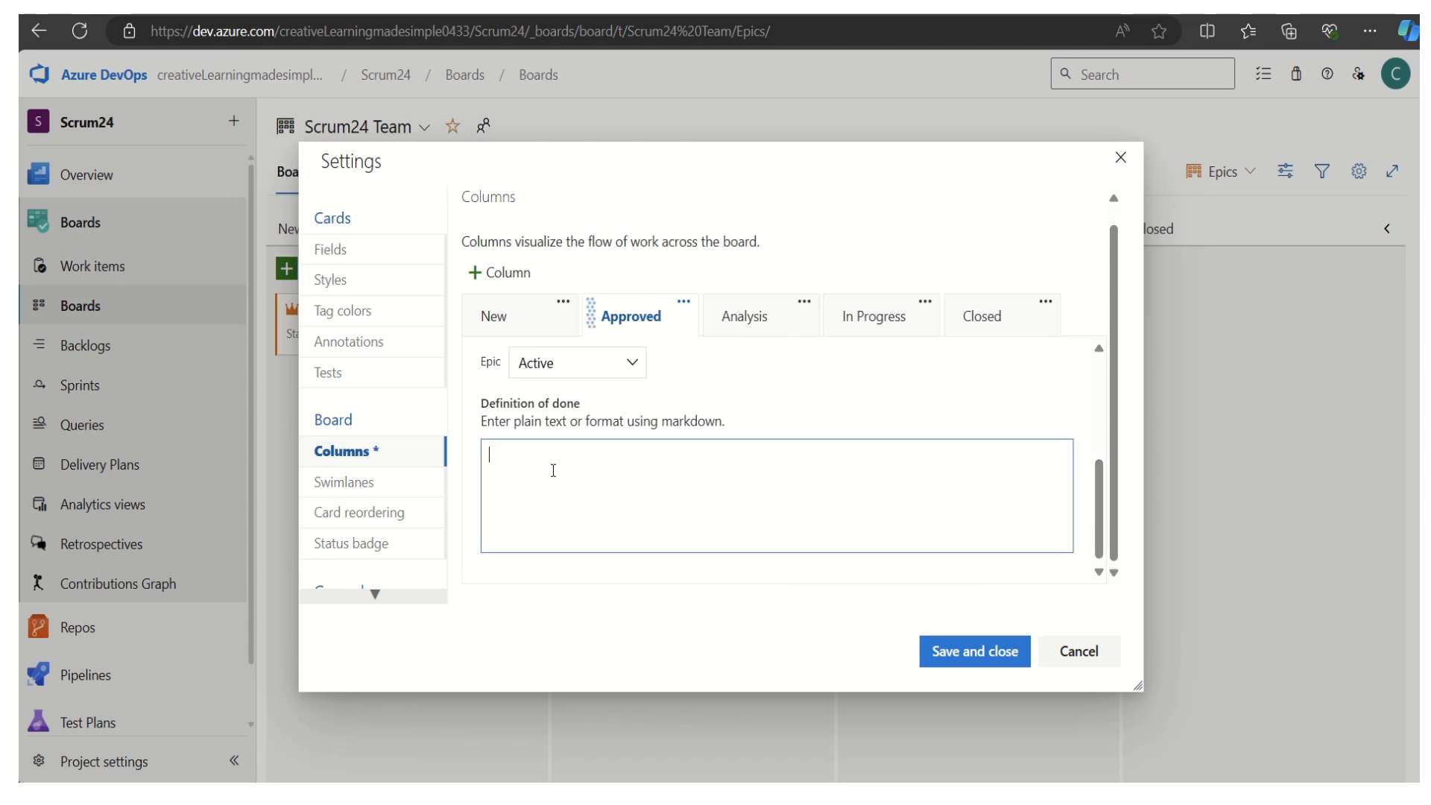
pyautogui.write('Once the Epic is Approved o')
pyautogui.press('BackSpace')
pyautogui.write('for')
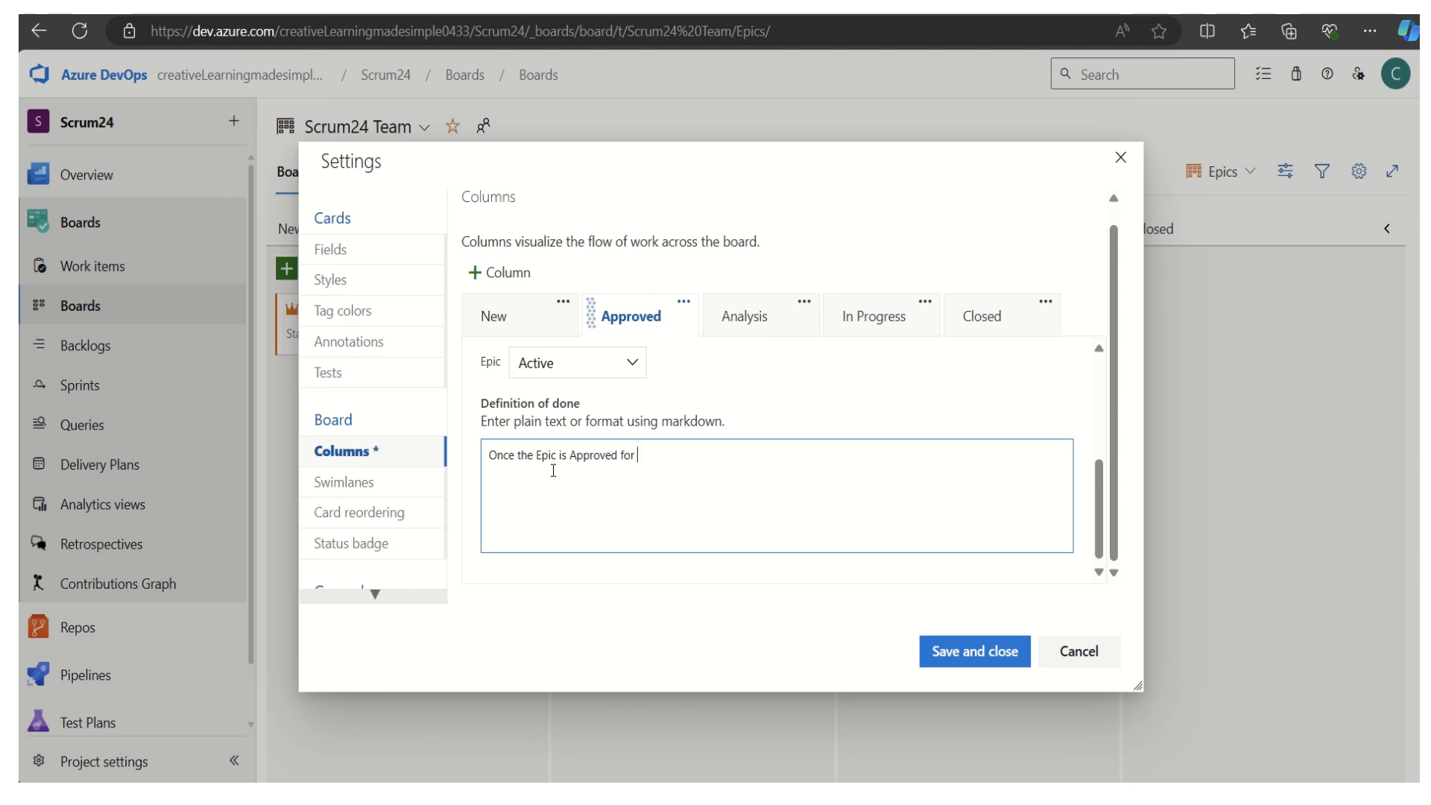
pyautogui.write(' Development')
pyautogui.click(983, 654)
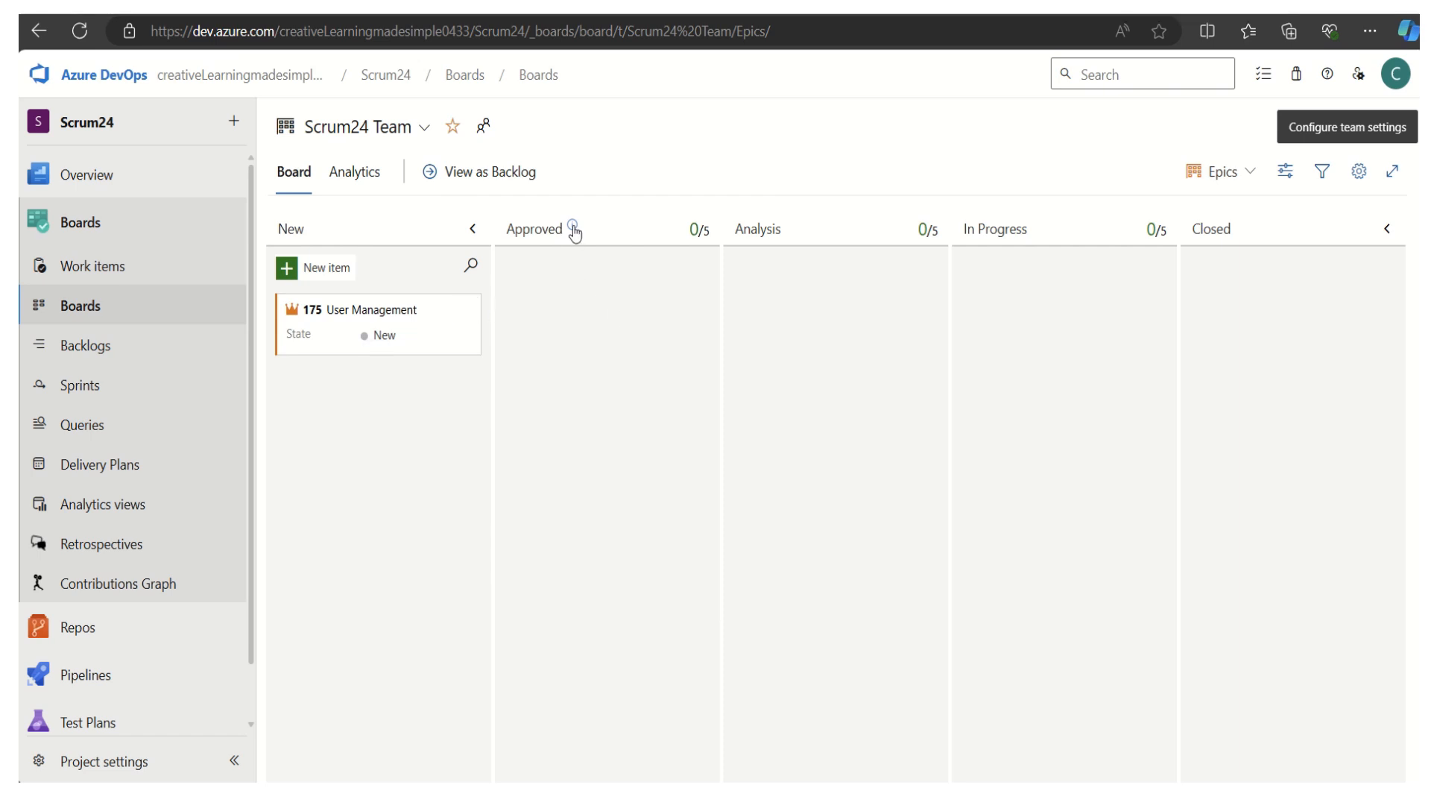
# Move the User Management epic from New to Approved and on to the Analysis column
pyautogui.moveTo(574, 232)
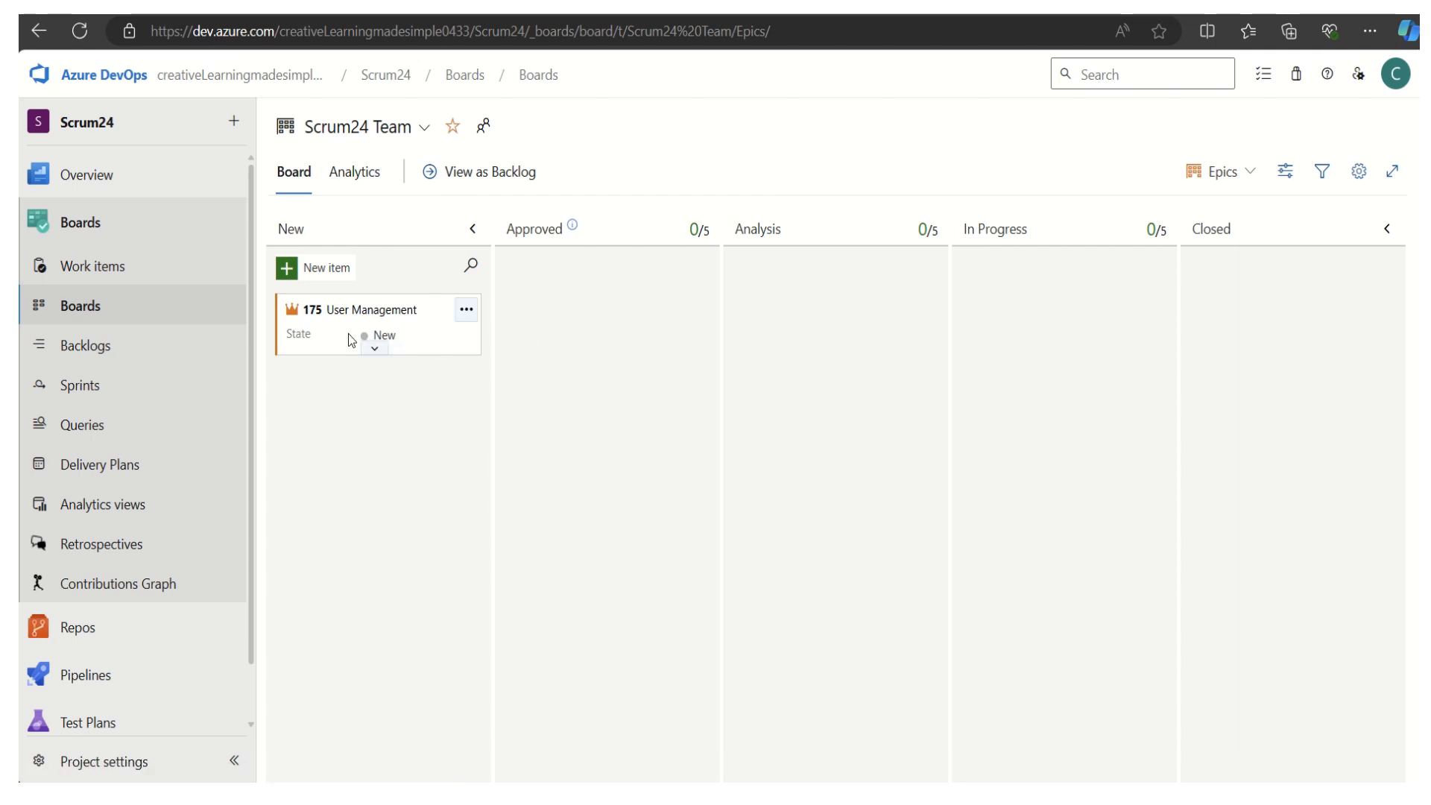
pyautogui.moveTo(337, 333); pyautogui.dragTo(547, 336)
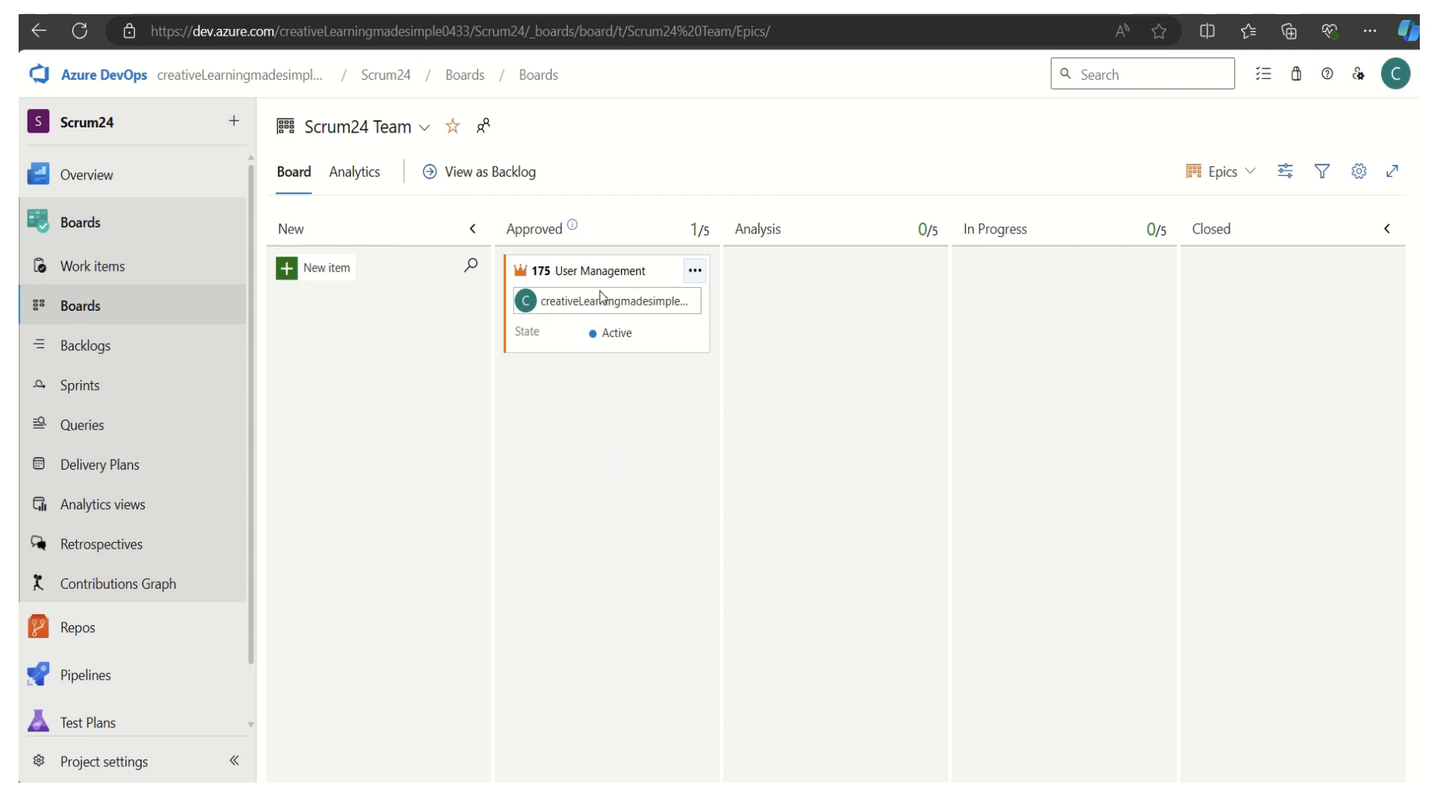
pyautogui.moveTo(594, 285); pyautogui.dragTo(816, 291)
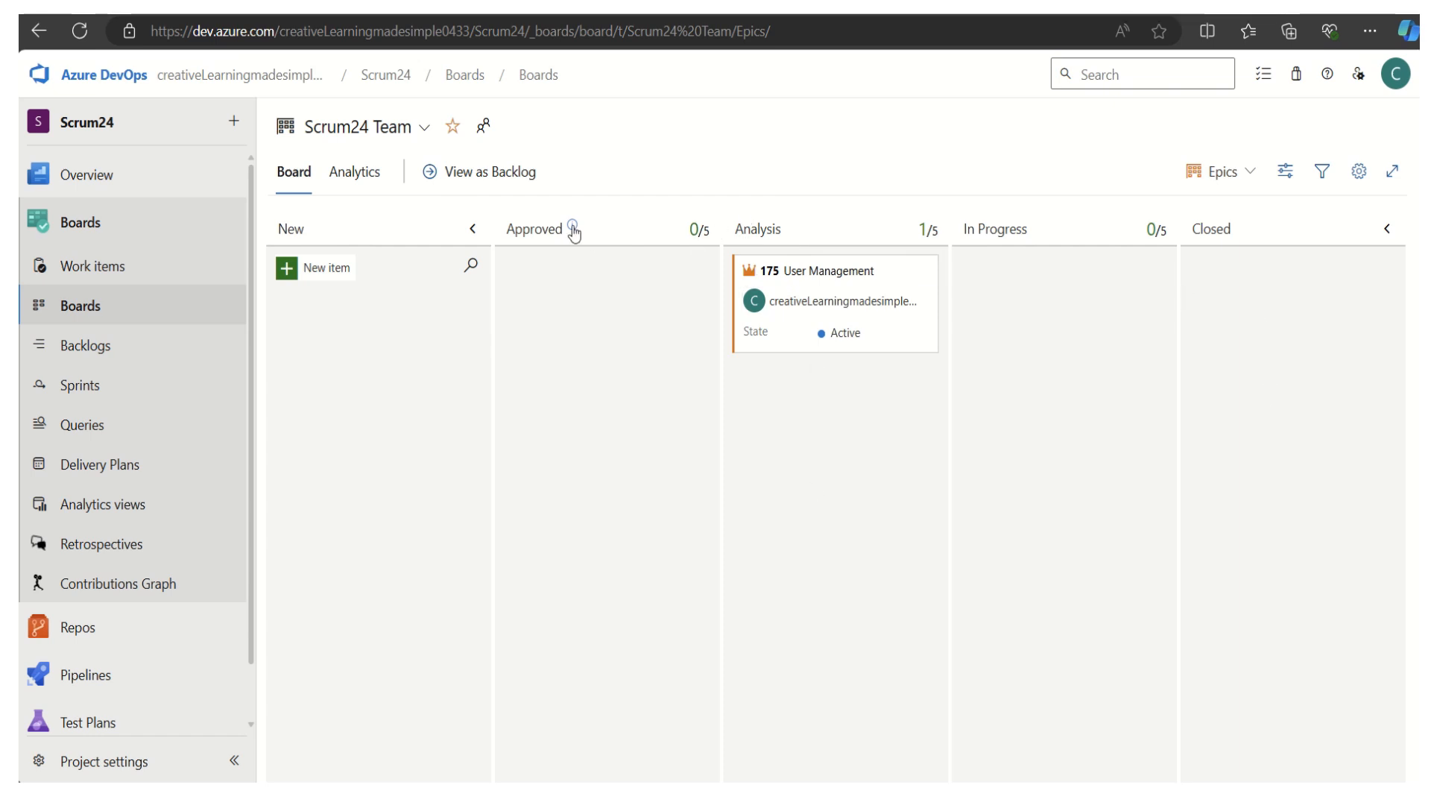
# In the board's column settings, set Analysis's definition of done to "Perform Prestudy and Design part as necessary"
pyautogui.click(1358, 178)
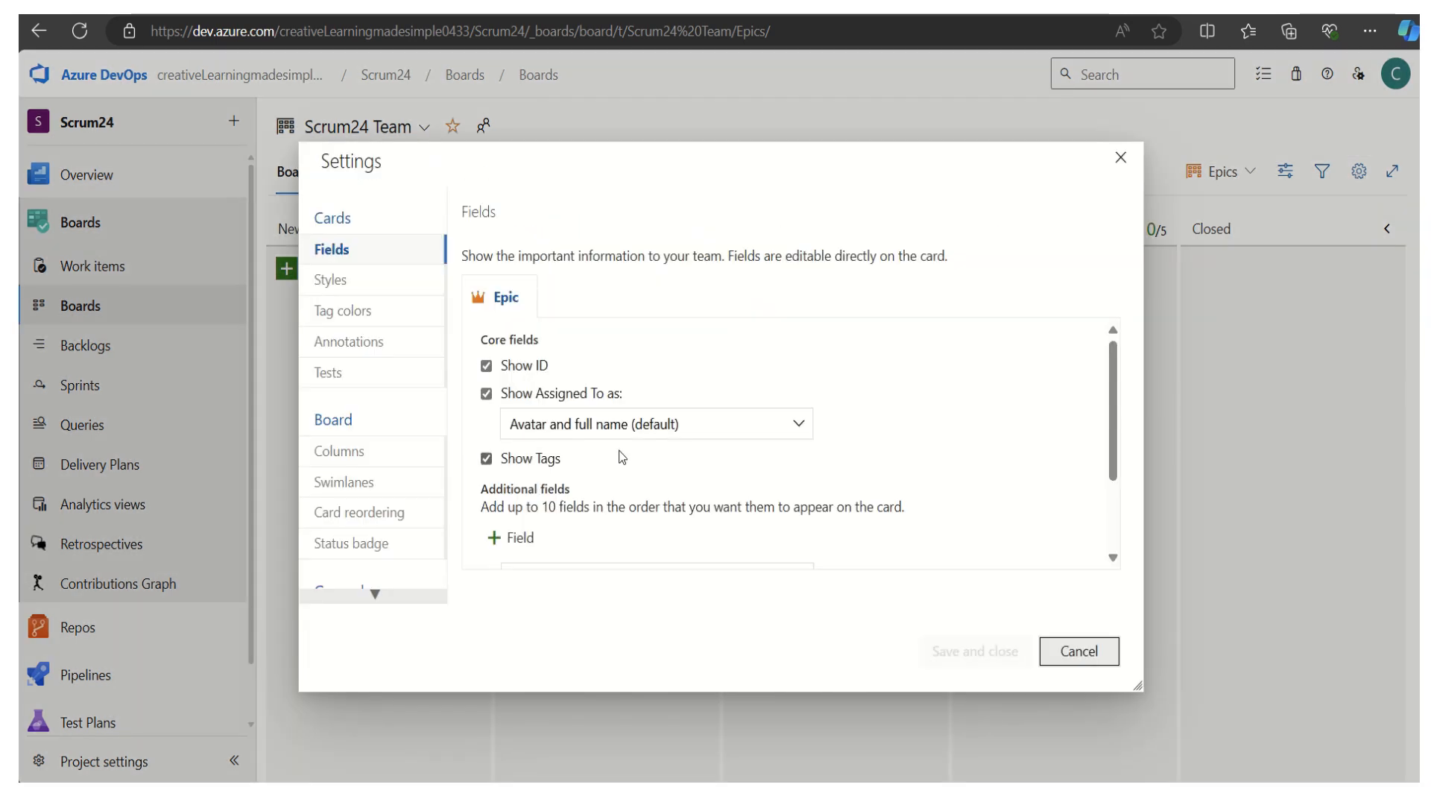
pyautogui.click(364, 458)
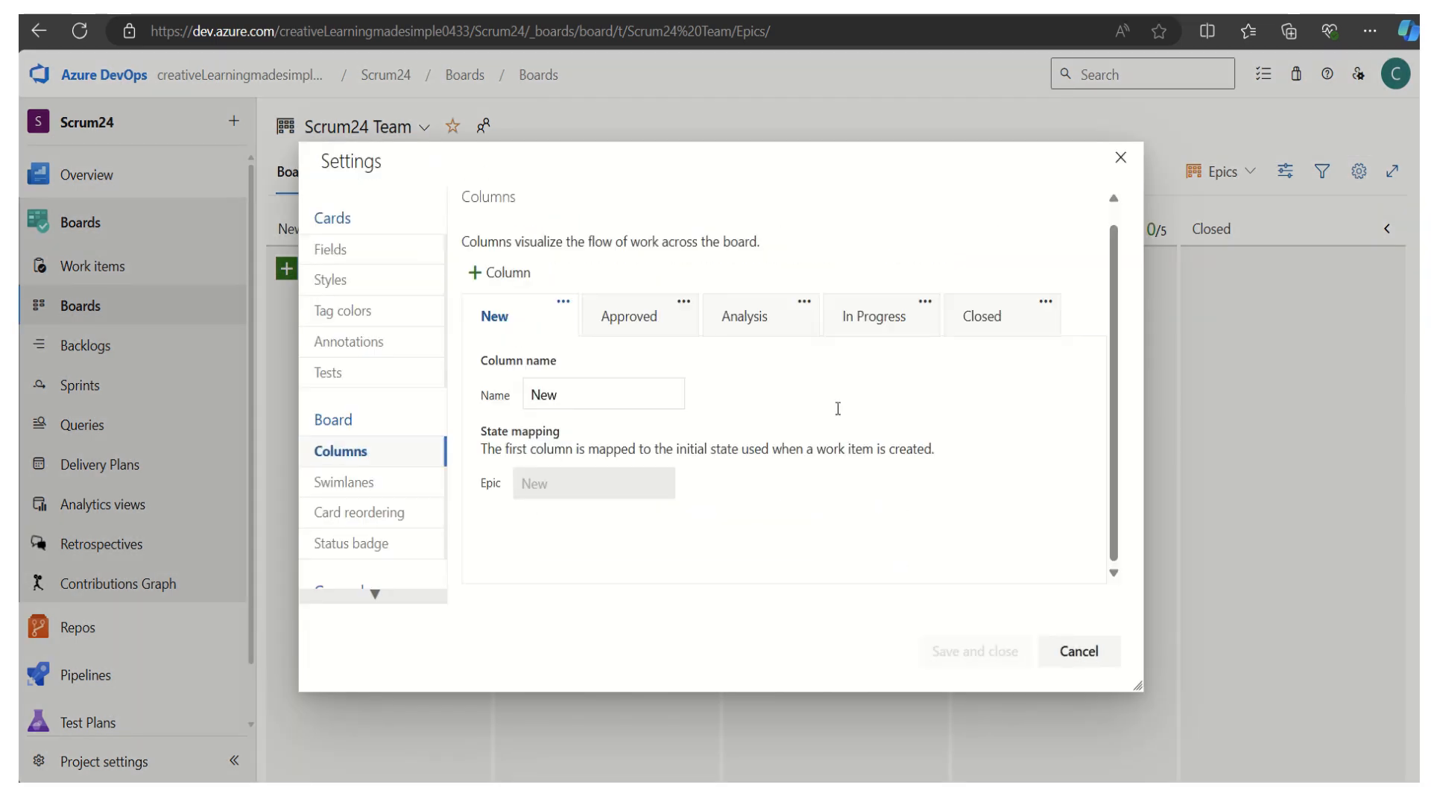
pyautogui.click(762, 326)
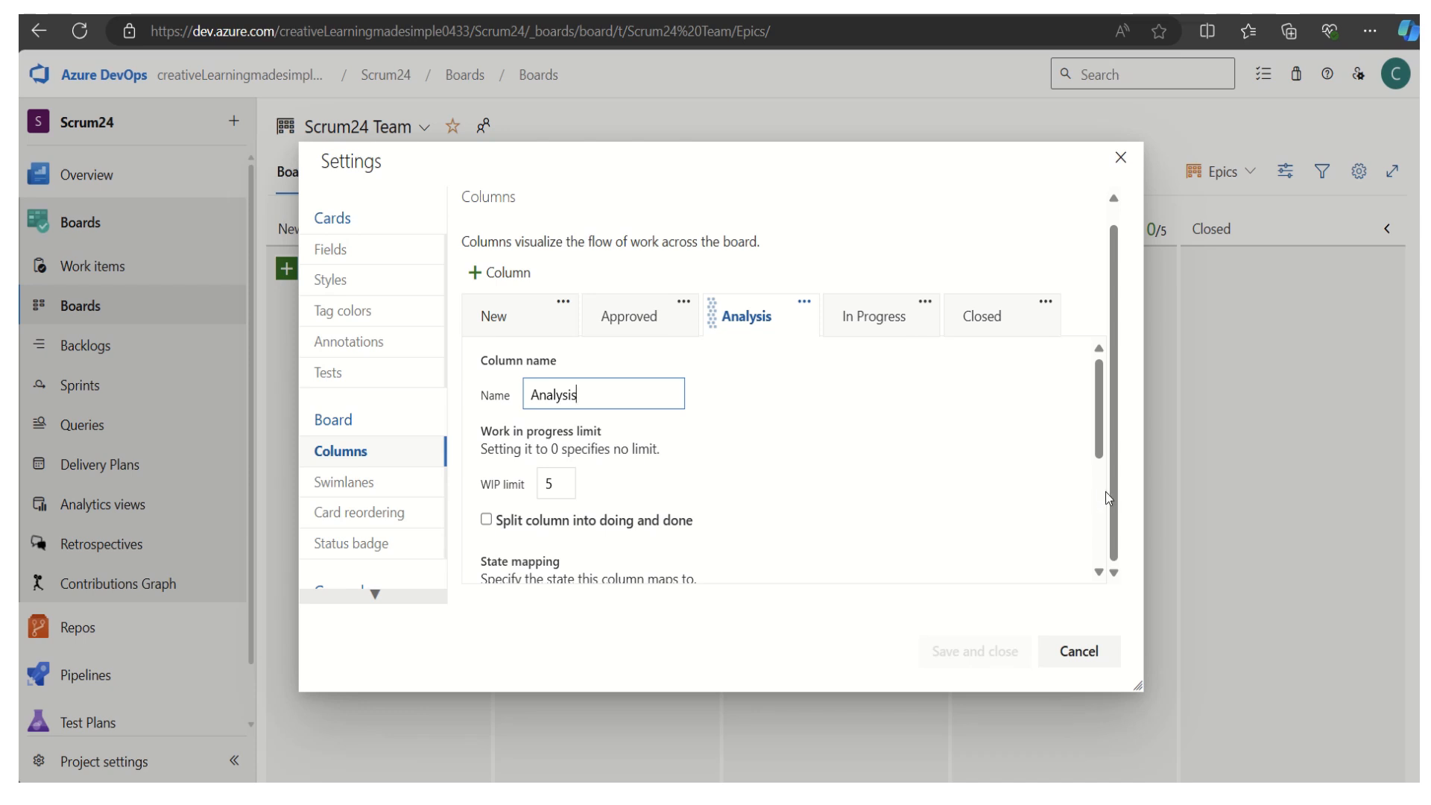
pyautogui.scroll(-3, 1106, 491)
pyautogui.click(691, 490)
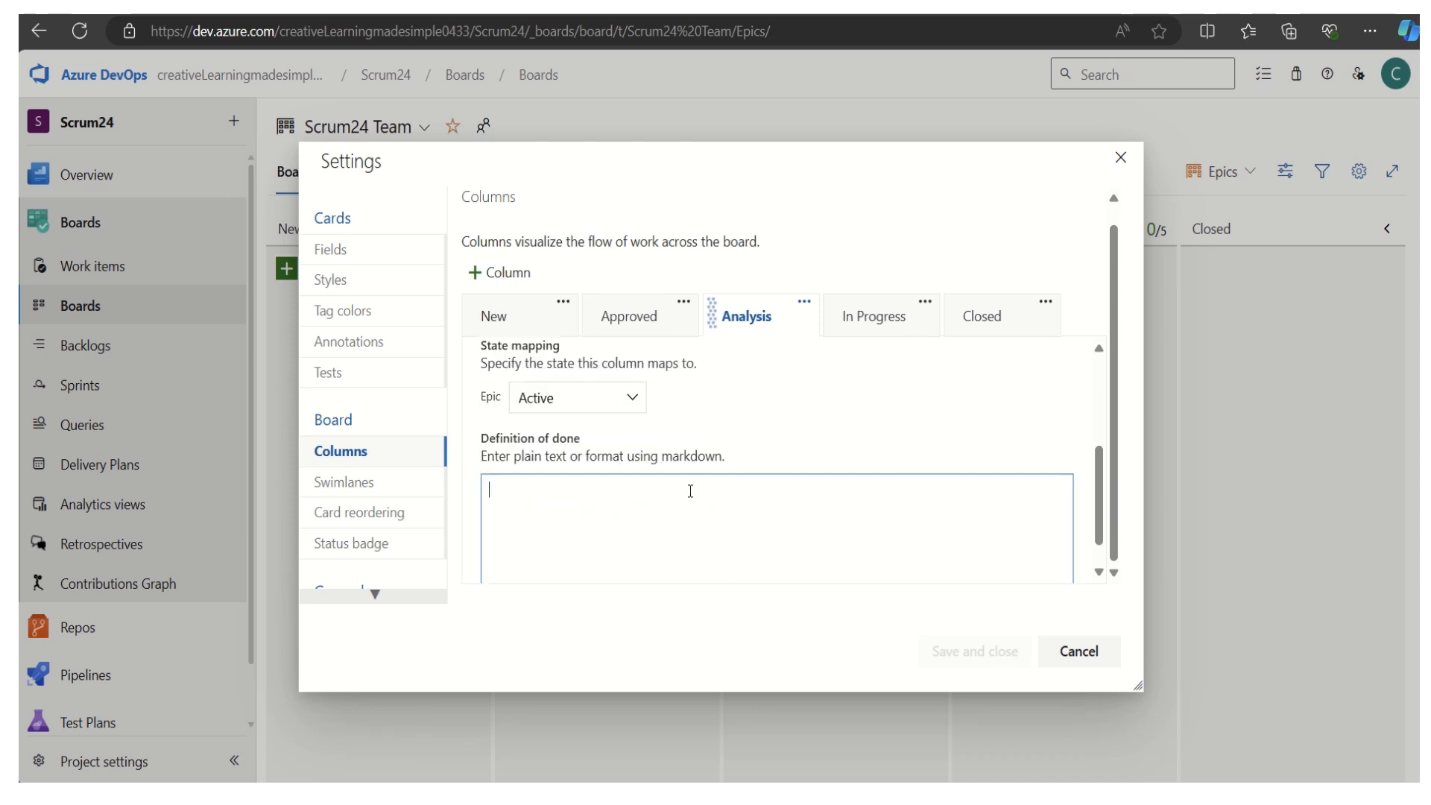
pyautogui.write('Pe')
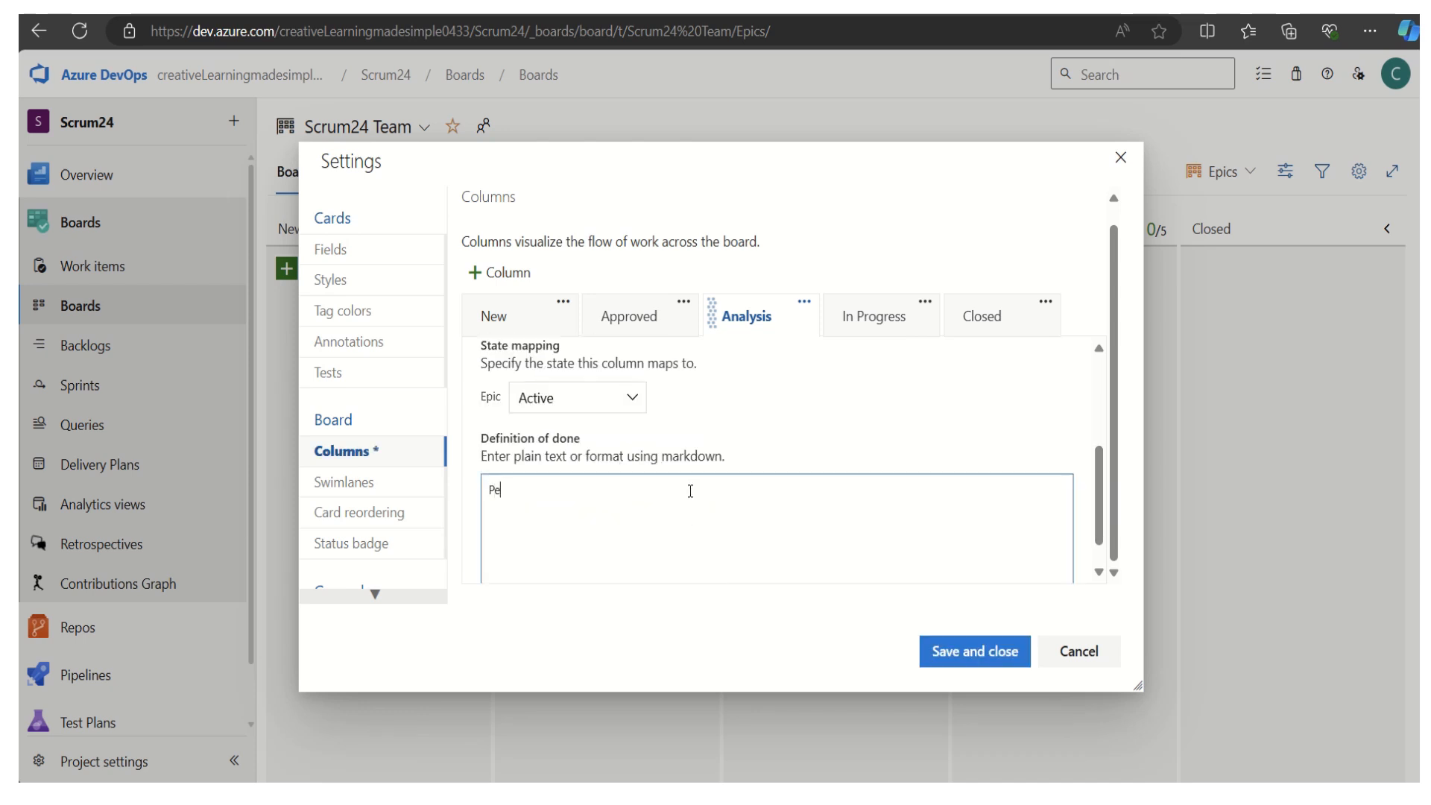
pyautogui.write('rform Prestudy and Design part as ')
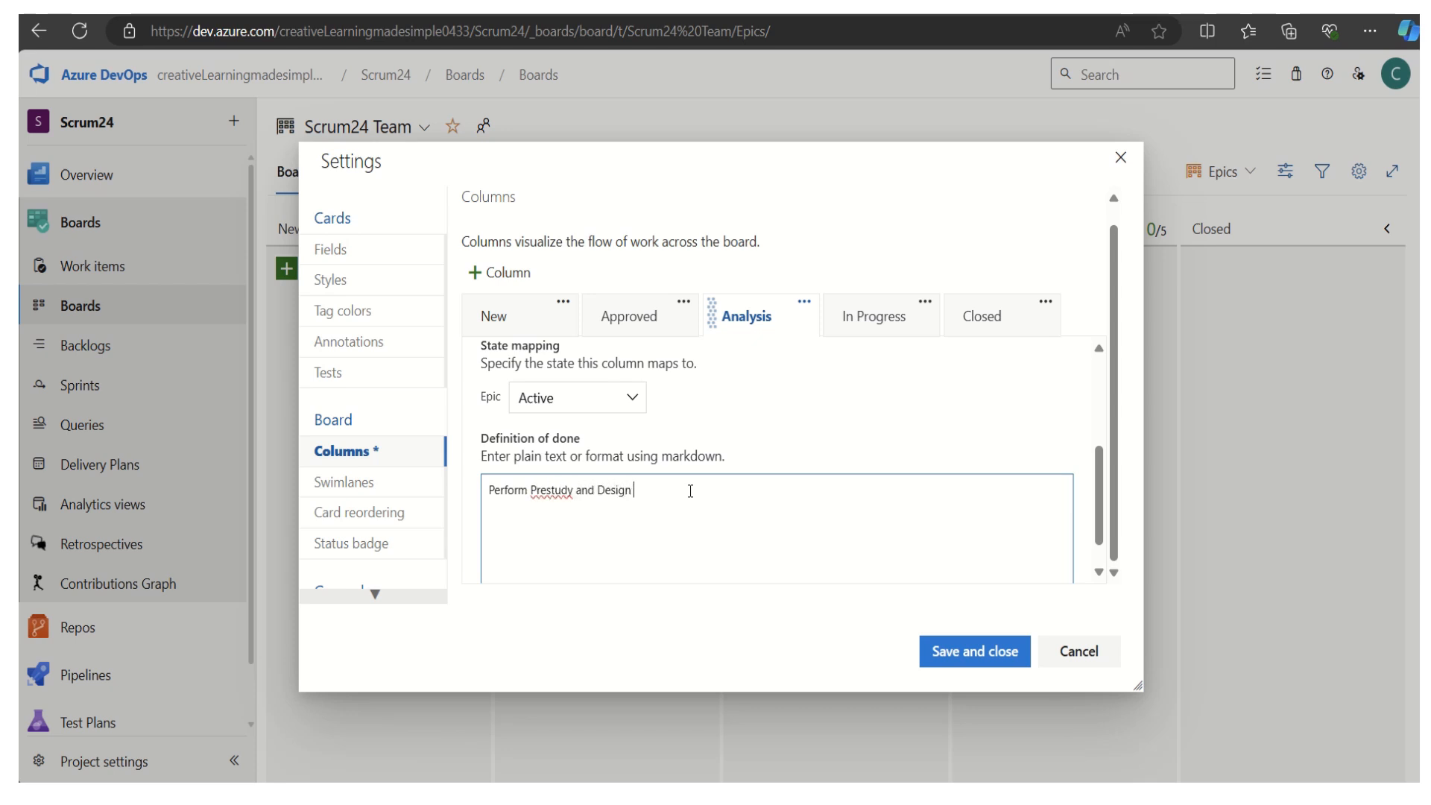
pyautogui.write('necessary')
# Set the In Progress column's definition of done to "Epic is under development" and save the board settings
pyautogui.click(891, 325)
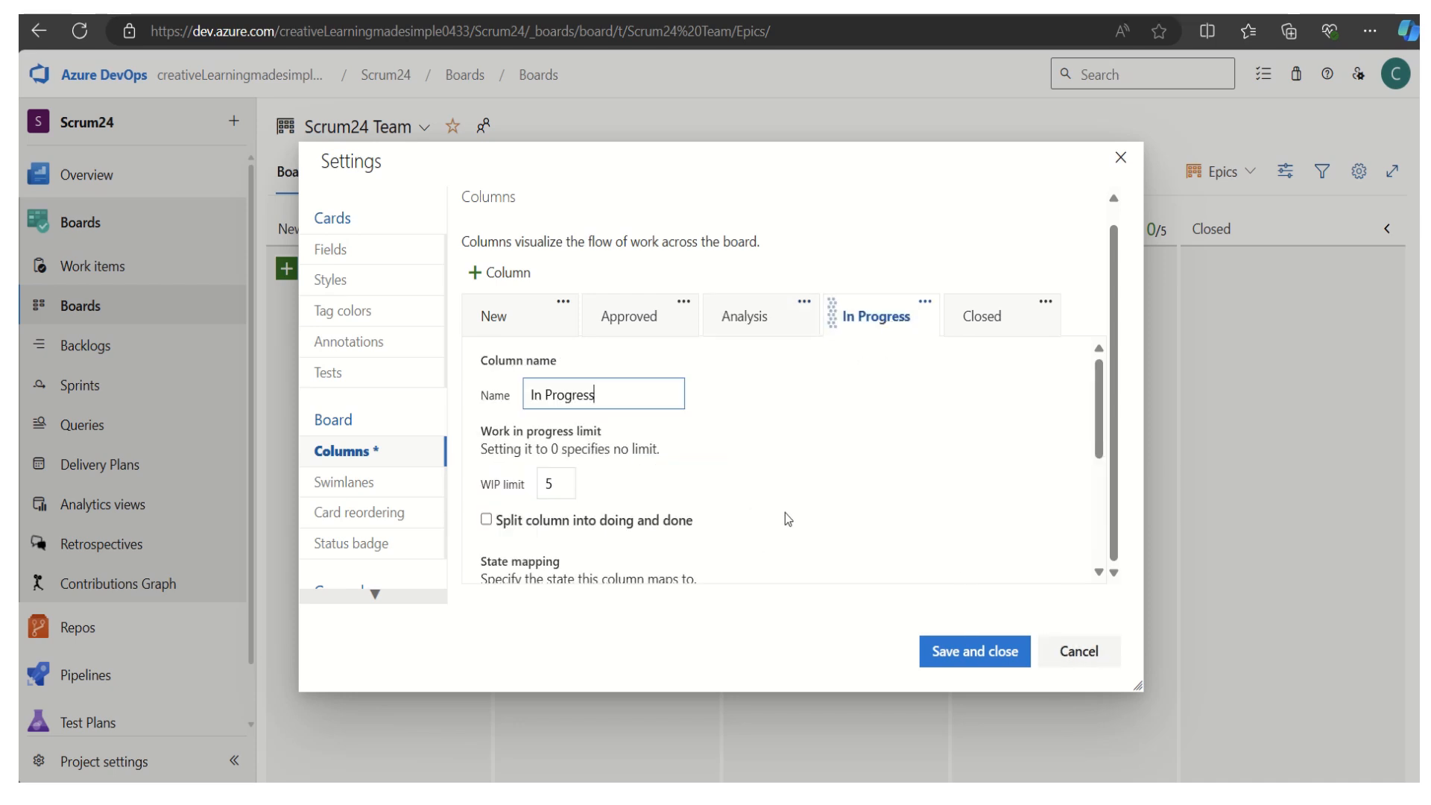
pyautogui.click(1098, 517)
pyautogui.click(733, 518)
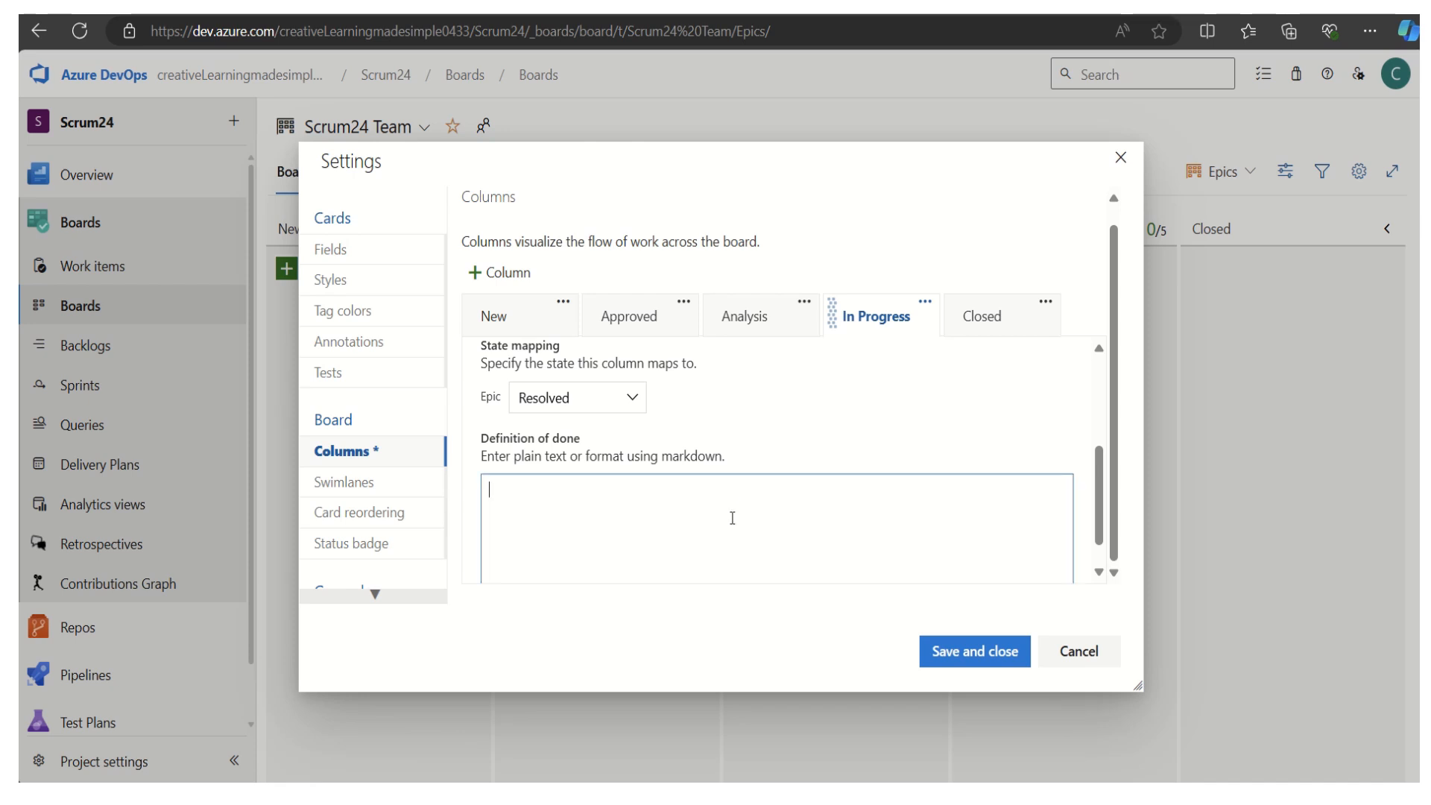
pyautogui.write('Epic is under developmenty')
pyautogui.press('BackSpace')
pyautogui.click(973, 321)
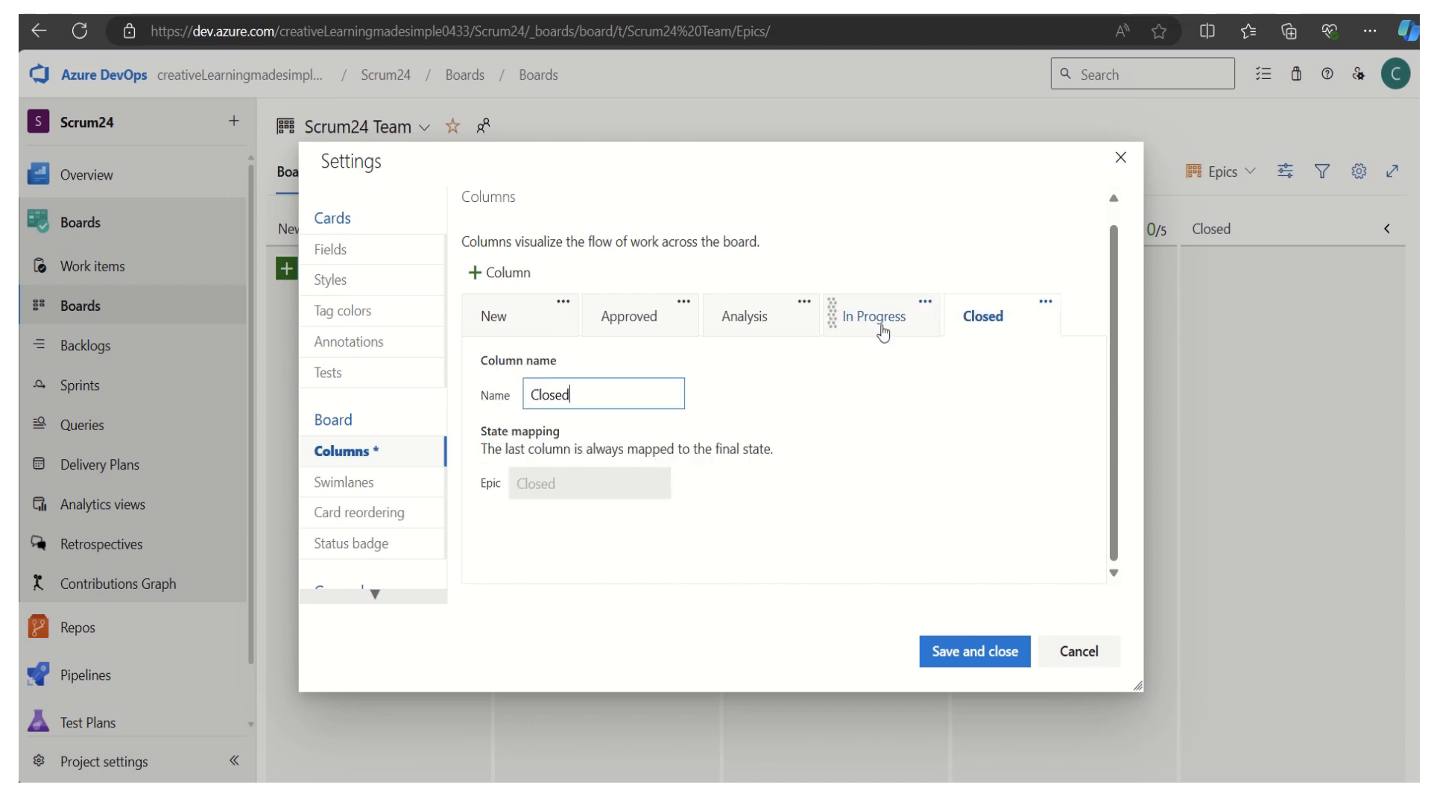
pyautogui.click(990, 655)
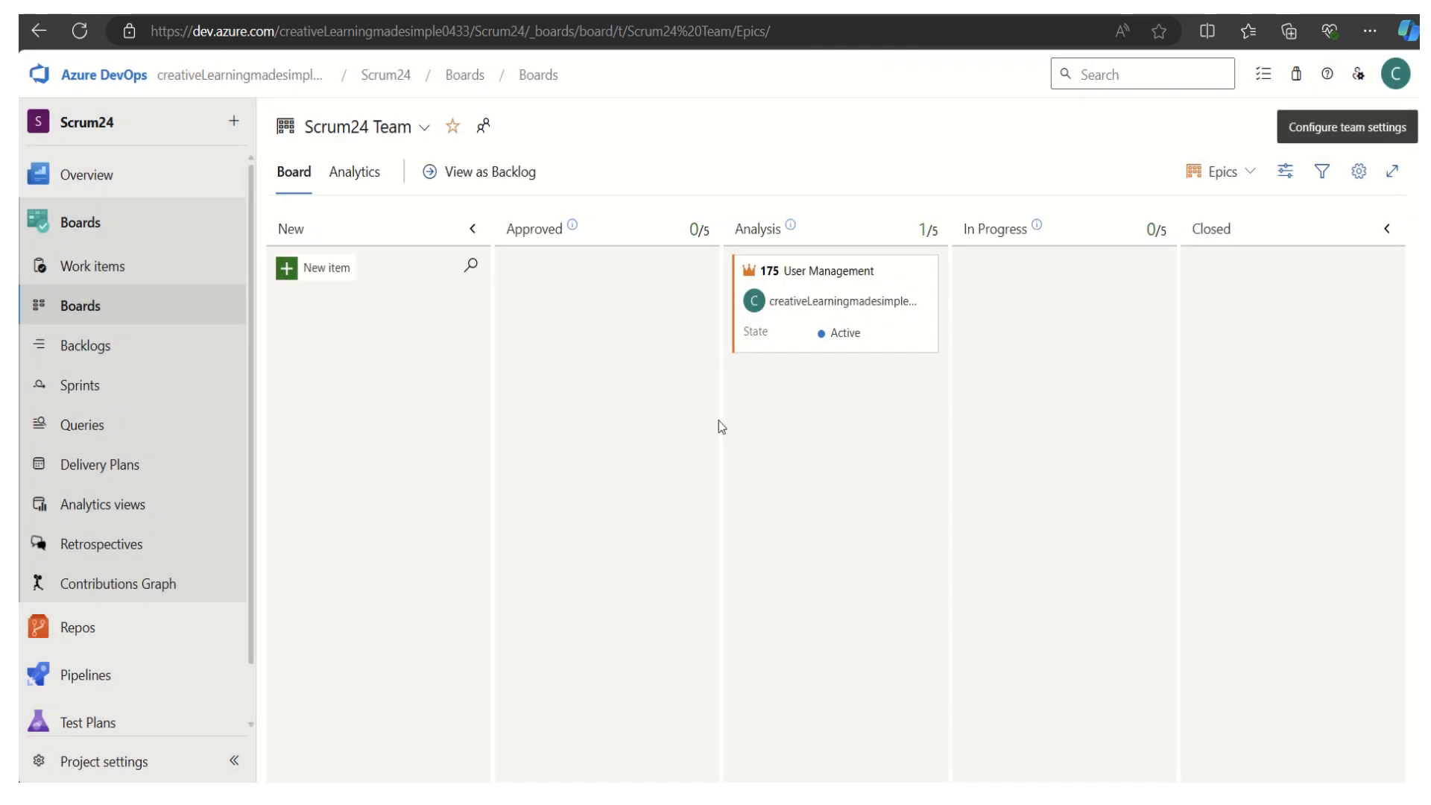
# Check the definition of done shown for the Approved, Analysis and In Progress columns on the board
pyautogui.click(573, 230)
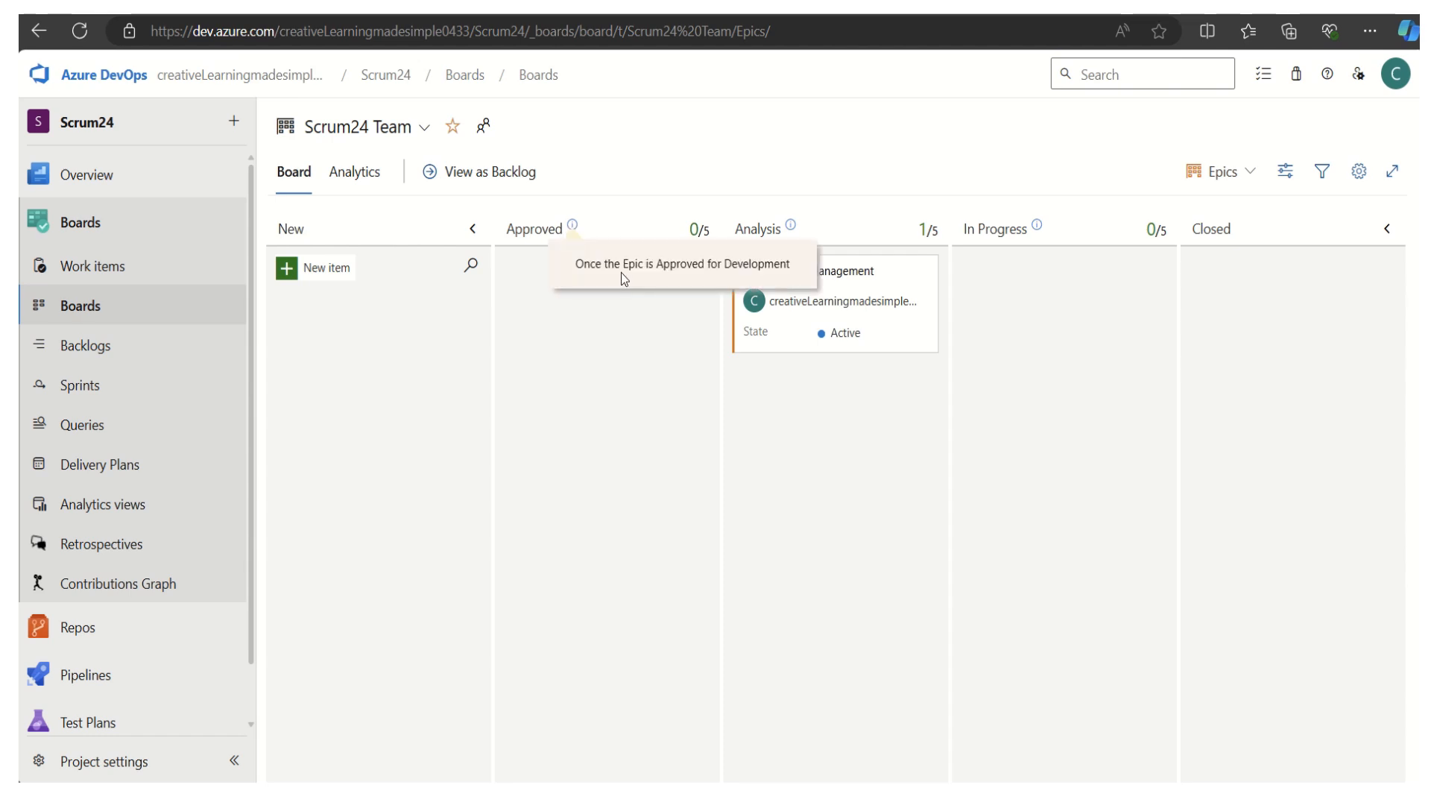
pyautogui.click(791, 227)
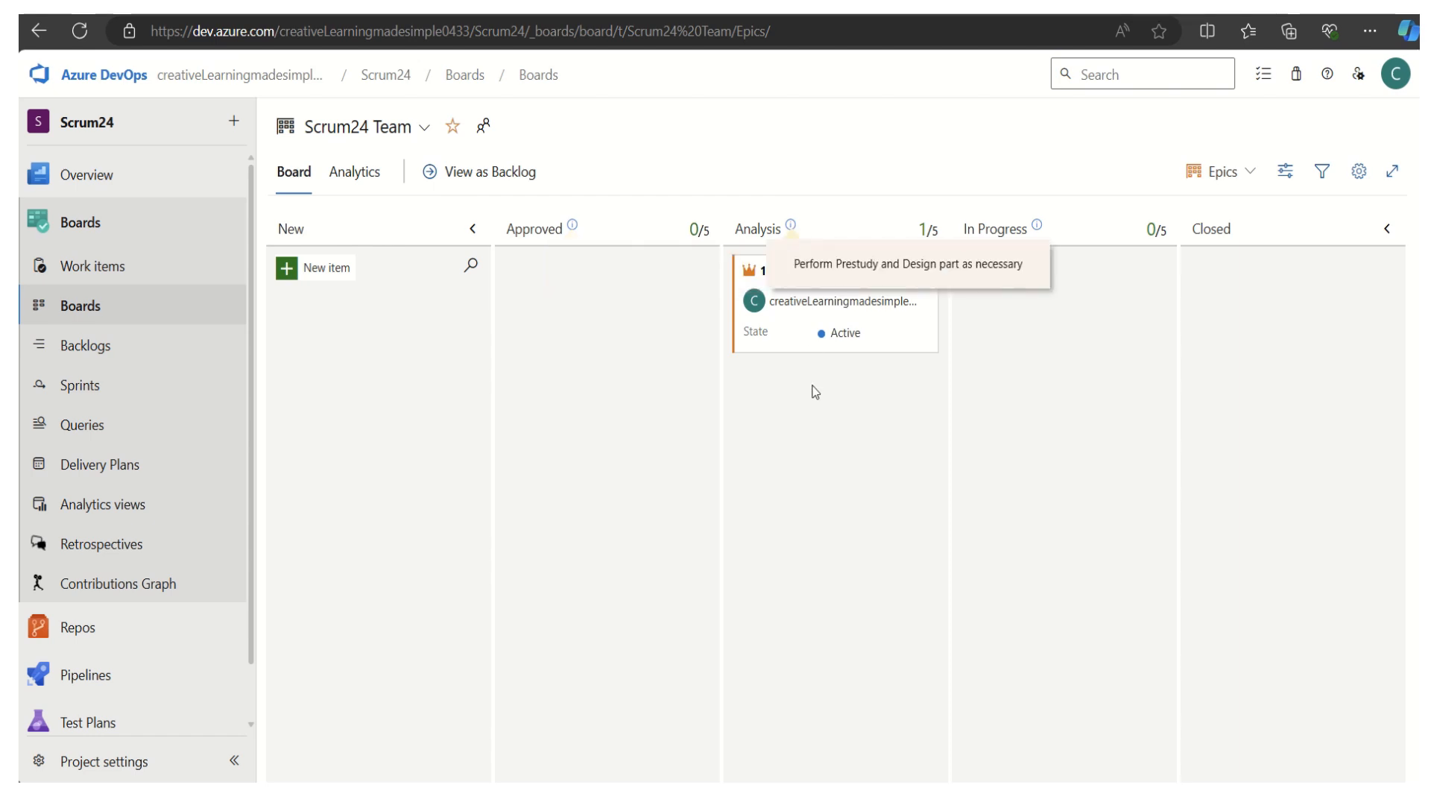
pyautogui.click(1037, 225)
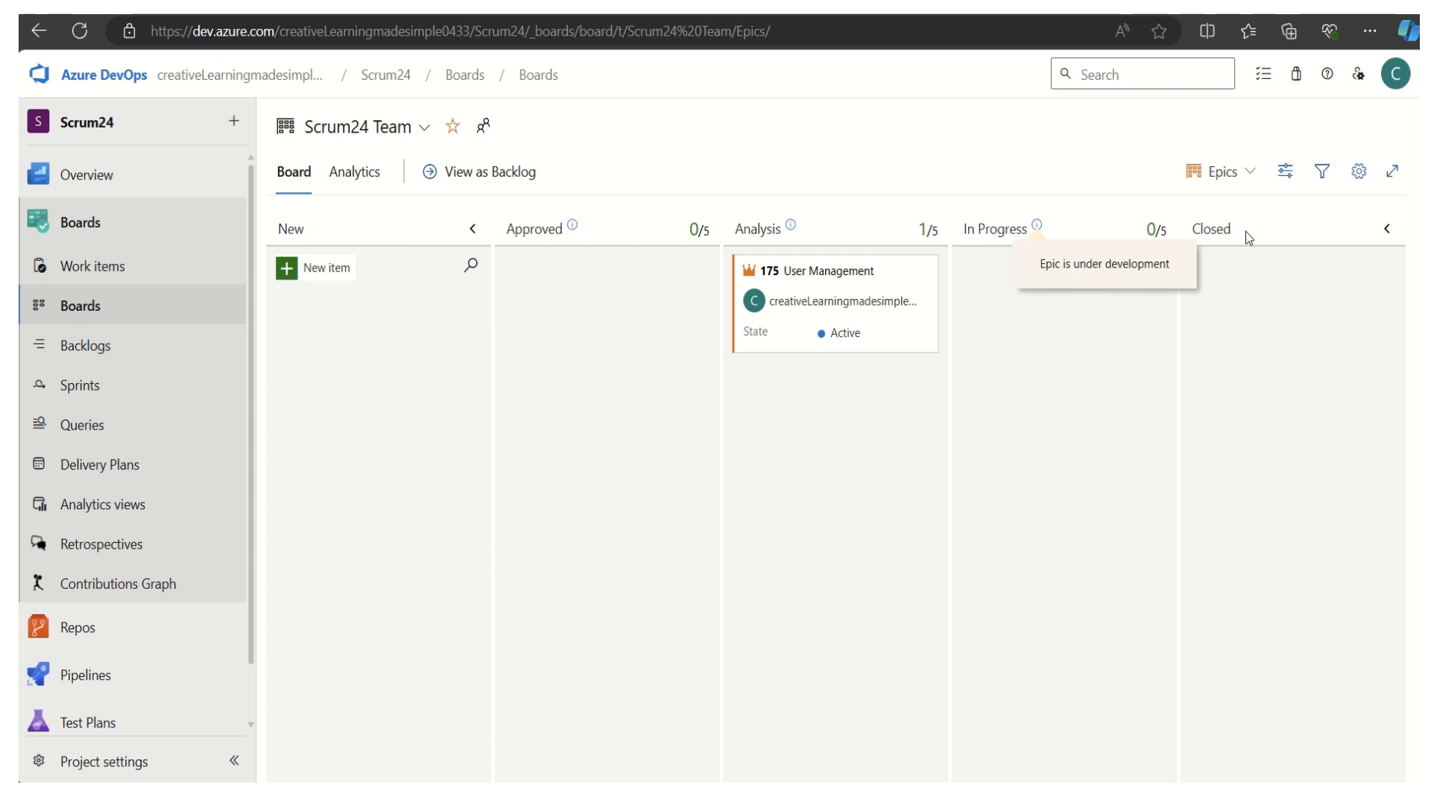
pyautogui.click(883, 404)
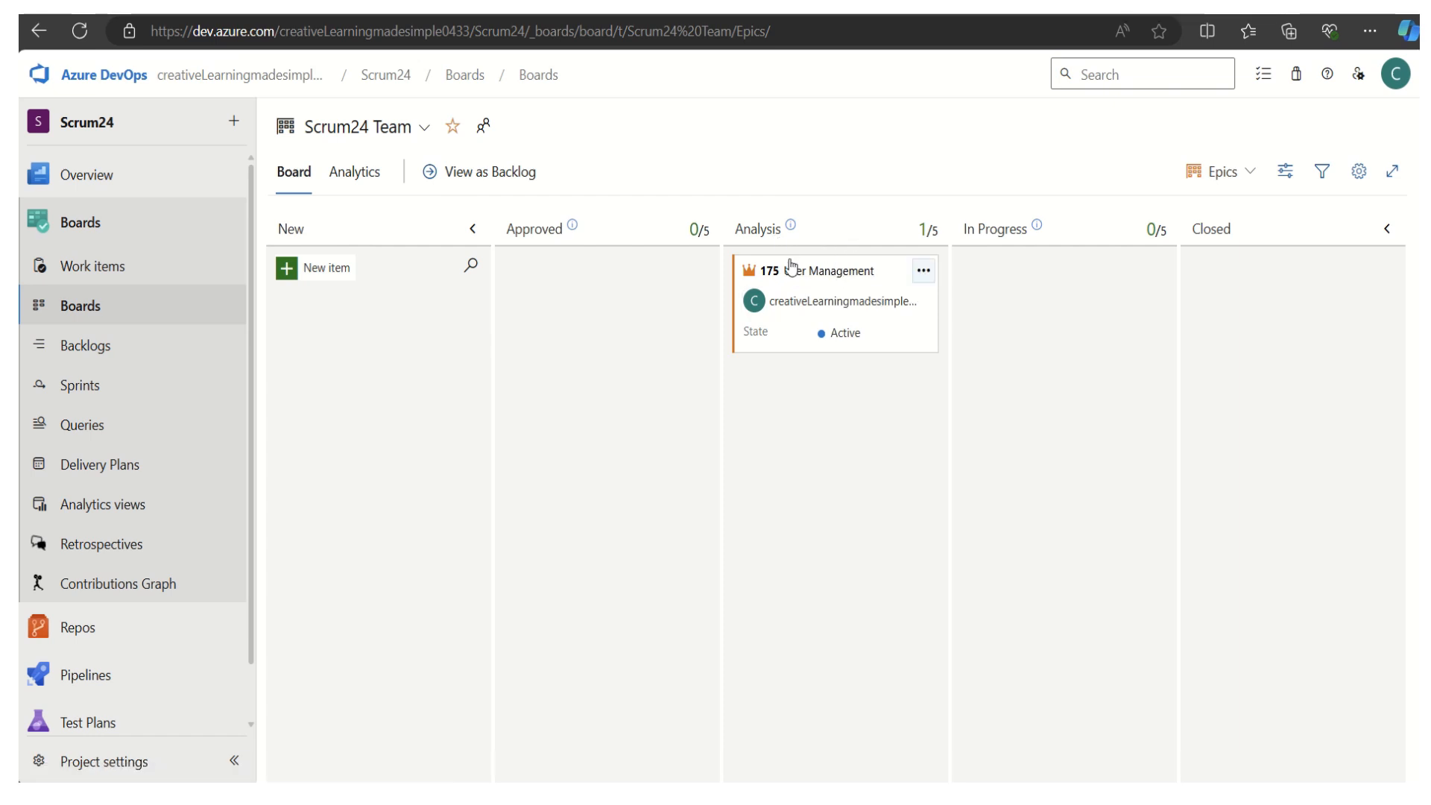
# In the board's column settings, split the Analysis column into doing and done, and save the change
pyautogui.click(1359, 172)
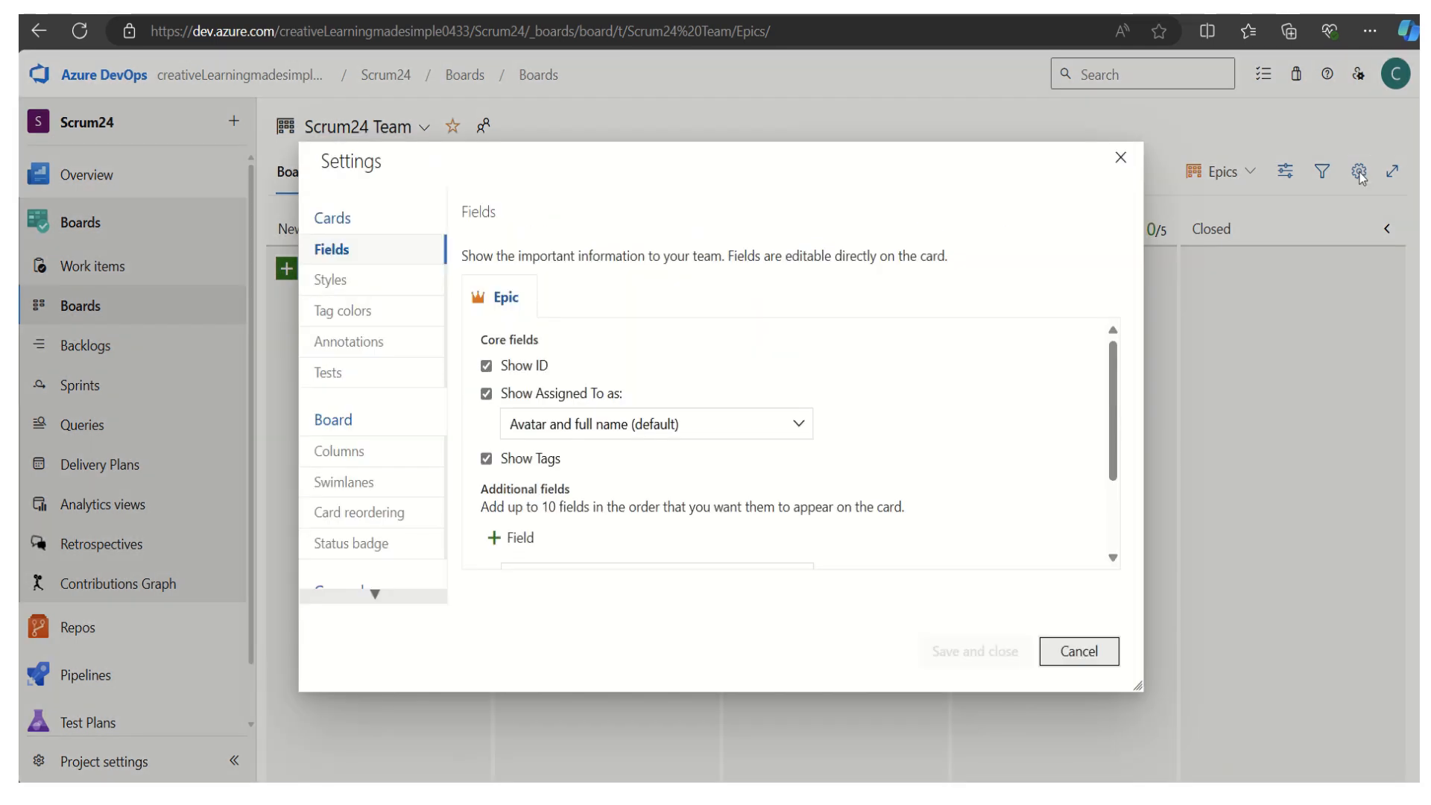
pyautogui.click(356, 456)
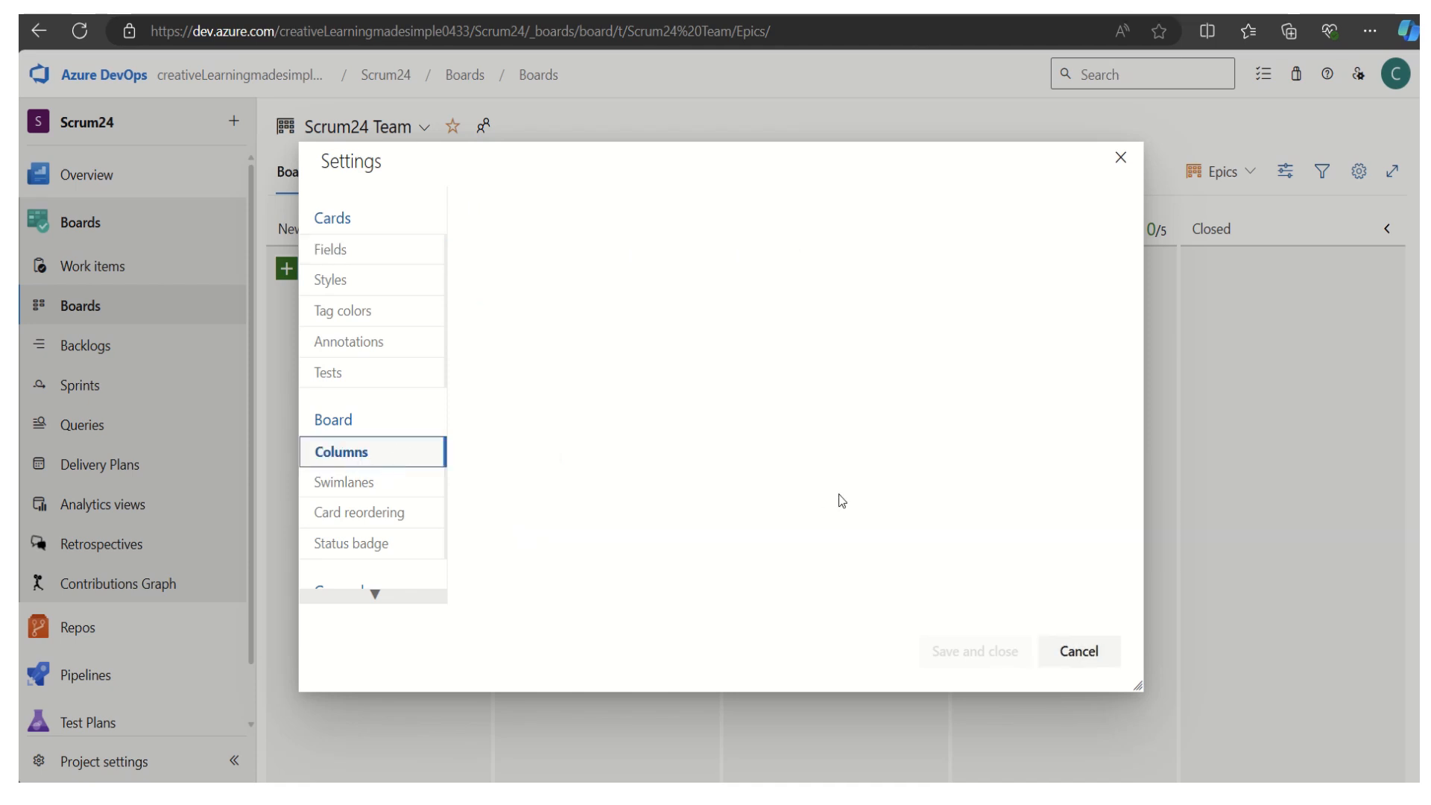
pyautogui.click(749, 321)
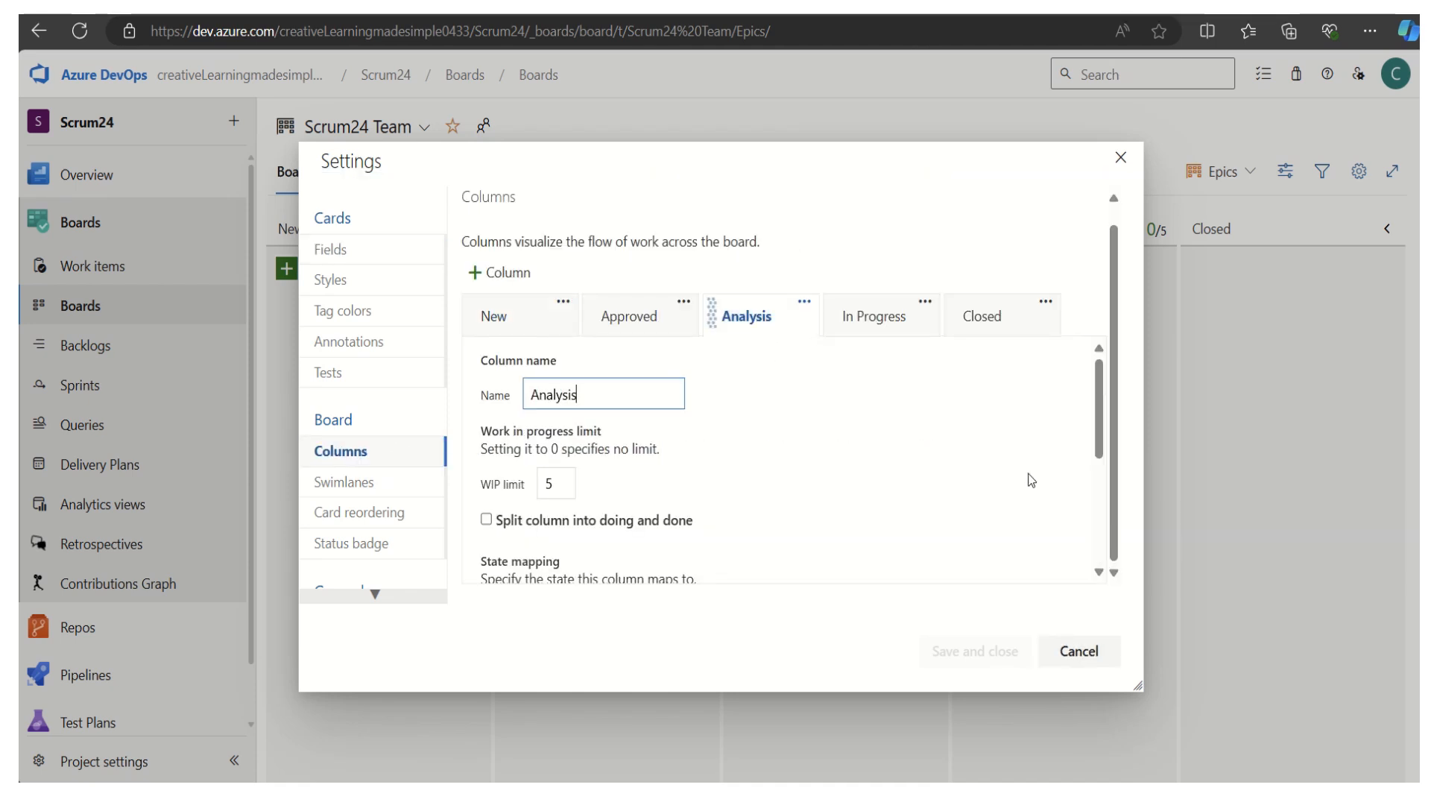
pyautogui.moveTo(1100, 418); pyautogui.dragTo(1100, 434)
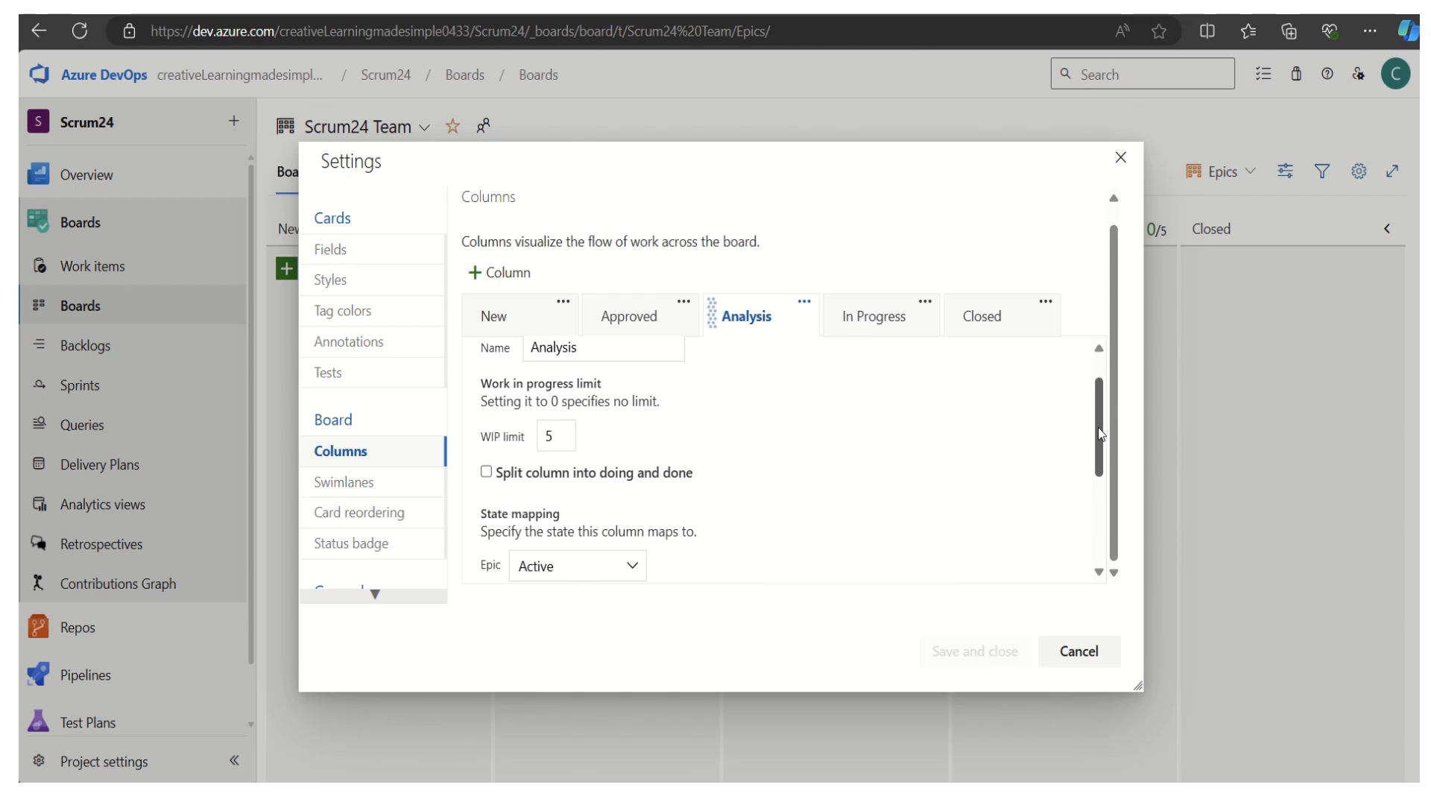
pyautogui.moveTo(1098, 427)
pyautogui.mouseDown()
pyautogui.moveTo(1108, 494)
pyautogui.moveTo(1106, 391)
pyautogui.moveTo(1108, 498)
pyautogui.moveTo(1107, 433)
pyautogui.mouseUp()
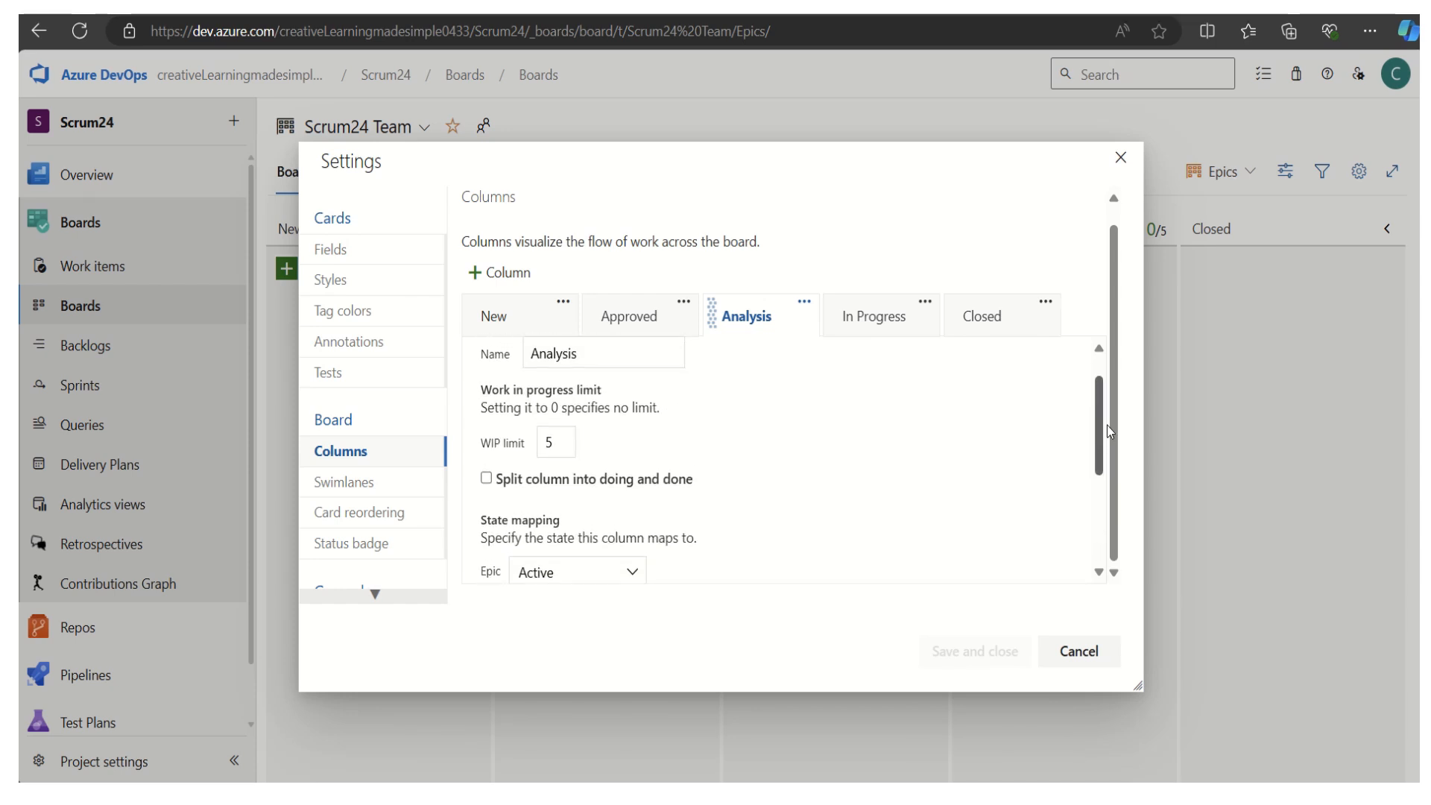
pyautogui.click(488, 479)
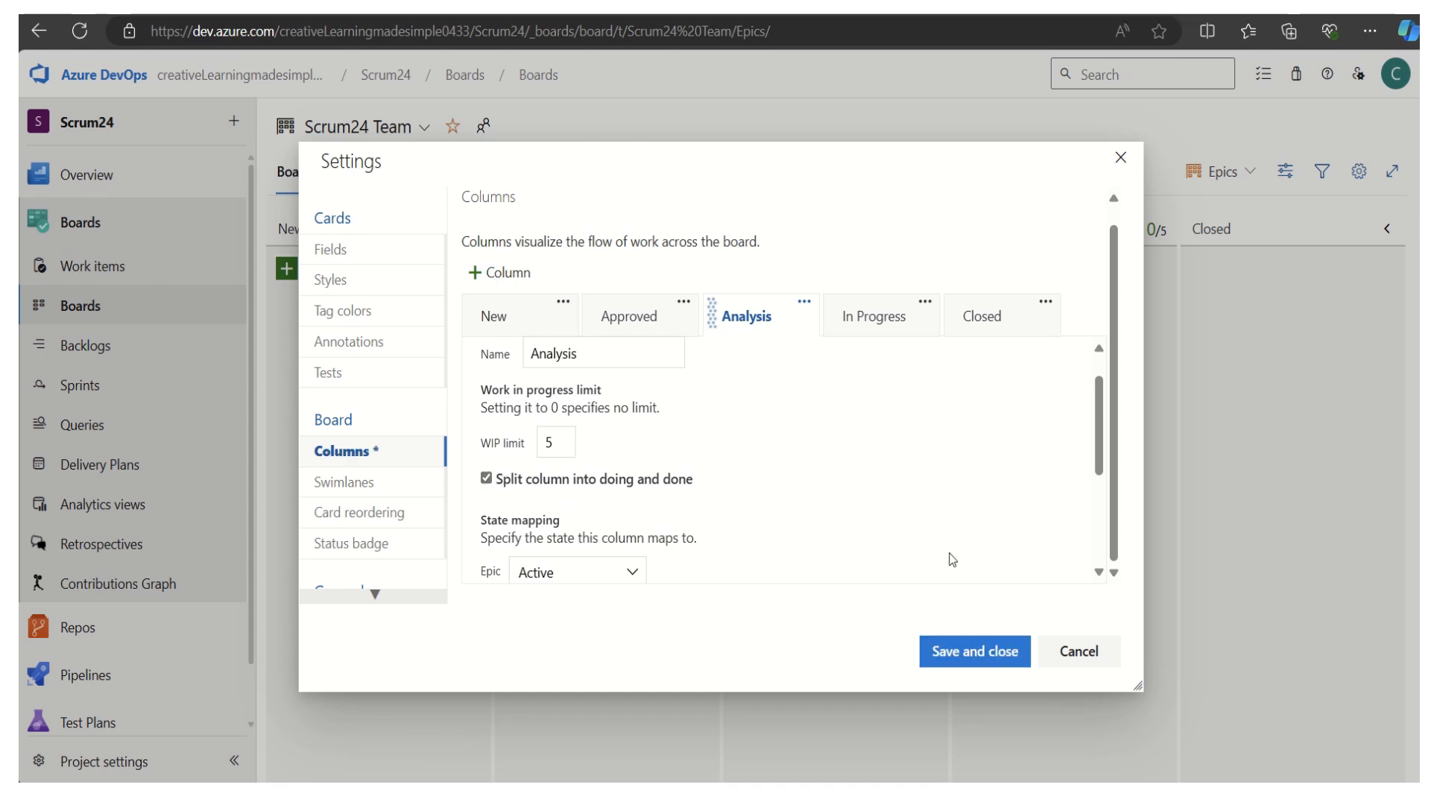
pyautogui.click(986, 654)
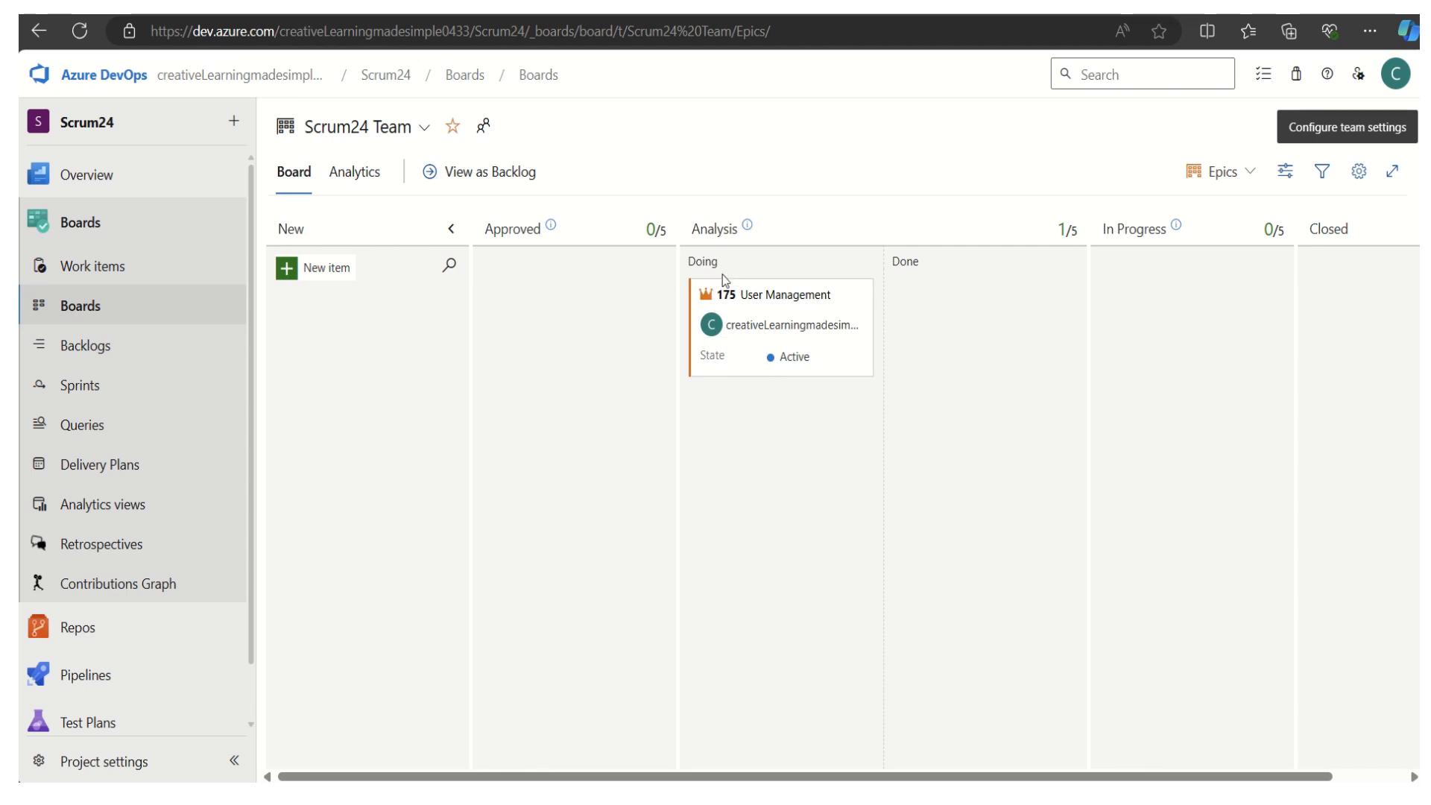
# Rename the Analysis column to "Analysis & Design" and move the User Management epic from its Doing part to Done
pyautogui.click(722, 236)
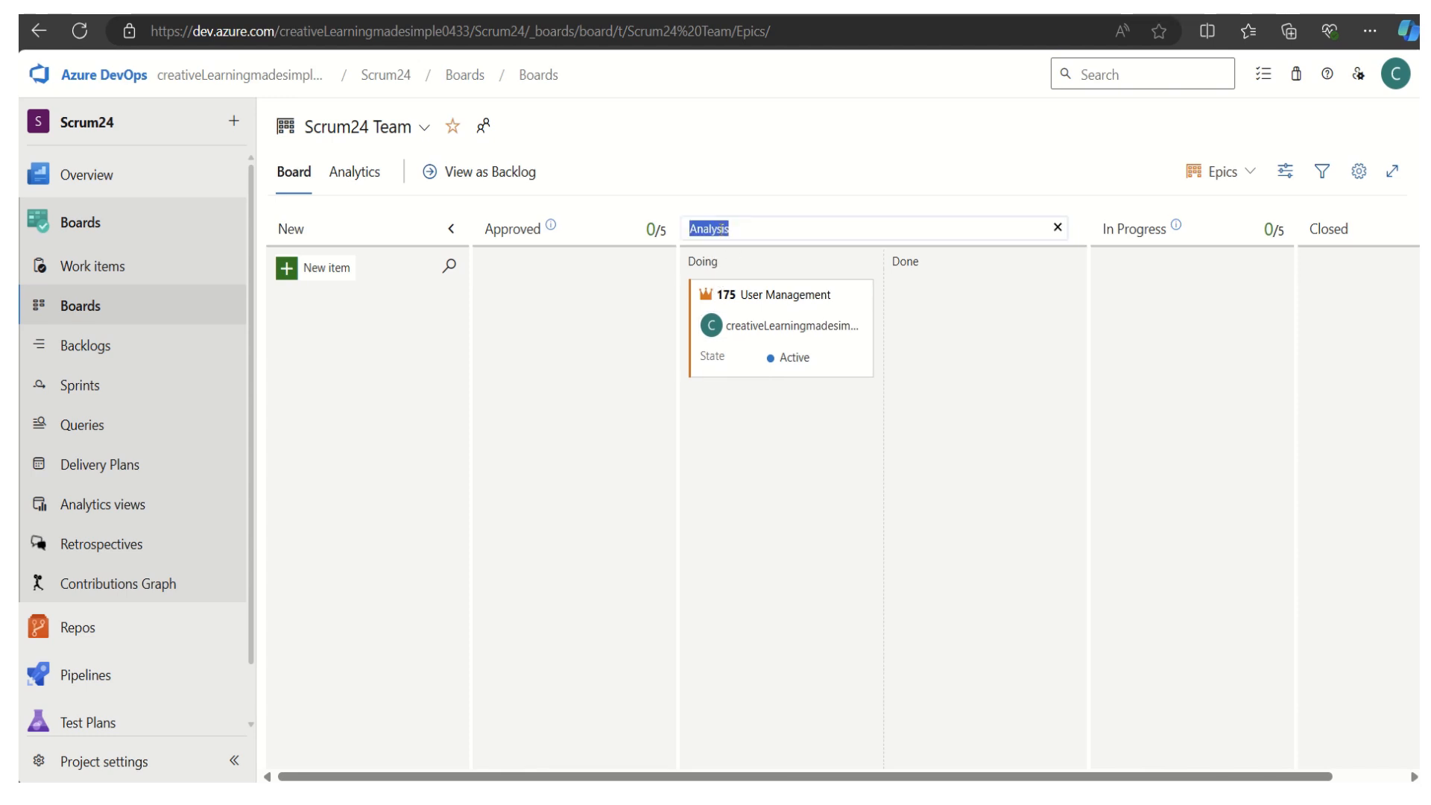
pyautogui.click(752, 229)
pyautogui.press('Left')
pyautogui.press('Left')
pyautogui.press('Left')
pyautogui.press('Left')
pyautogui.press('Left')
pyautogui.press('Left')
pyautogui.press('Left')
pyautogui.press('Right')
pyautogui.click(972, 369)
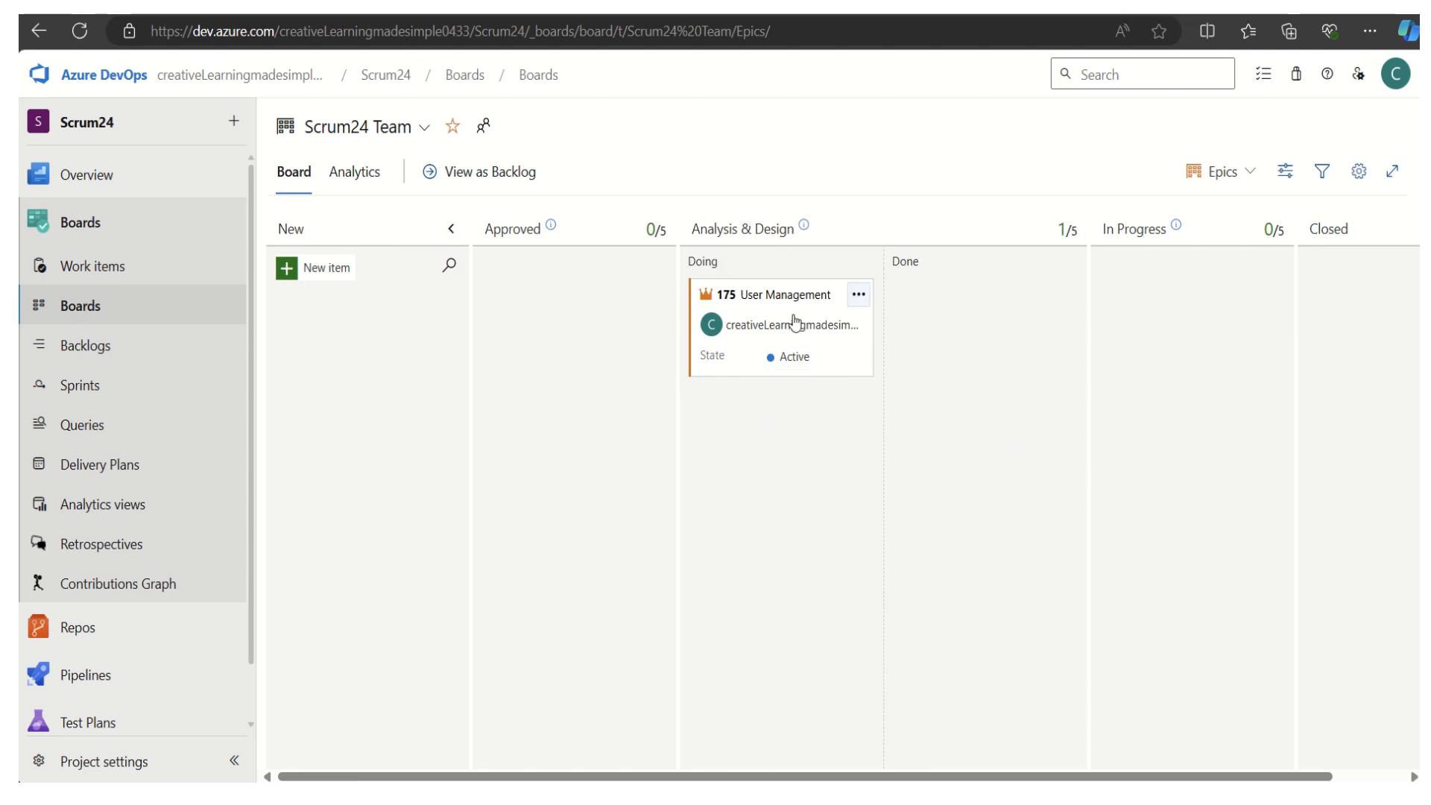
pyautogui.moveTo(767, 313); pyautogui.dragTo(963, 322)
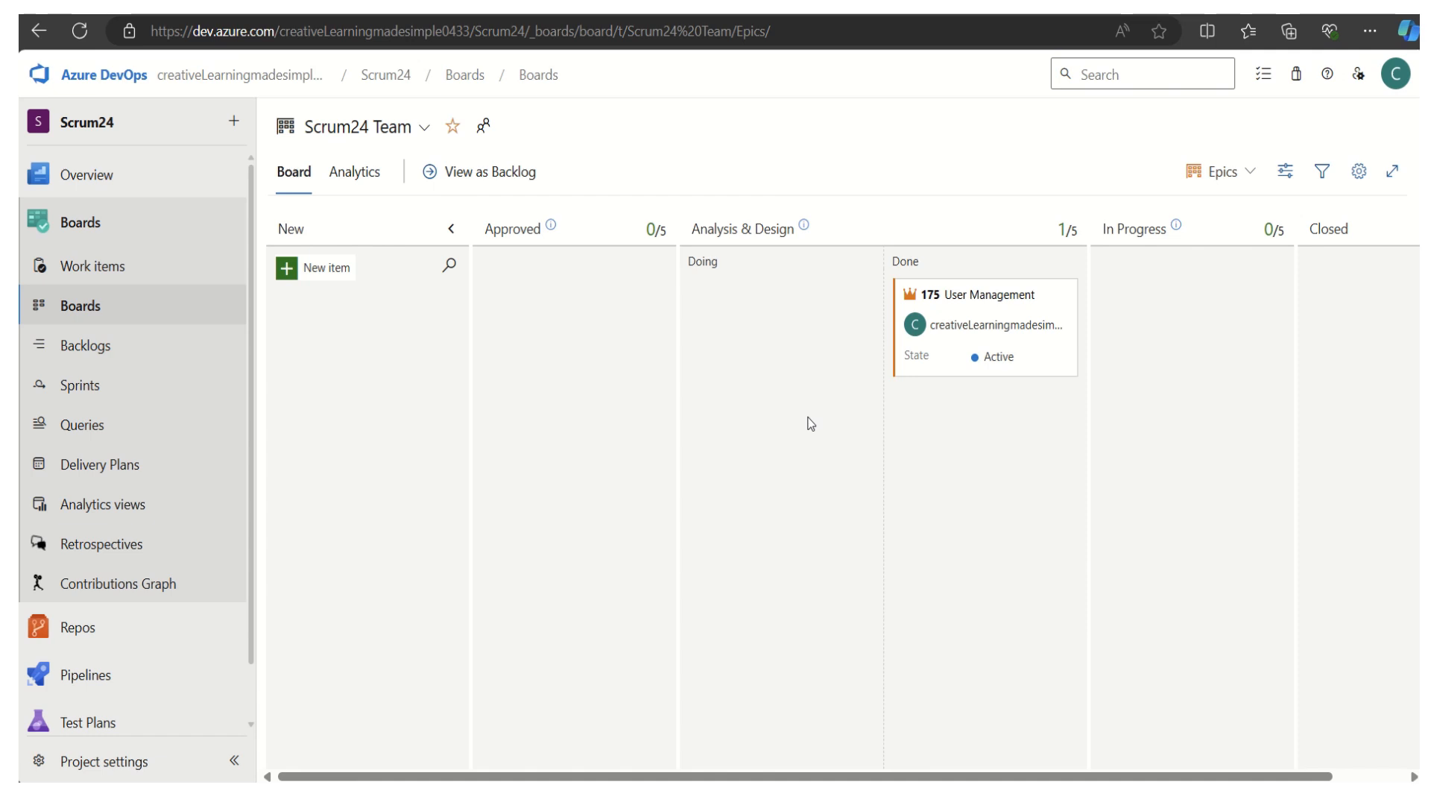
# Create and save a new epic work item titled "Customer Reports", and return to the Epics board
pyautogui.click(118, 280)
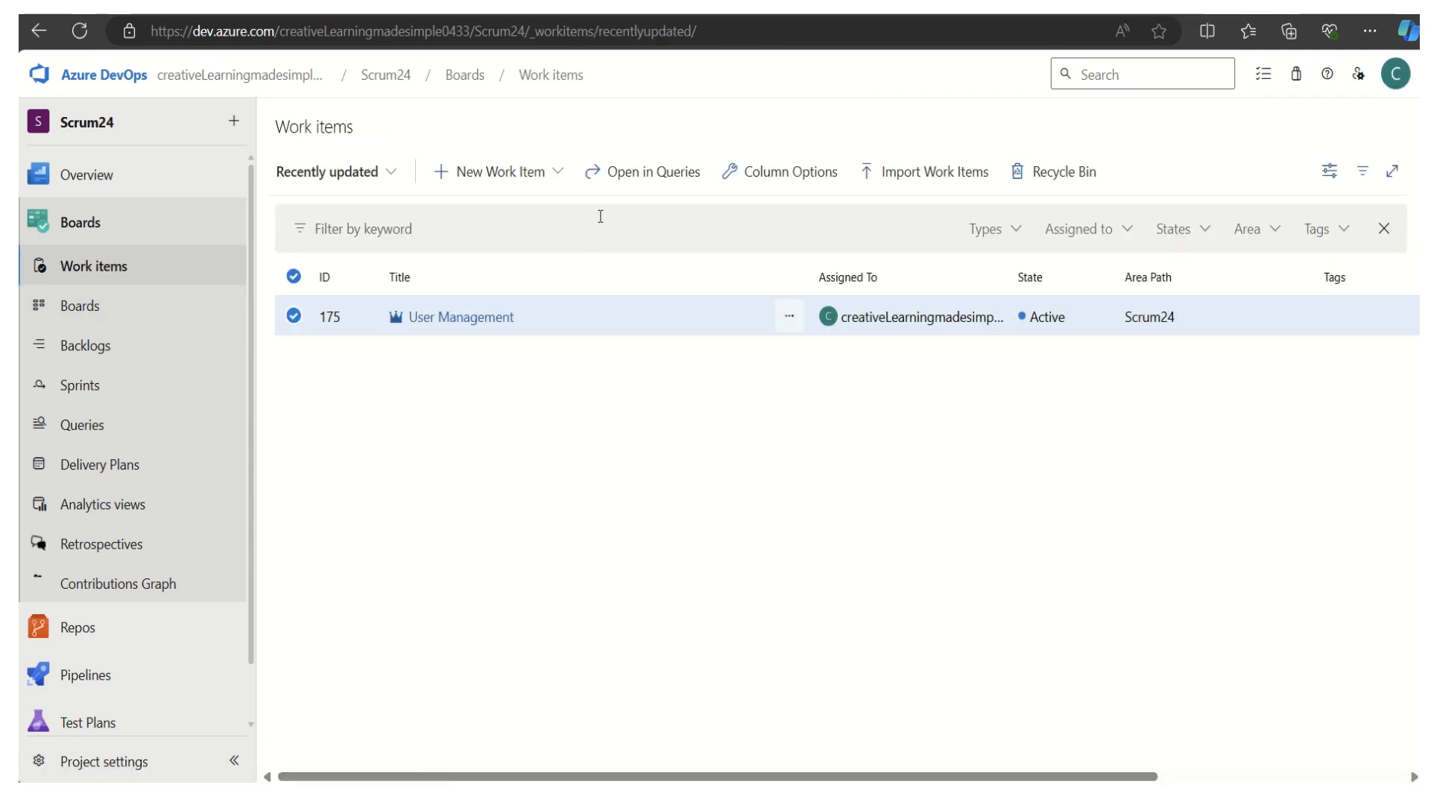
pyautogui.click(555, 175)
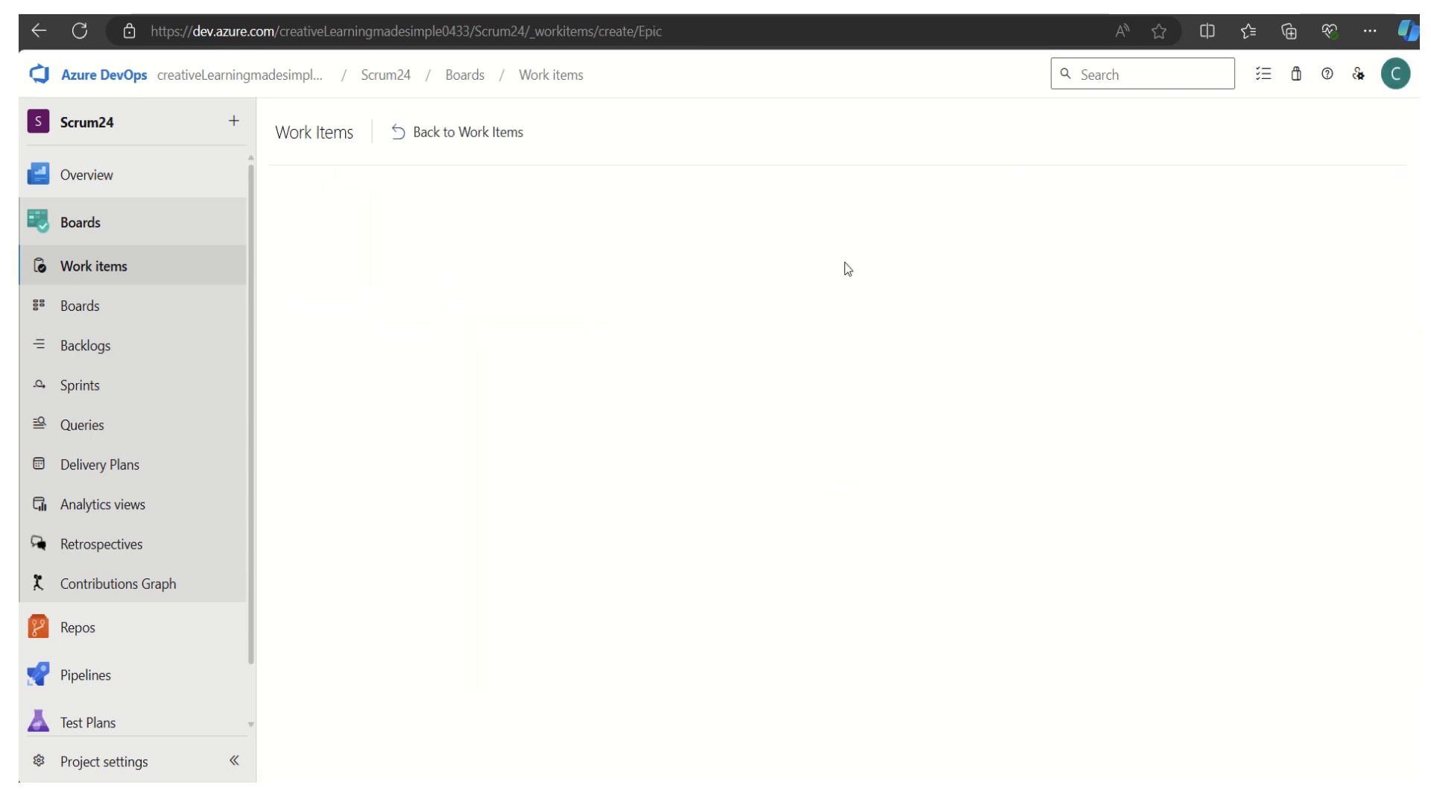
pyautogui.click(373, 211)
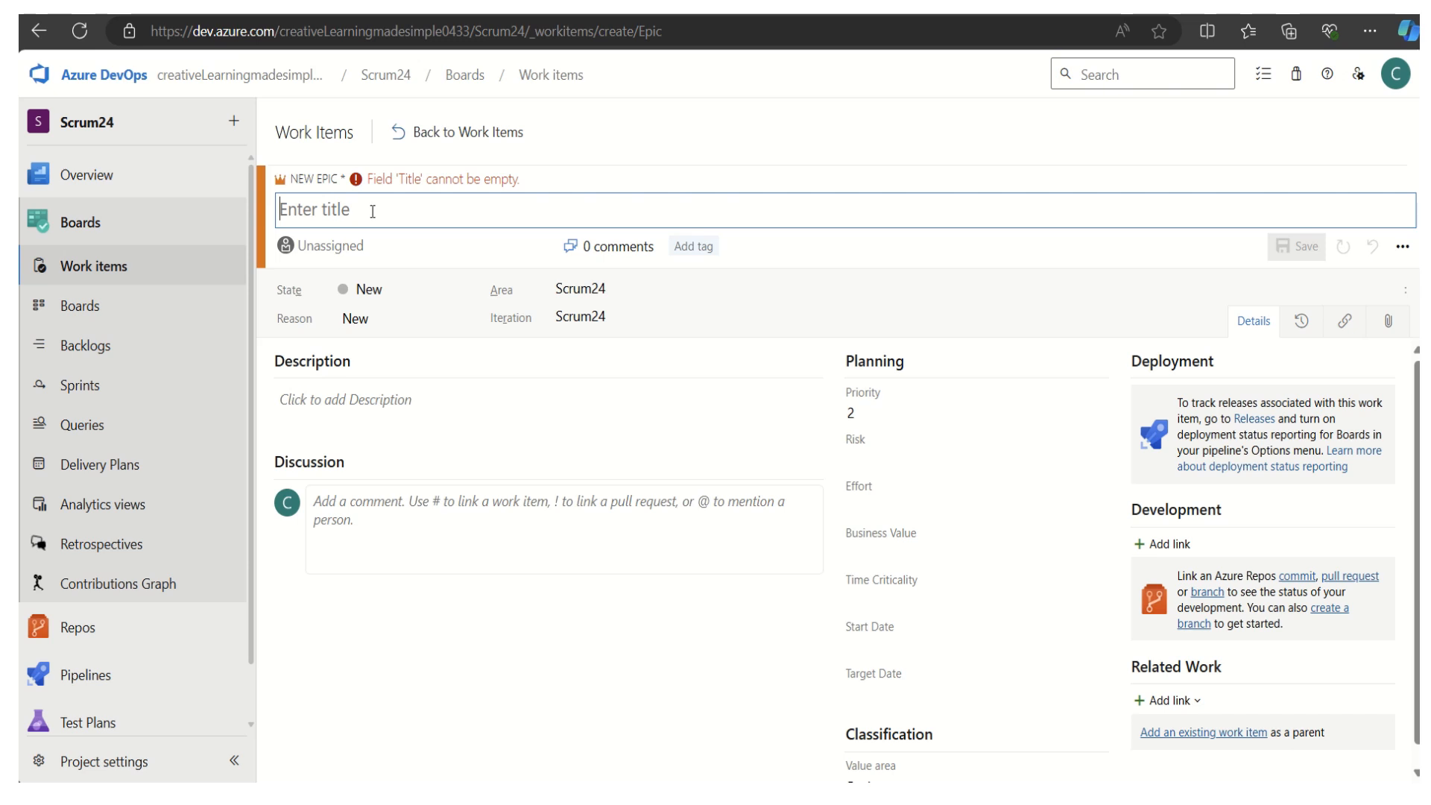
pyautogui.write('Customer Reports')
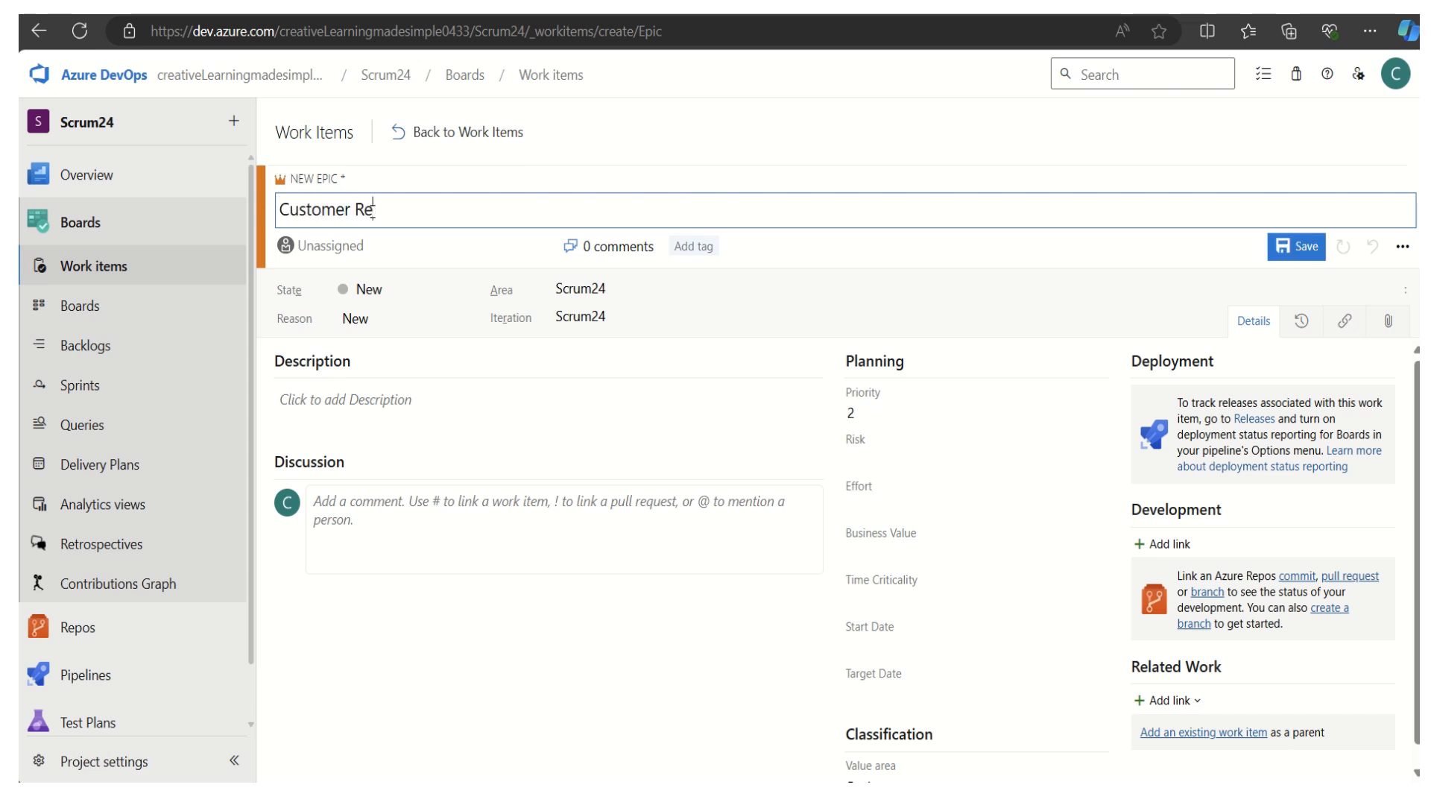
pyautogui.click(1300, 249)
pyautogui.click(504, 134)
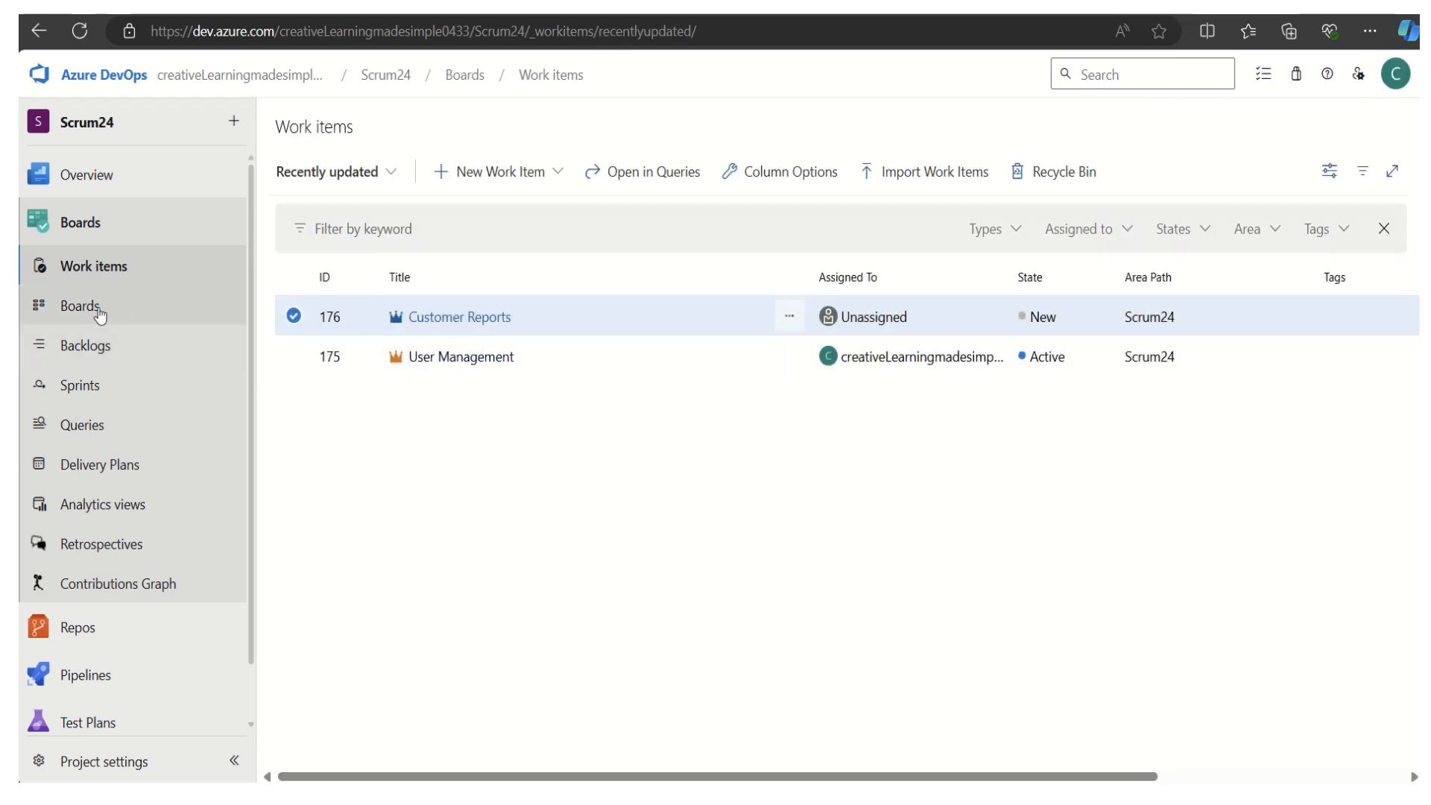
pyautogui.click(99, 315)
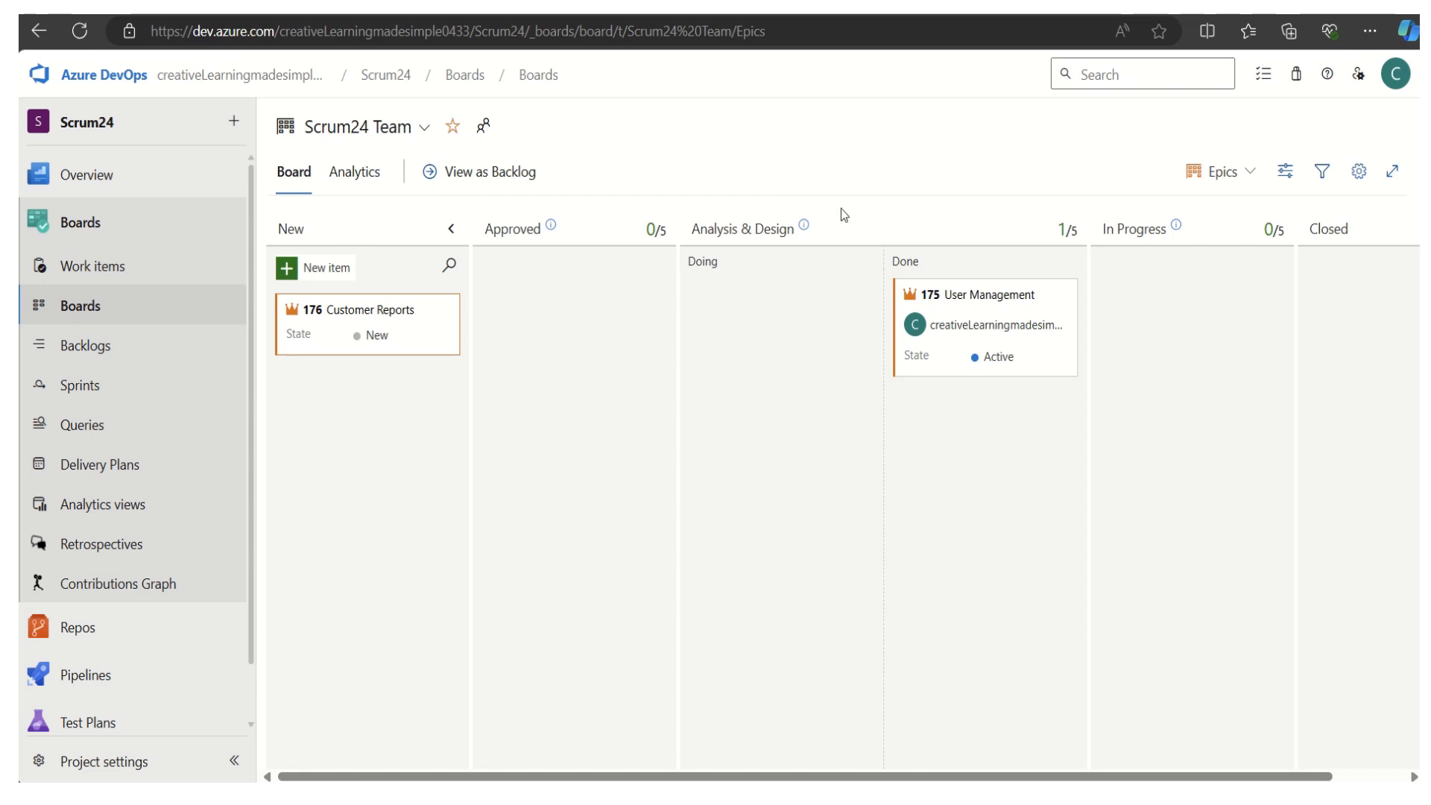
pyautogui.moveTo(671, 17)
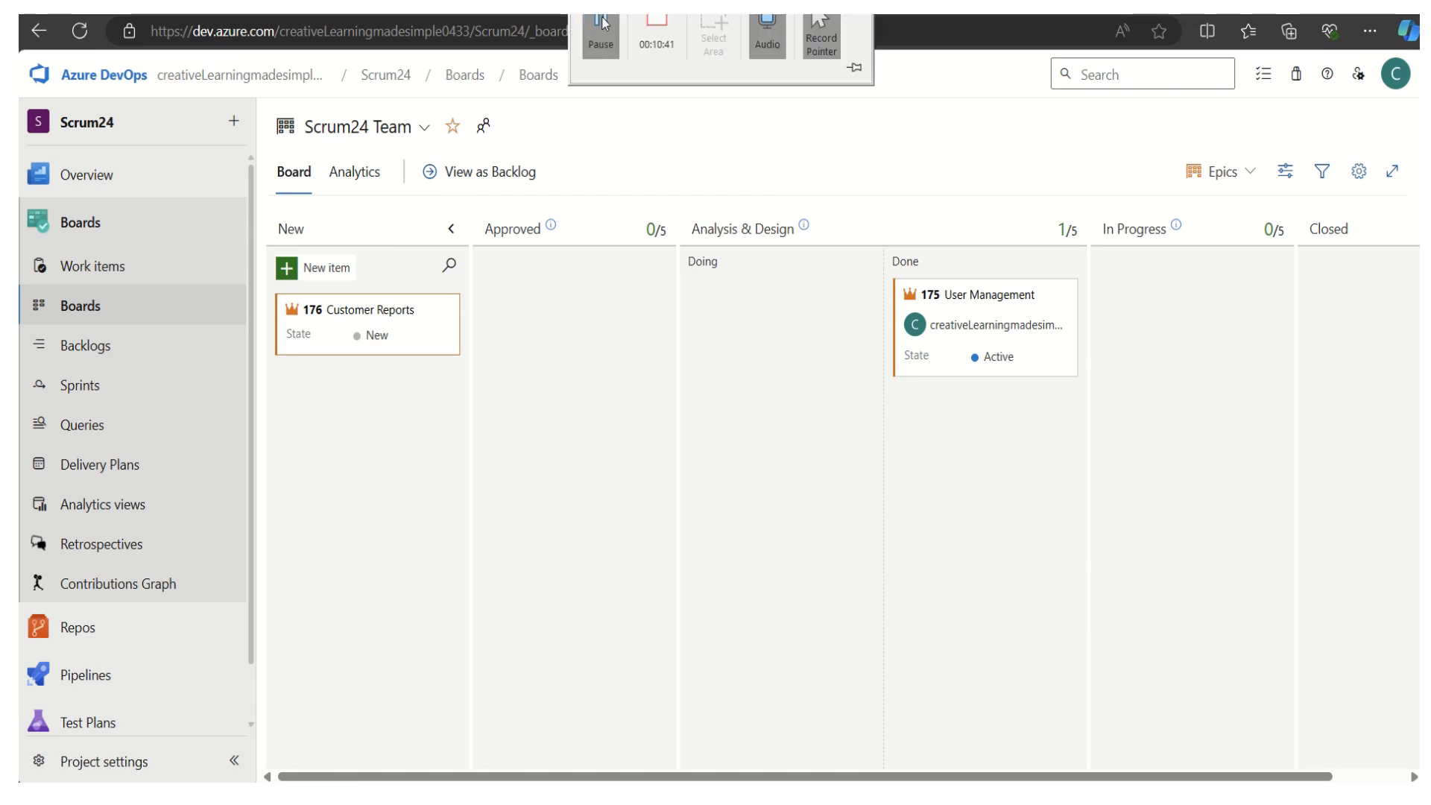